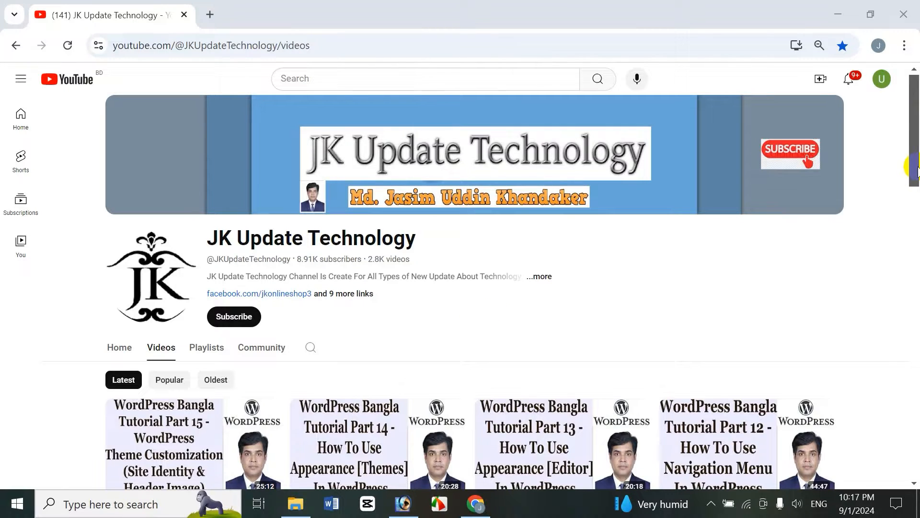
Browse the channel's Videos and Playlists tabs
{"action": "scroll", "coordinate": [446, 228], "scroll_direction": "down", "scroll_amount": 2}
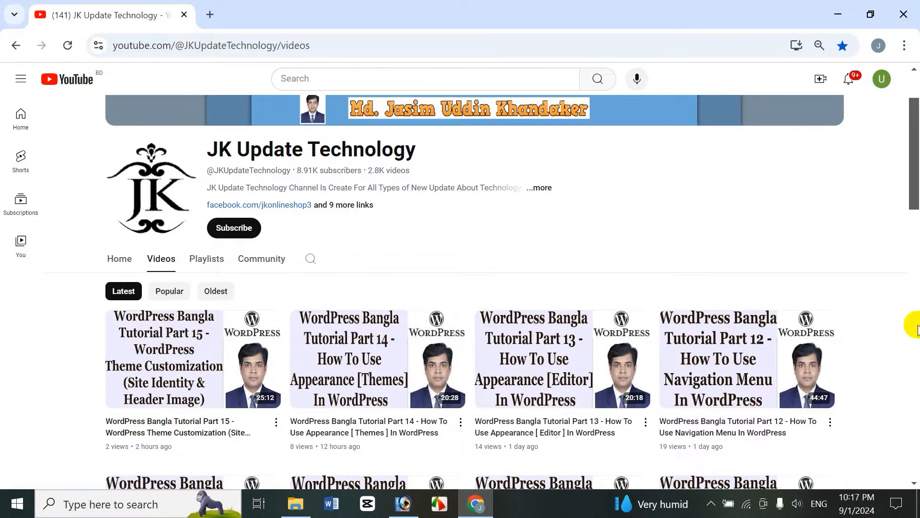
{"action": "mouse_move", "coordinate": [917, 177]}
{"action": "left_mouse_down"}
{"action": "mouse_move", "coordinate": [917, 339]}
{"action": "mouse_move", "coordinate": [917, 193]}
{"action": "left_mouse_up"}
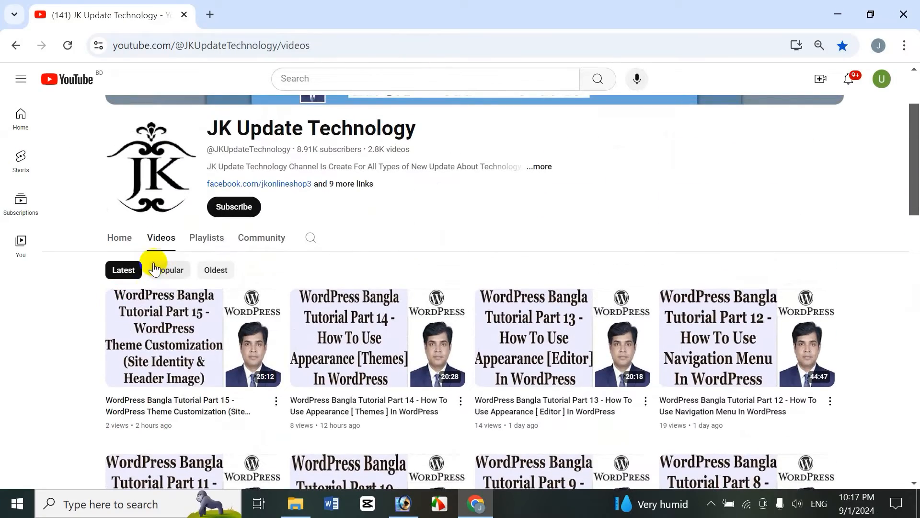
{"action": "left_click", "coordinate": [204, 241]}
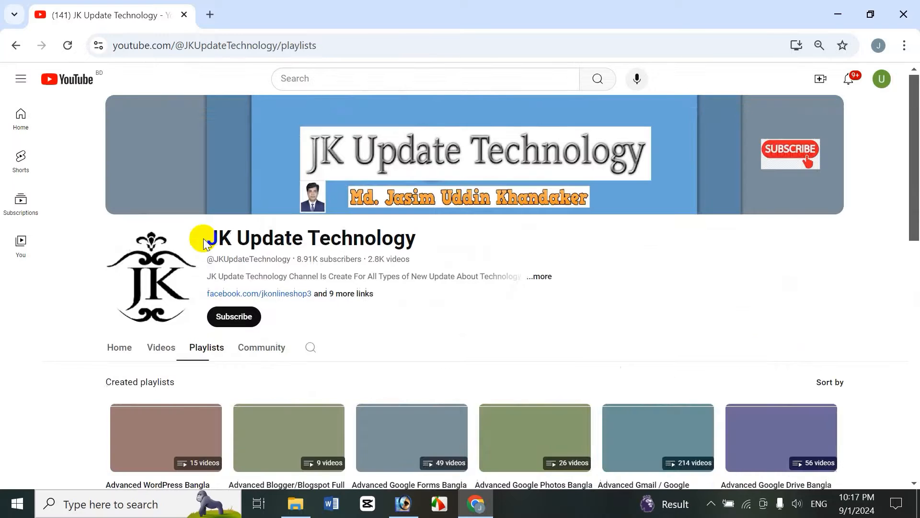
{"action": "left_click_drag", "start_coordinate": [916, 202], "coordinate": [916, 221]}
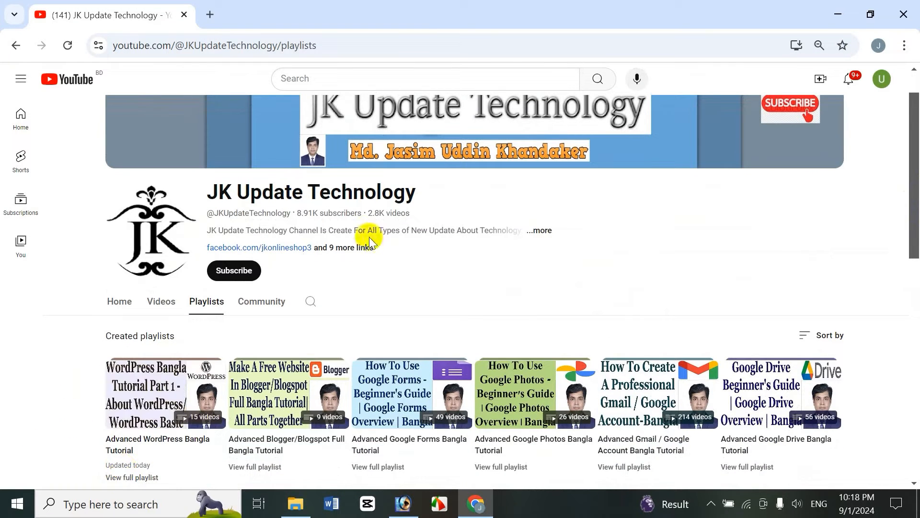
{"action": "mouse_move", "coordinate": [913, 216]}
{"action": "left_mouse_down"}
{"action": "mouse_move", "coordinate": [915, 477]}
{"action": "mouse_move", "coordinate": [916, 216]}
{"action": "left_mouse_up"}
{"action": "left_click", "coordinate": [163, 335]}
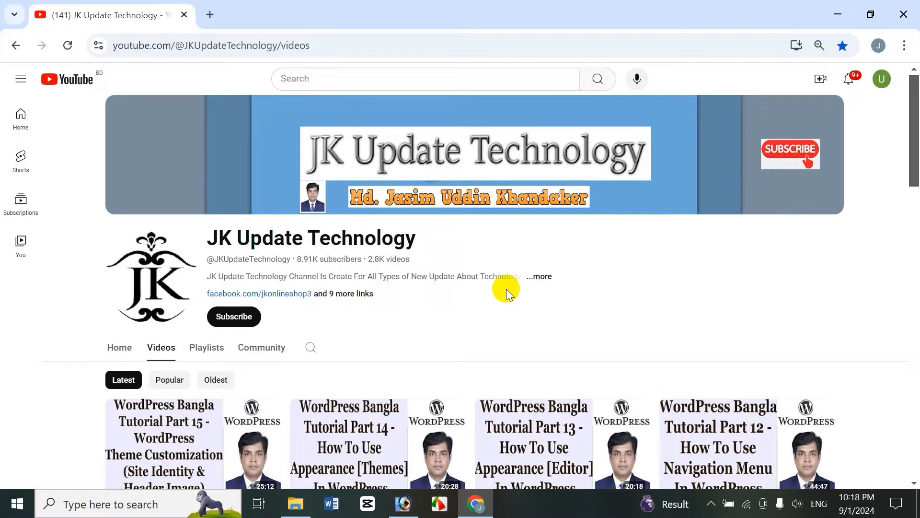
Open jasimonline.com/wp-admin in a new browser tab
{"action": "left_click", "coordinate": [210, 15]}
{"action": "type", "text": "j"}
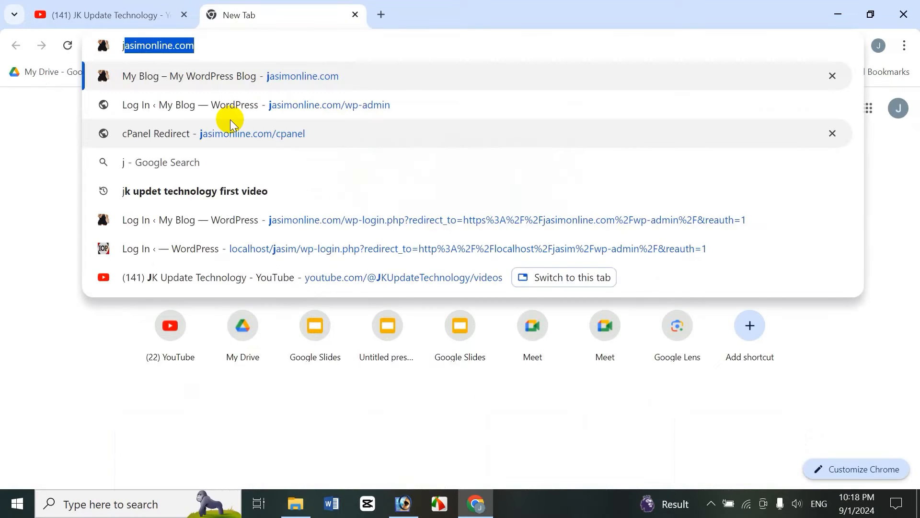
{"action": "key", "text": "Right"}
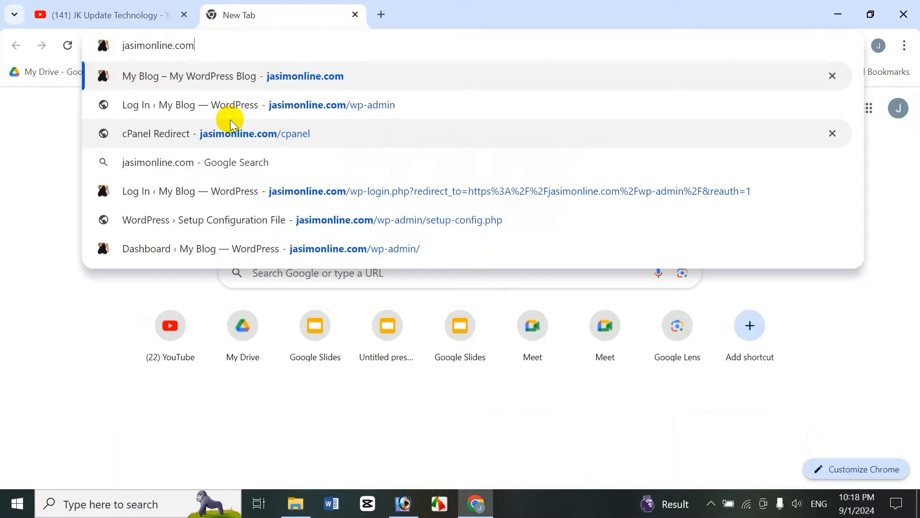
{"action": "type", "text": "/"}
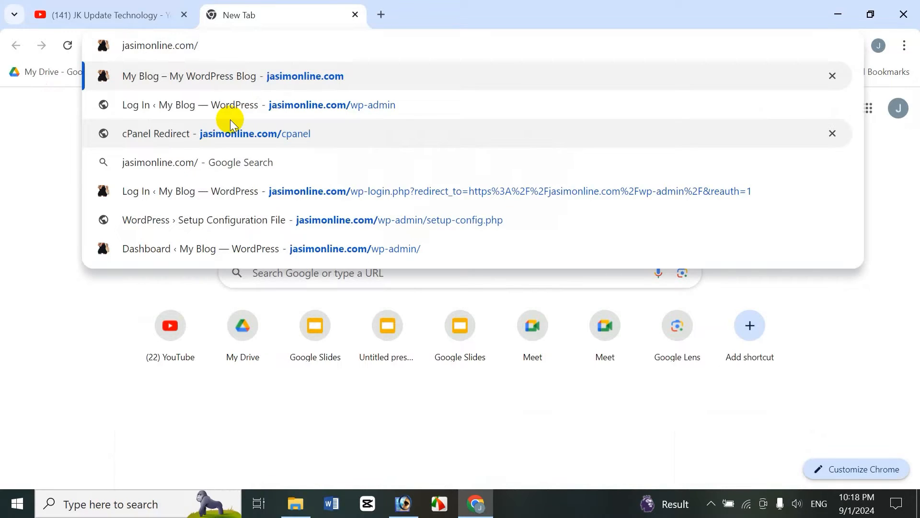
{"action": "type", "text": "wp"}
{"action": "key", "text": "Right"}
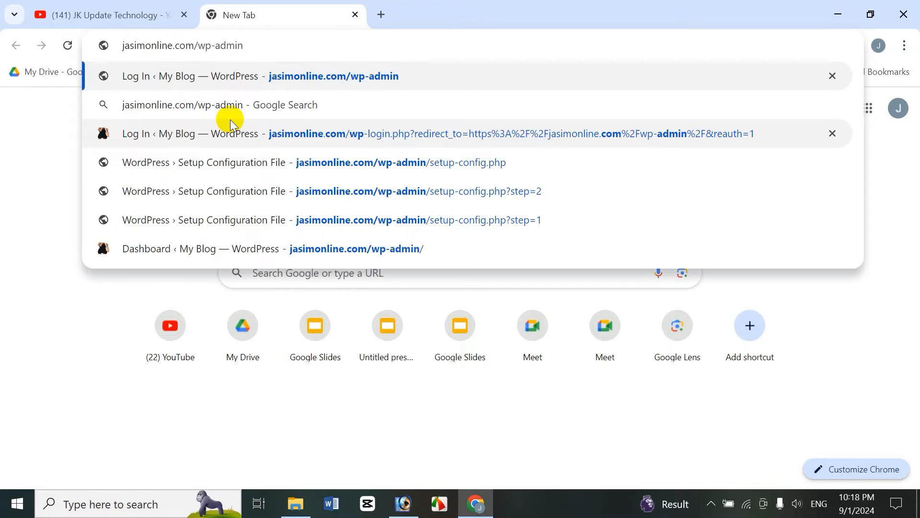
{"action": "key", "text": "Return"}
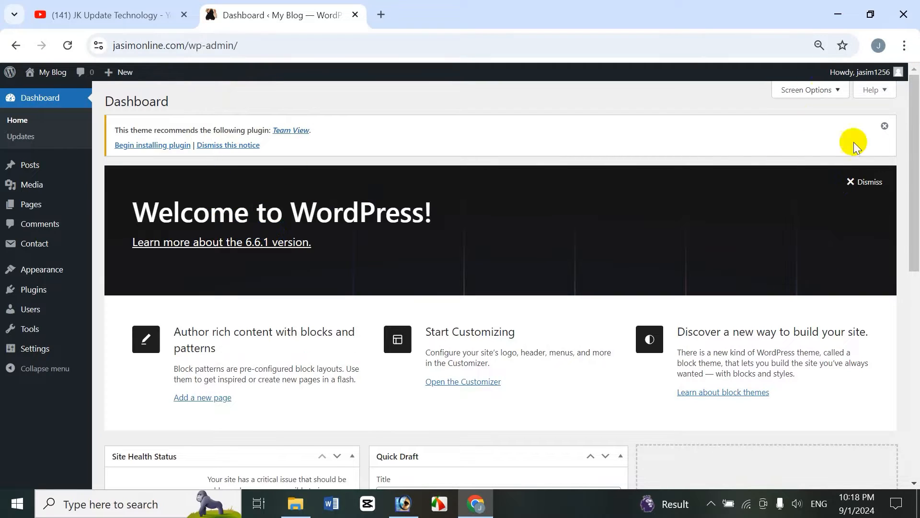
Log out of the jasimonline.com dashboard and close its tab
{"action": "mouse_move", "coordinate": [896, 76]}
{"action": "left_click", "coordinate": [824, 126]}
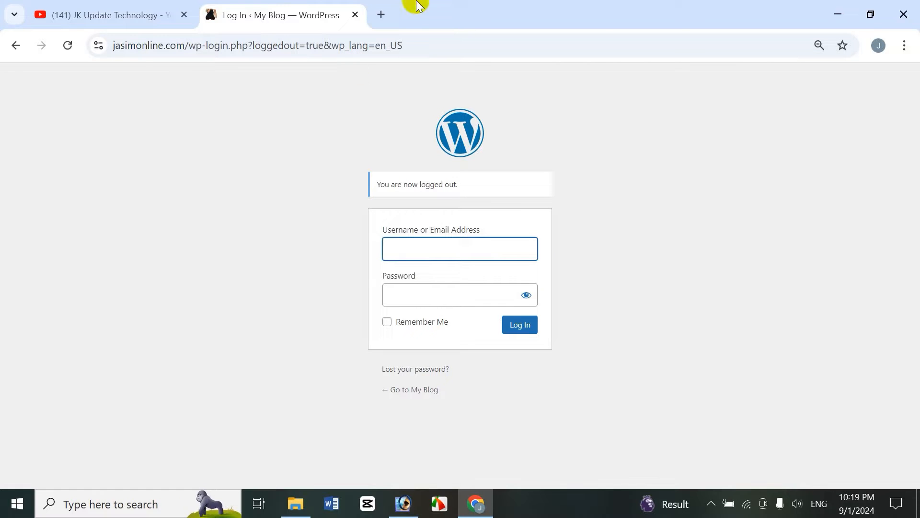
{"action": "left_click", "coordinate": [355, 15]}
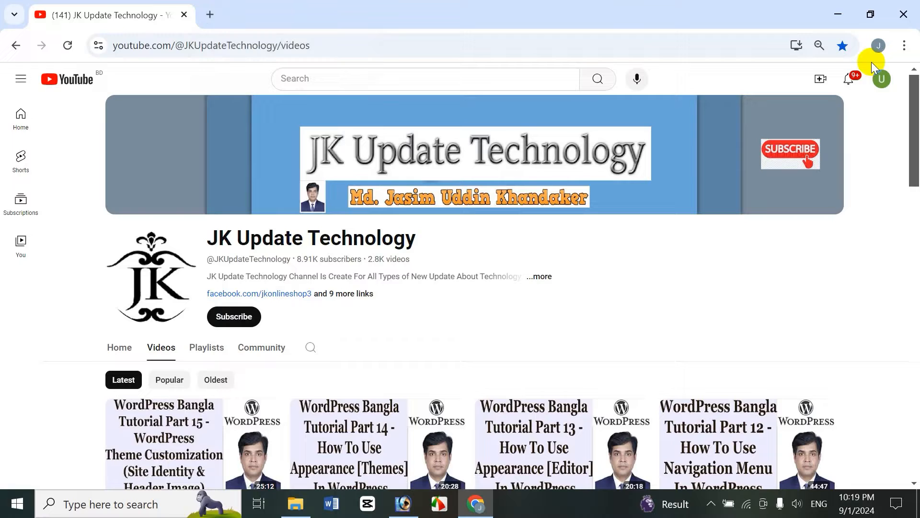
Minimize the browser and launch the XAMPP Control Panel
{"action": "left_click", "coordinate": [838, 15]}
{"action": "left_click", "coordinate": [836, 9]}
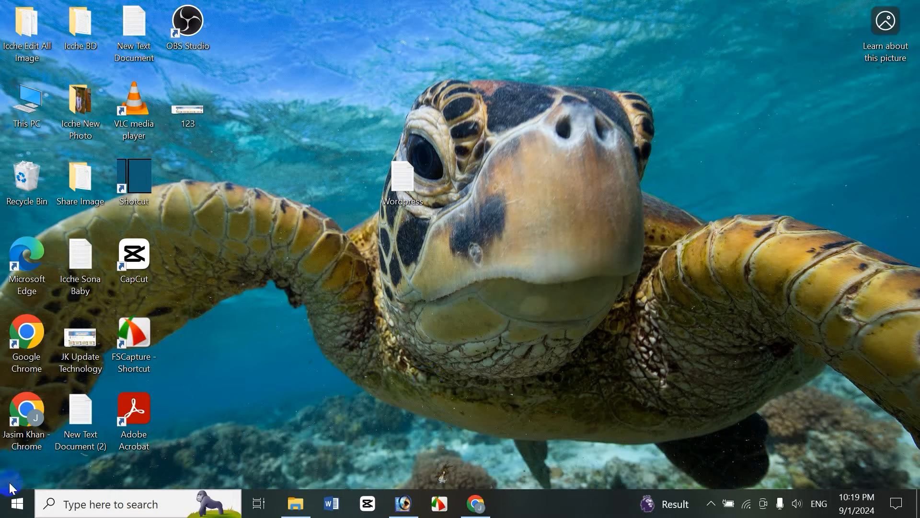
{"action": "left_click", "coordinate": [18, 503]}
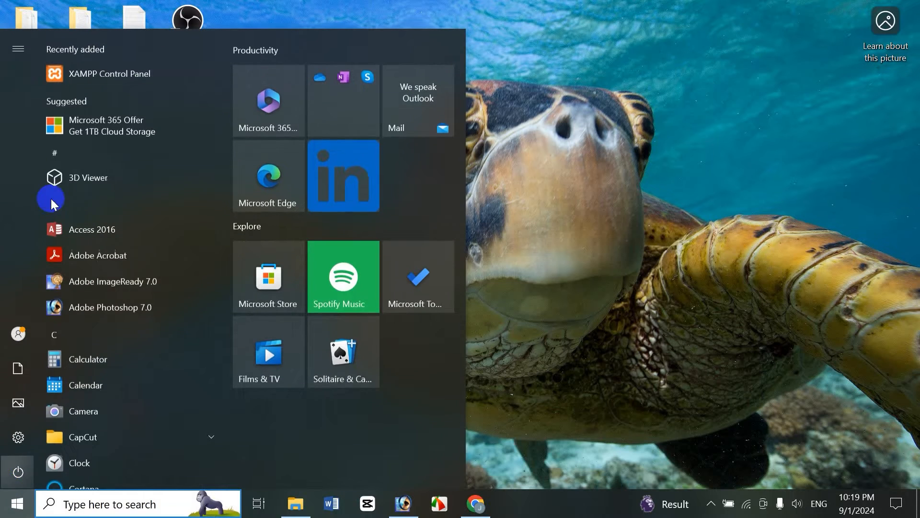
{"action": "left_click", "coordinate": [119, 78]}
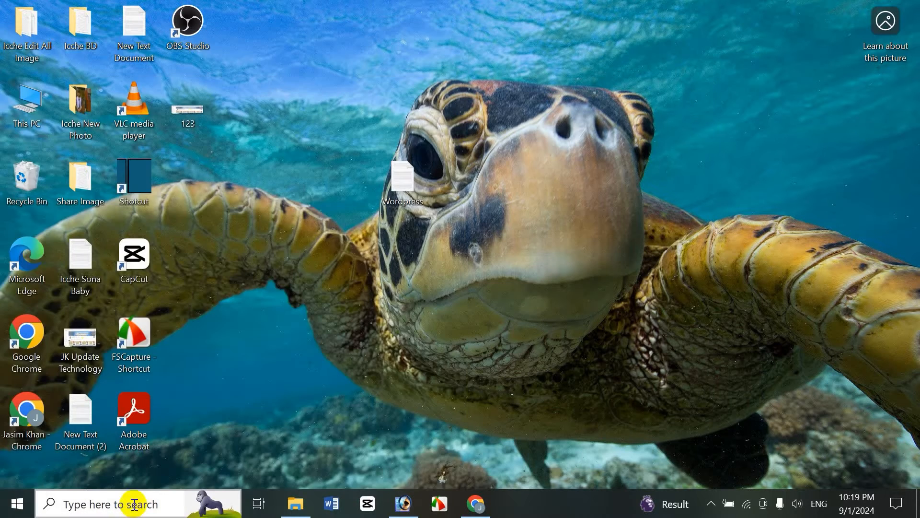
{"action": "type", "text": "xam"}
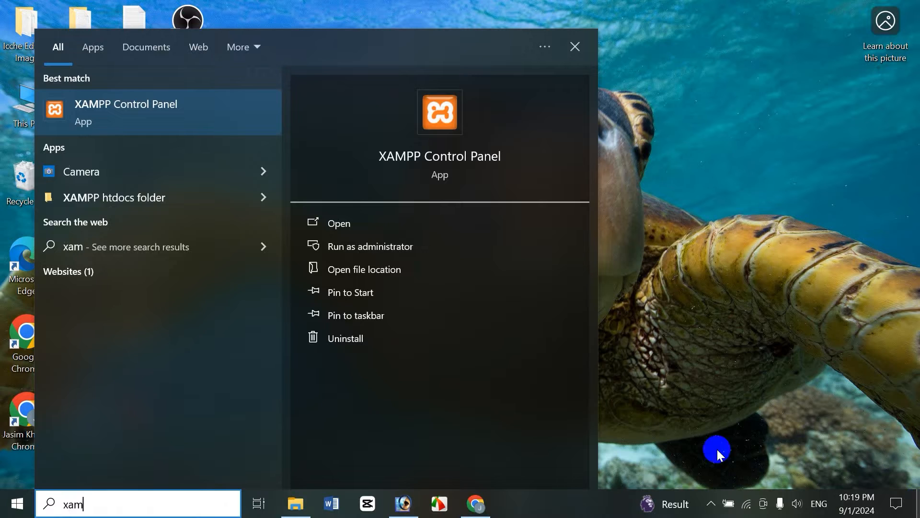
{"action": "left_click", "coordinate": [145, 104]}
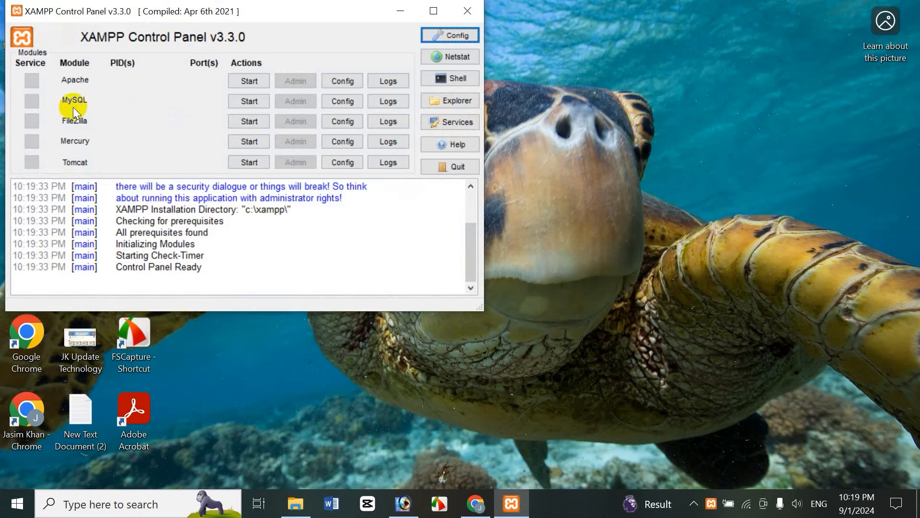
Start the Apache and MySQL modules and minimize the control panel
{"action": "left_click", "coordinate": [250, 81]}
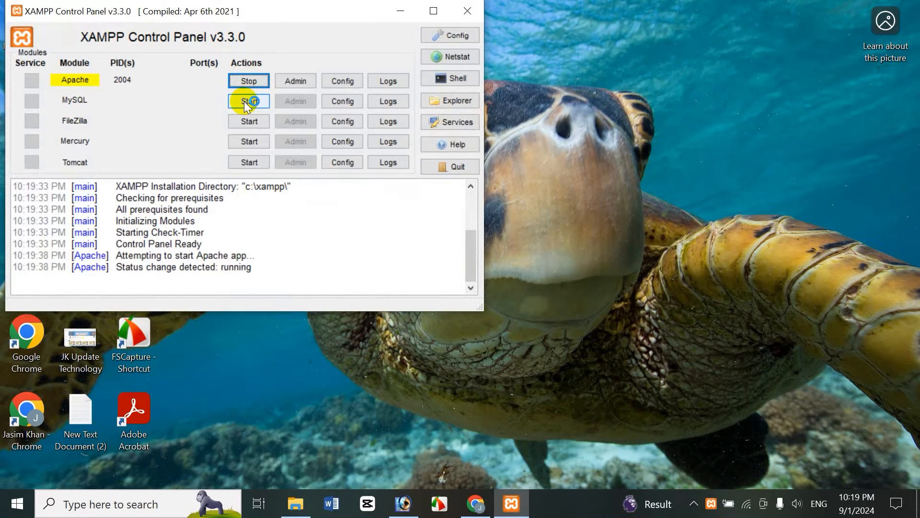
{"action": "left_click", "coordinate": [247, 102]}
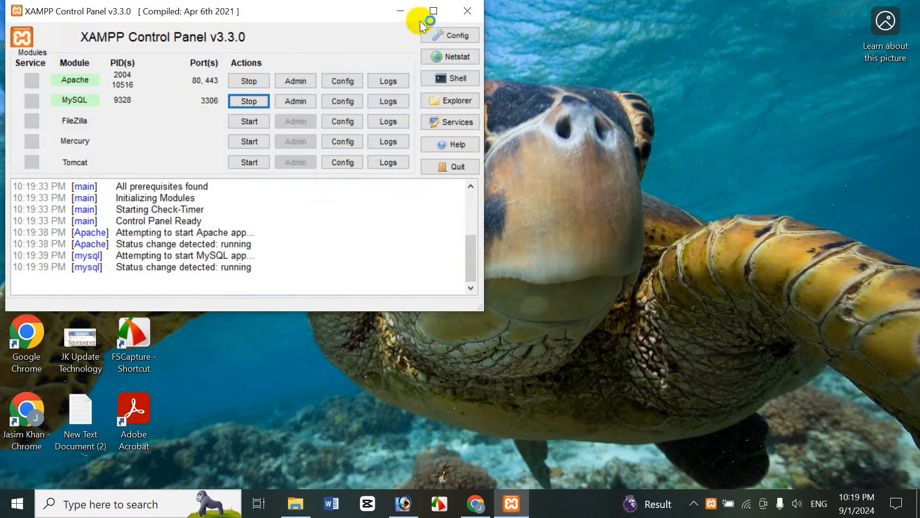
{"action": "left_click", "coordinate": [401, 10]}
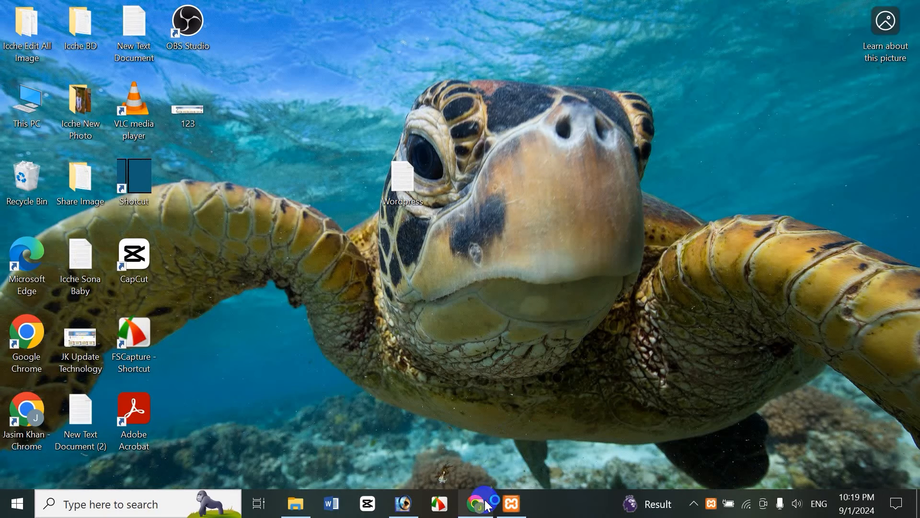
Open localhost/jasim/wp-admin in a new browser tab
{"action": "left_click", "coordinate": [487, 506]}
{"action": "key", "text": "ctrl+t"}
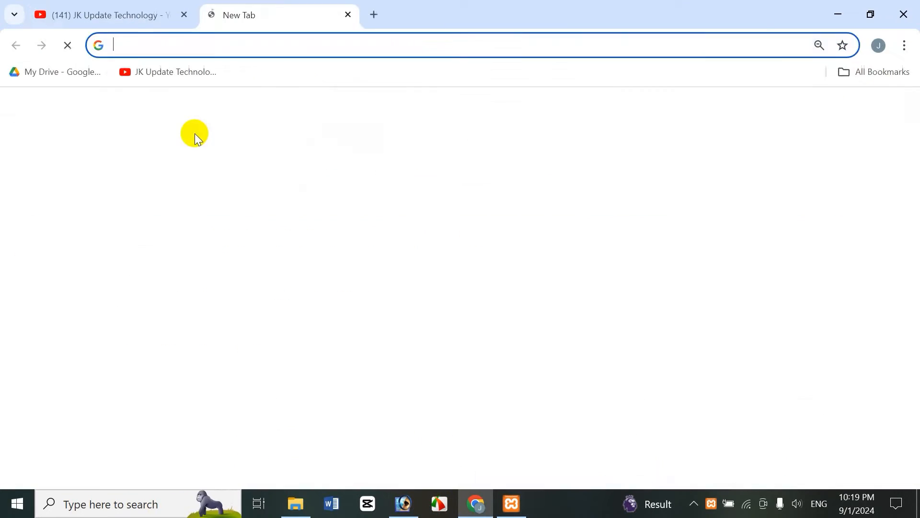
{"action": "type", "text": "localhost/jasim/wp-admin"}
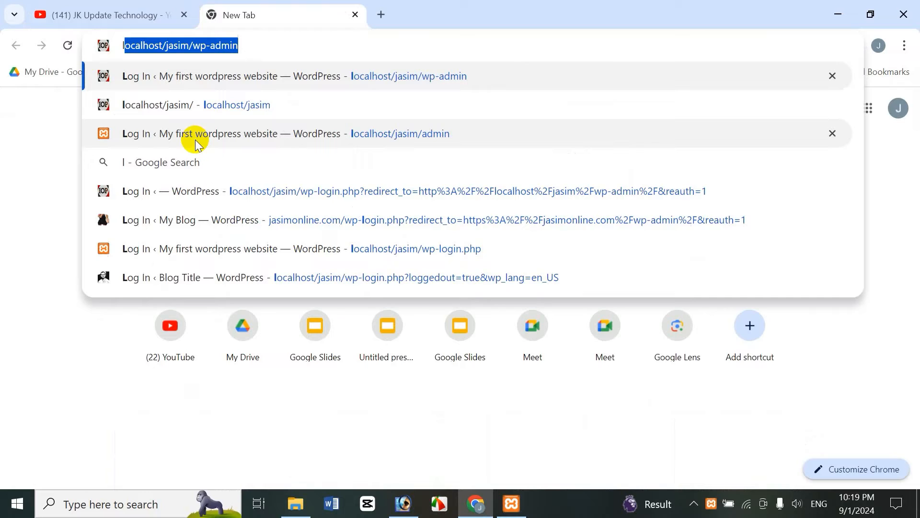
{"action": "key", "text": "Right"}
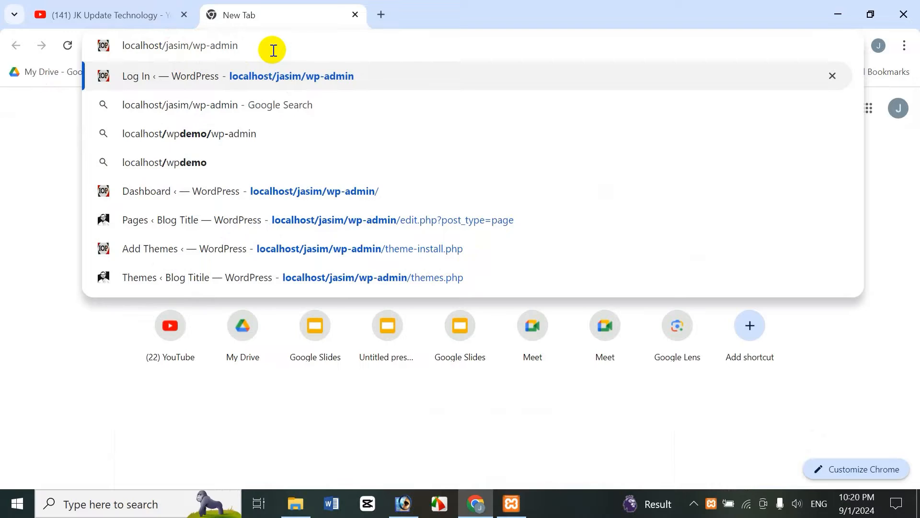
{"action": "key", "text": "Return"}
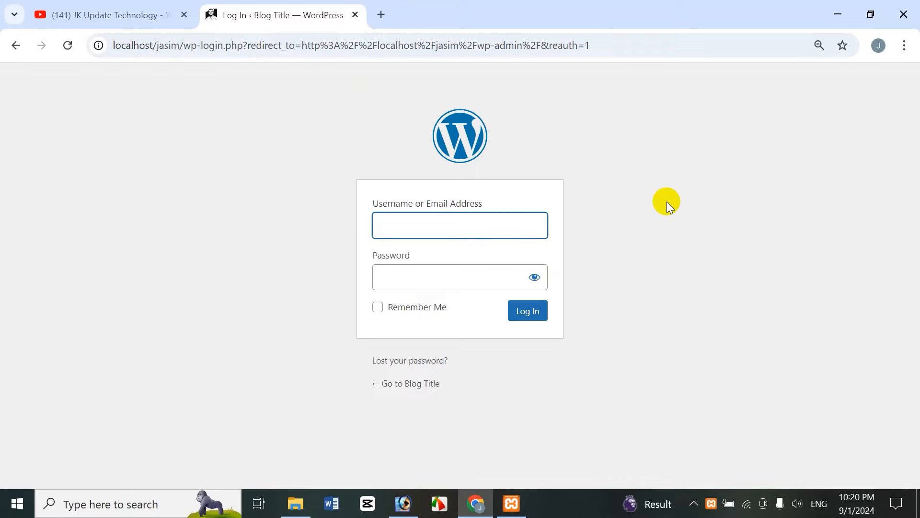
Log in to the local WordPress site with the account username and password
{"action": "type", "text": "hasan"}
{"action": "key", "text": "Tab"}
{"action": "type", "text": "•••••"}
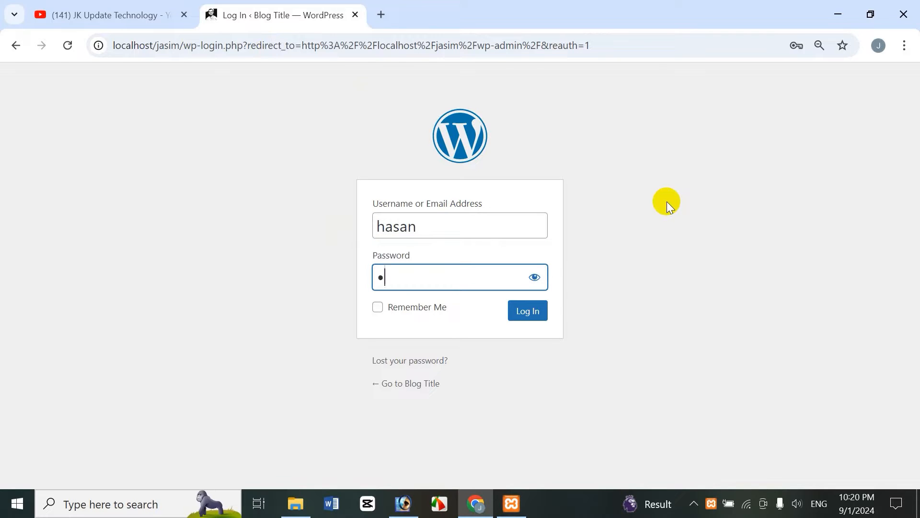
{"action": "type", "text": "••••••"}
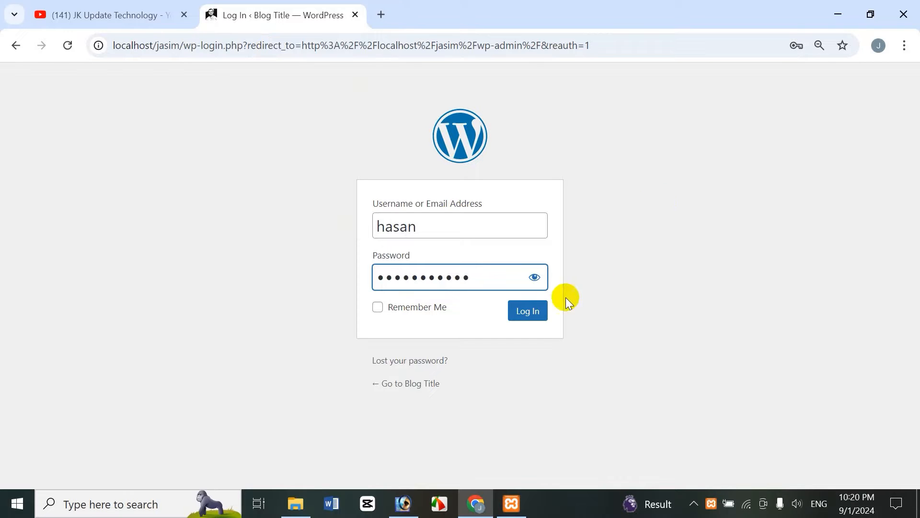
{"action": "left_click", "coordinate": [528, 311]}
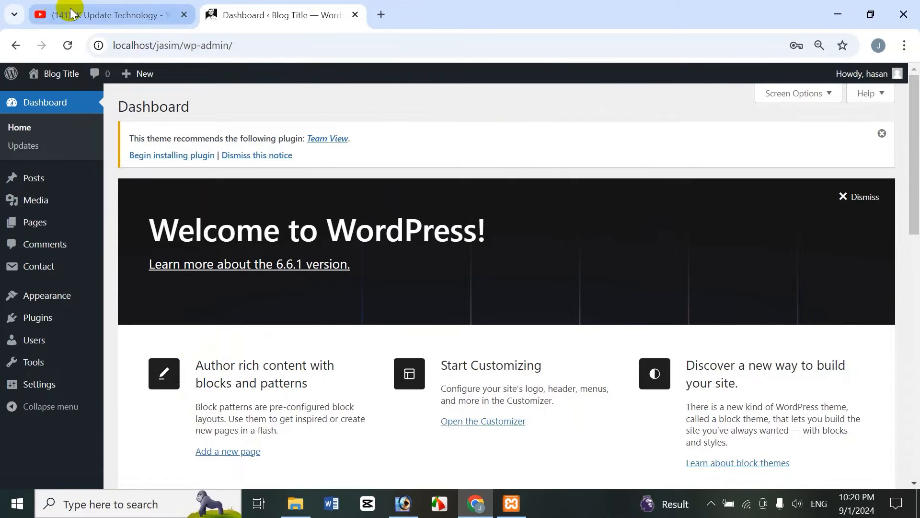
{"action": "left_click", "coordinate": [34, 14]}
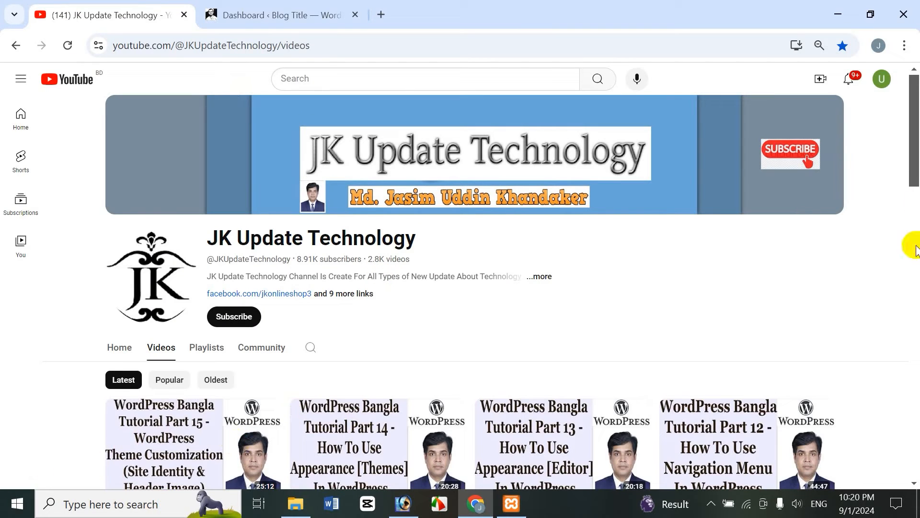
{"action": "scroll", "coordinate": [906, 159], "scroll_direction": "down", "scroll_amount": 1}
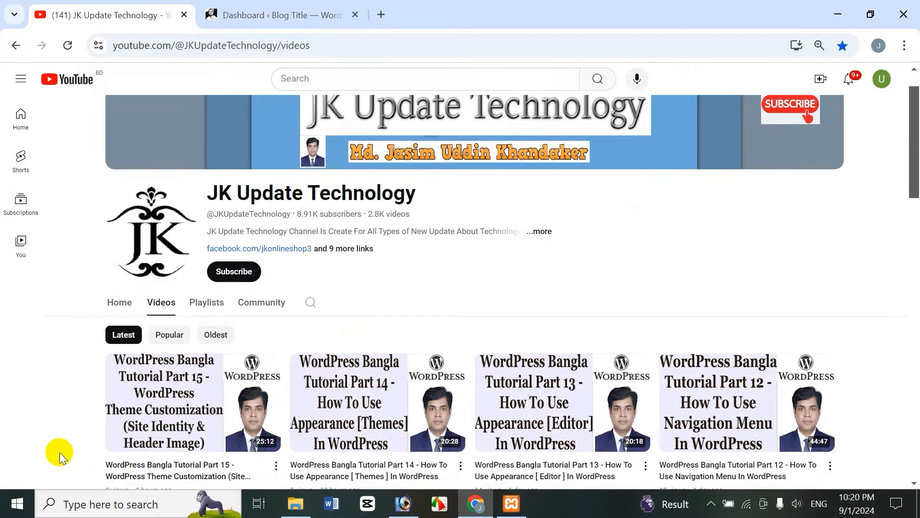
{"action": "left_click", "coordinate": [285, 15]}
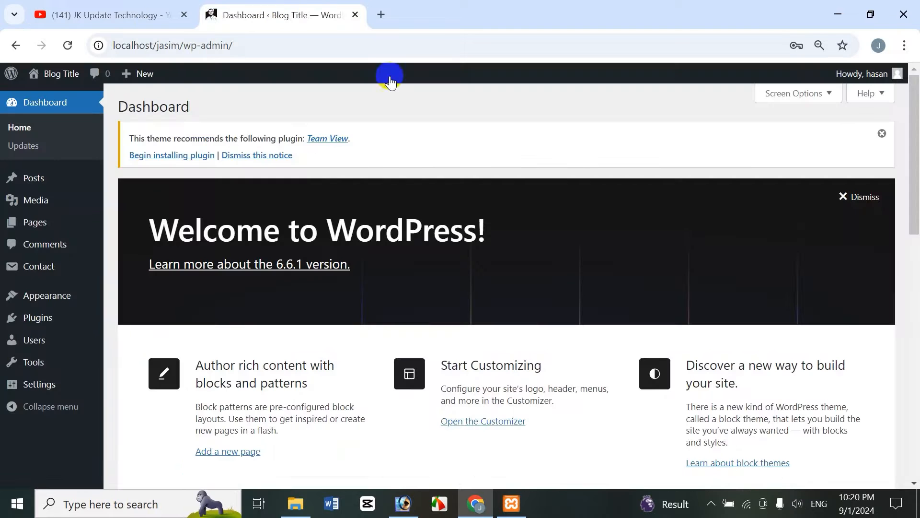
Open the local site's front end in a new tab
{"action": "mouse_move", "coordinate": [57, 300]}
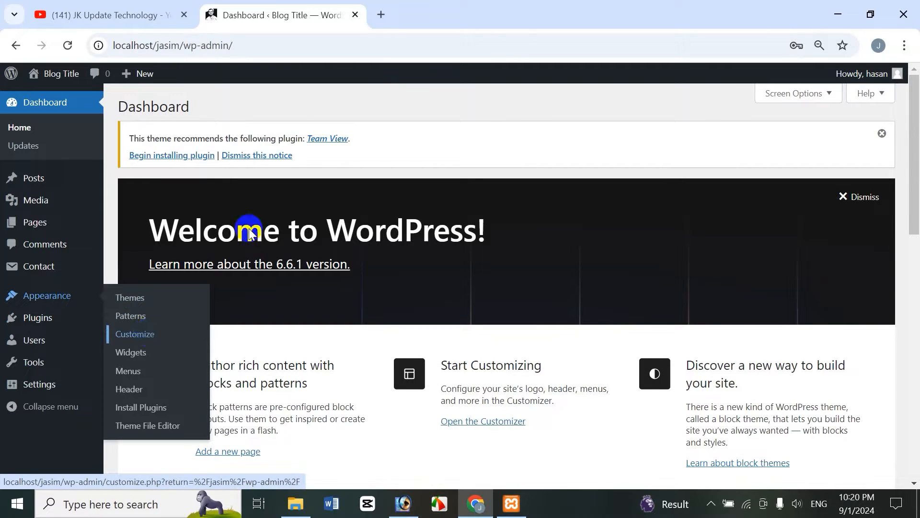
{"action": "left_click", "coordinate": [62, 104]}
{"action": "mouse_move", "coordinate": [65, 77]}
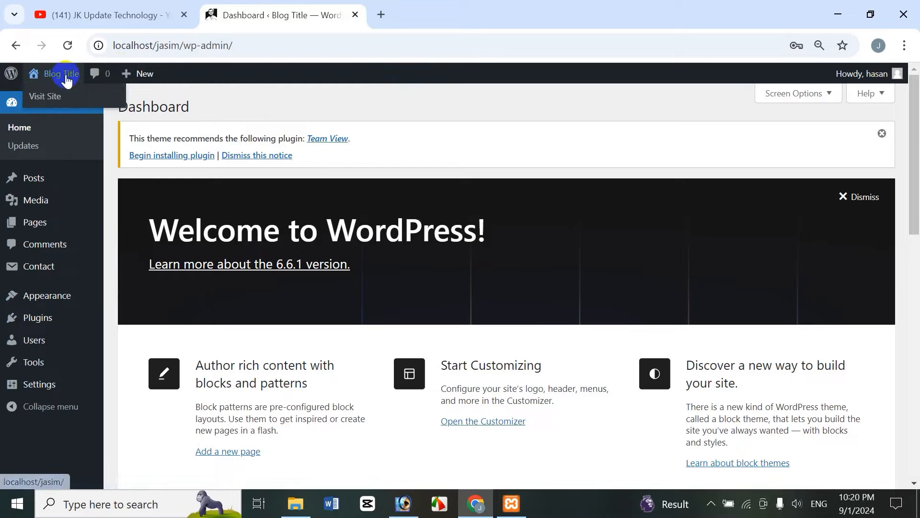
{"action": "right_click", "coordinate": [60, 108]}
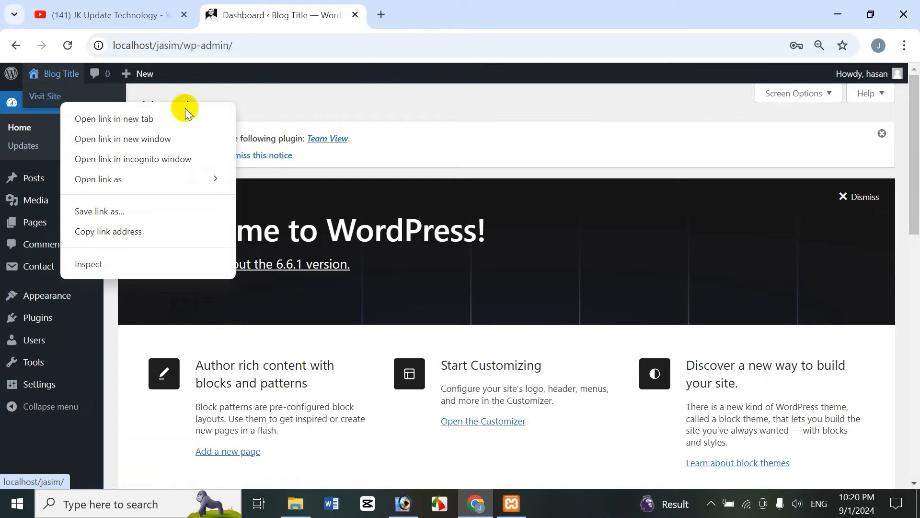
{"action": "left_click", "coordinate": [140, 120]}
View the site's front page and return to the dashboard tab
{"action": "left_click", "coordinate": [458, 14]}
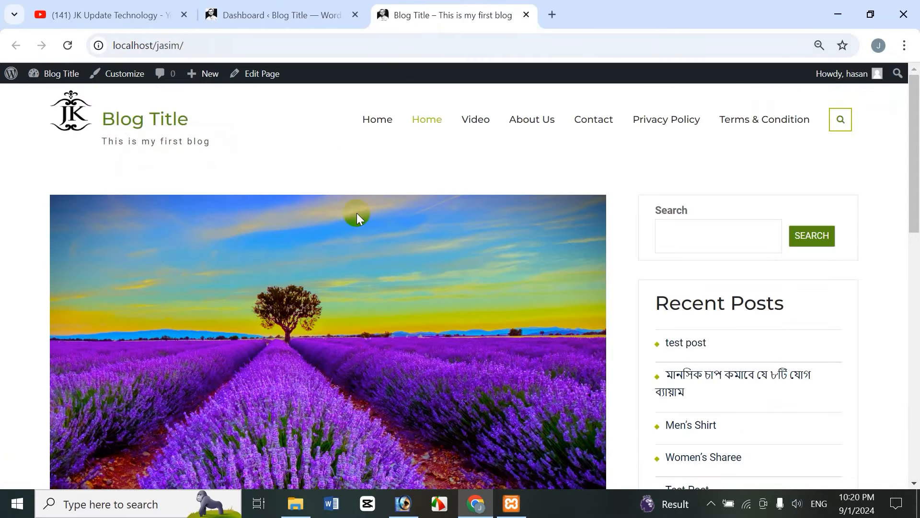
{"action": "left_click_drag", "start_coordinate": [915, 218], "coordinate": [831, 38]}
{"action": "left_click", "coordinate": [267, 15]}
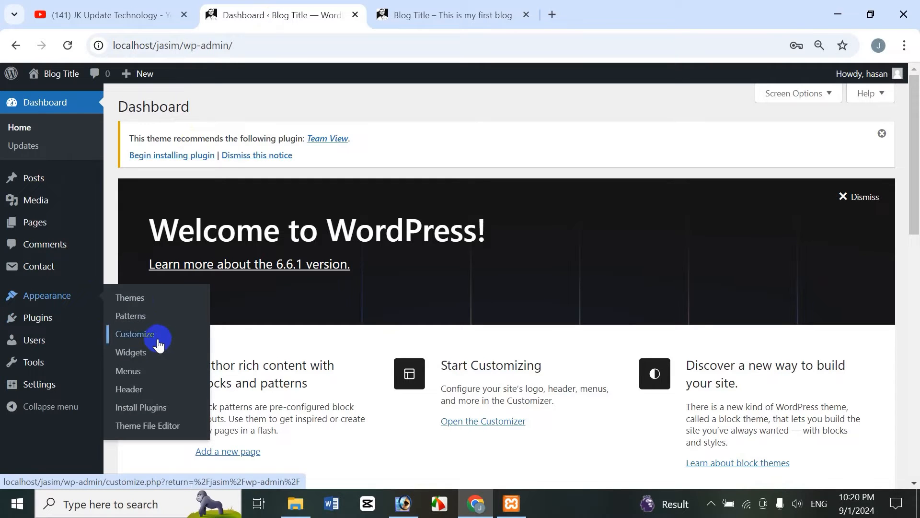
Open the installed themes page, glance at the front-end tab, and return
{"action": "left_click", "coordinate": [144, 298]}
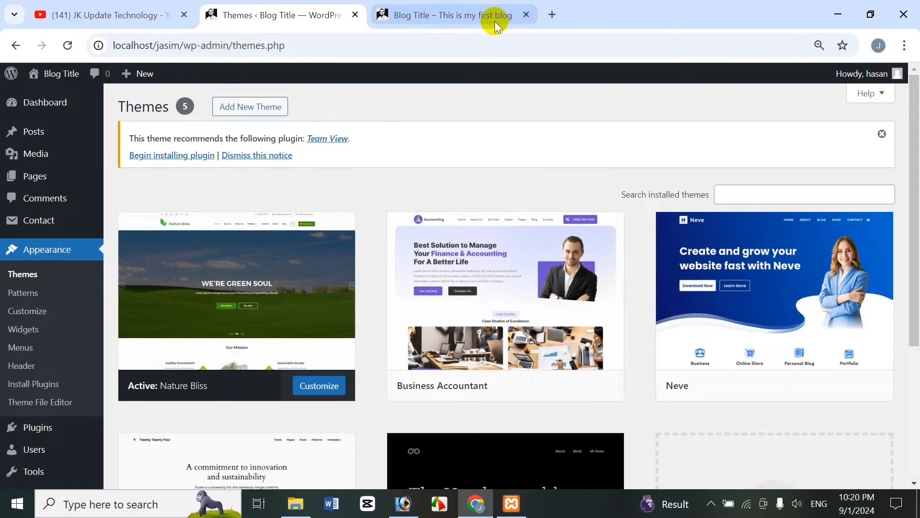
{"action": "left_click", "coordinate": [495, 19]}
{"action": "left_click", "coordinate": [283, 27]}
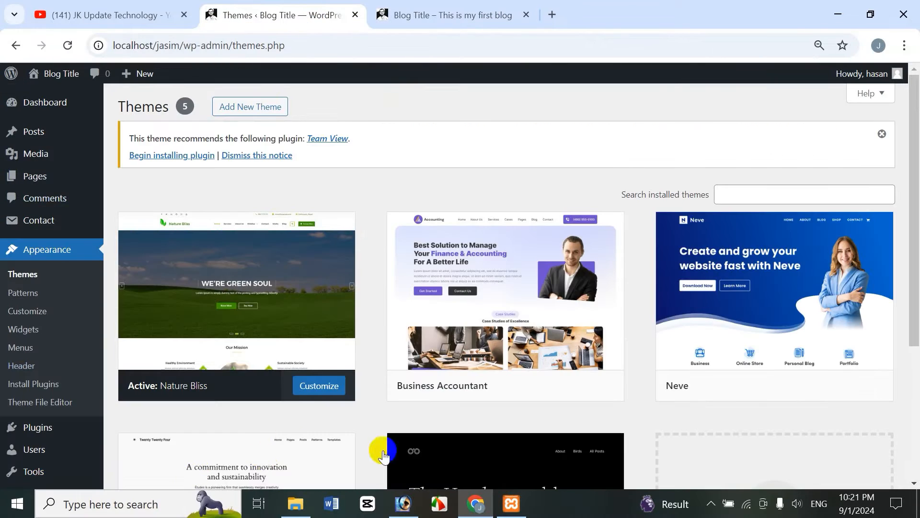
Open the Customizer and go to Header Options under Theme Options
{"action": "left_click", "coordinate": [322, 389]}
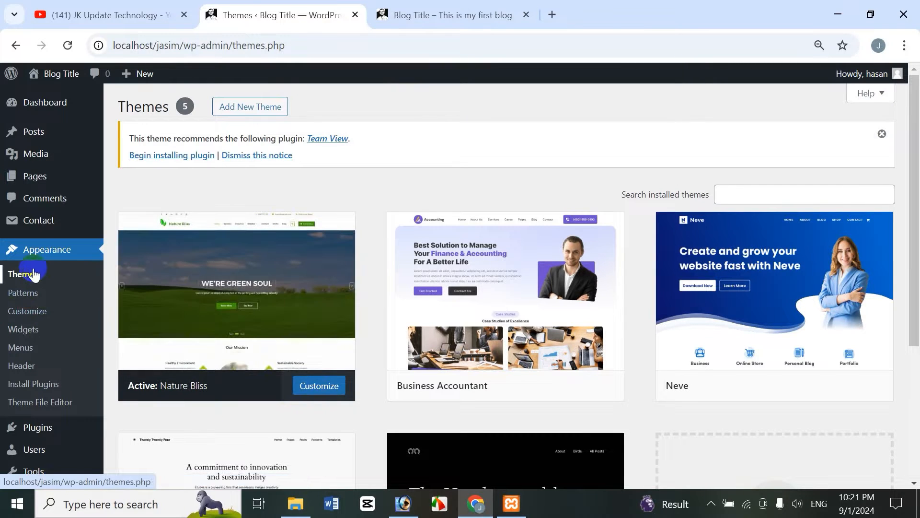
{"action": "left_click", "coordinate": [28, 314]}
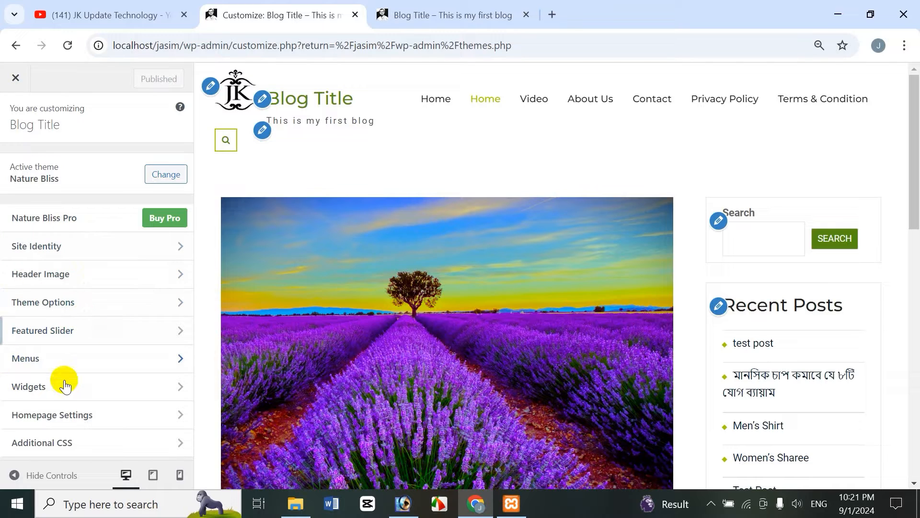
{"action": "left_click", "coordinate": [58, 303]}
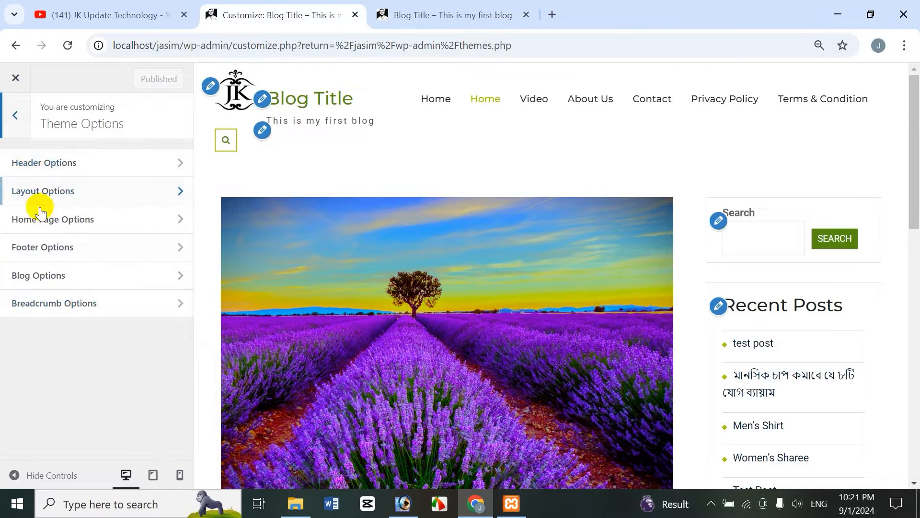
{"action": "left_click", "coordinate": [60, 164]}
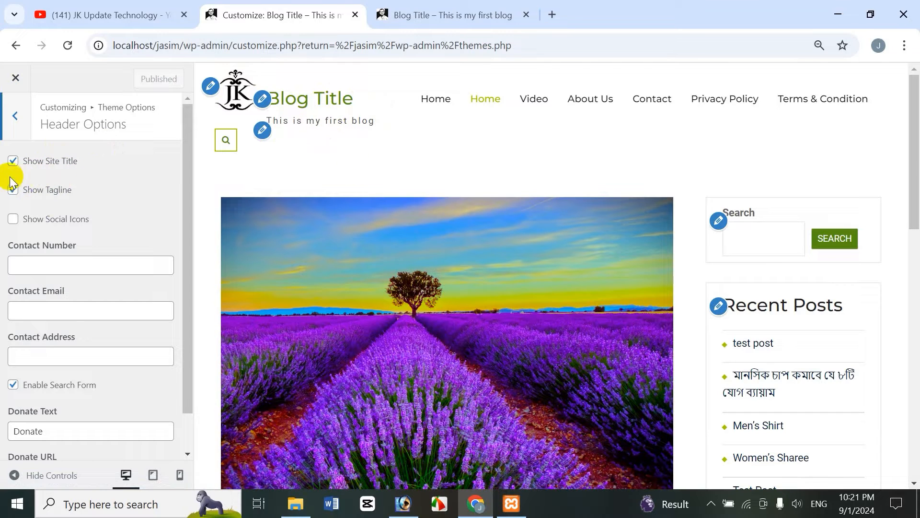
Hide the site title and tagline in Header Options and publish the change
{"action": "left_click", "coordinate": [12, 162]}
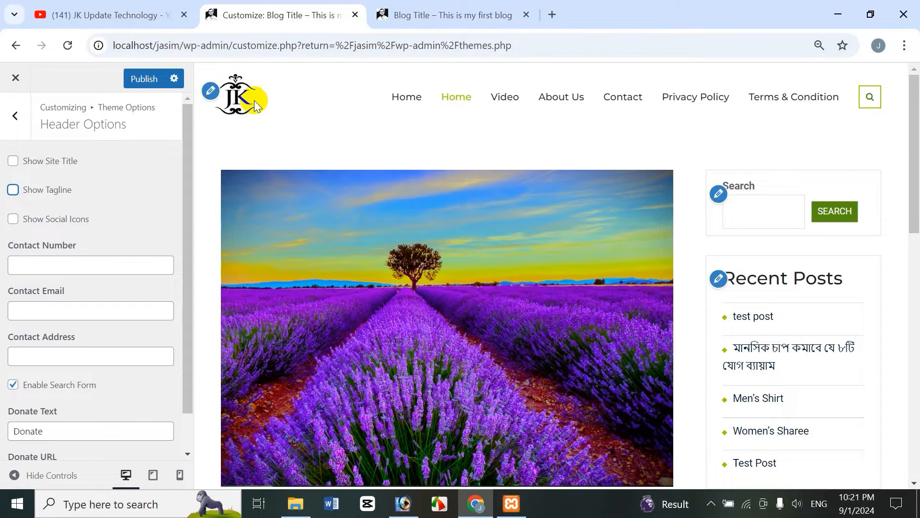
{"action": "left_click", "coordinate": [464, 17]}
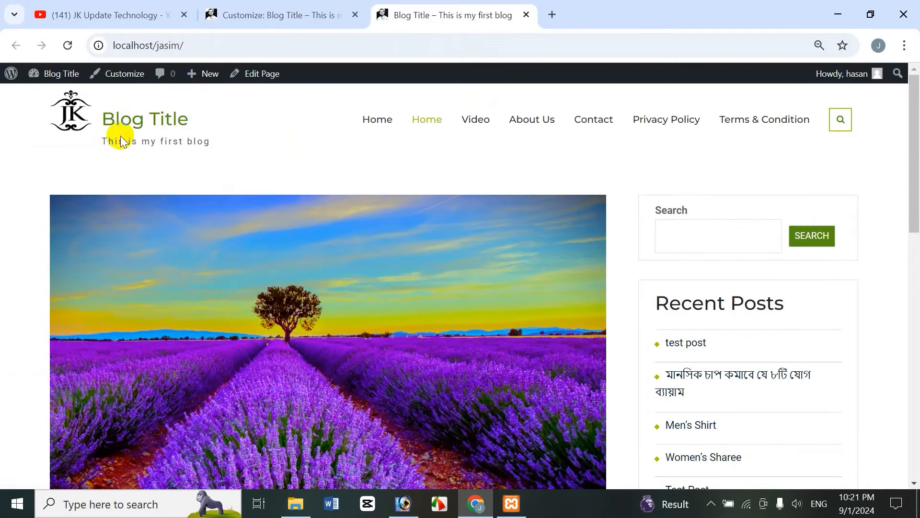
{"action": "left_click", "coordinate": [319, 12]}
{"action": "left_click", "coordinate": [151, 77]}
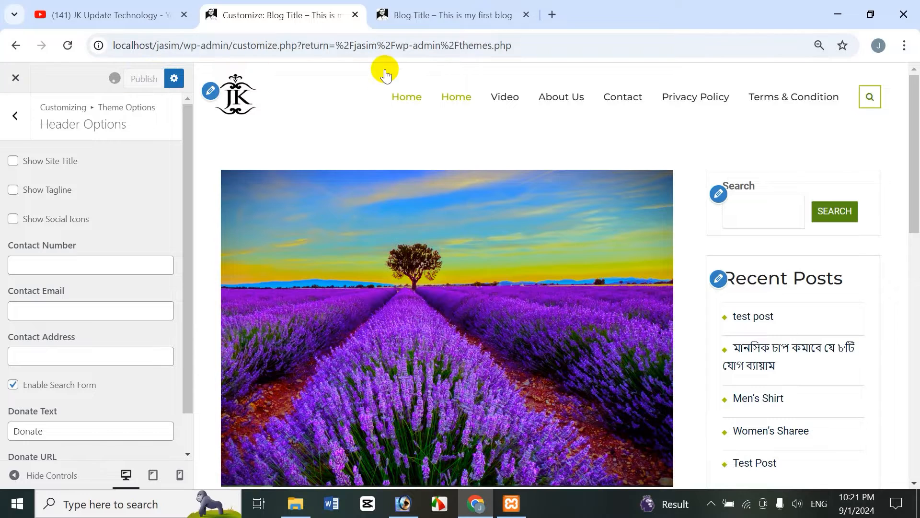
Reload the front-end tab to check the header
{"action": "left_click", "coordinate": [487, 7]}
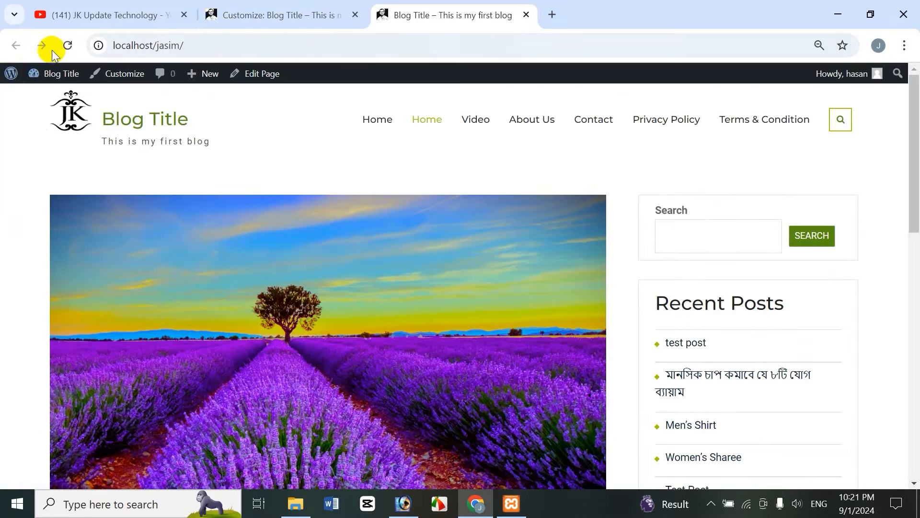
{"action": "left_click", "coordinate": [65, 48]}
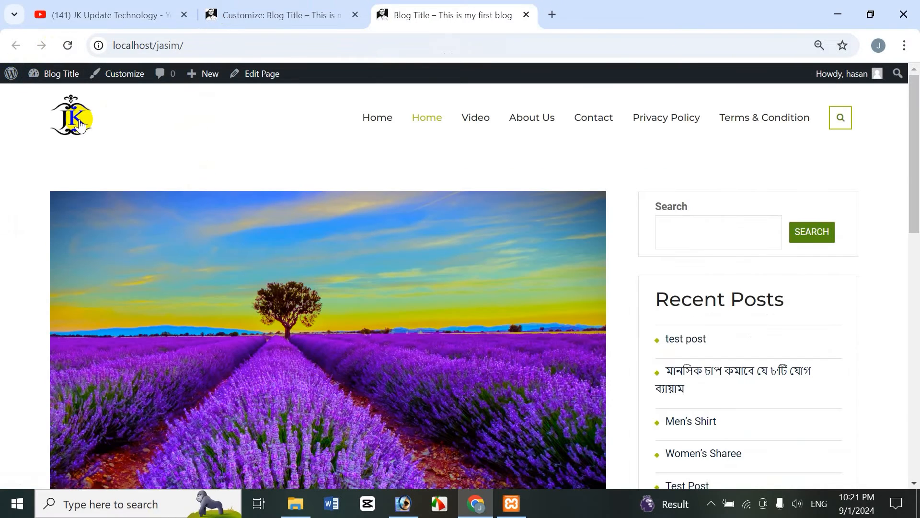
Turn the site title and tagline back on in Header Options
{"action": "left_click", "coordinate": [277, 13]}
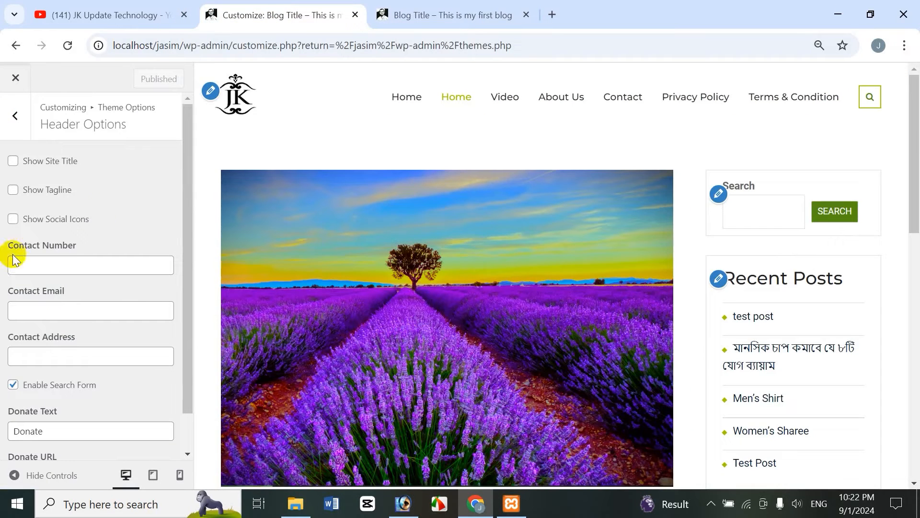
{"action": "left_click", "coordinate": [17, 162]}
{"action": "left_click", "coordinate": [34, 191]}
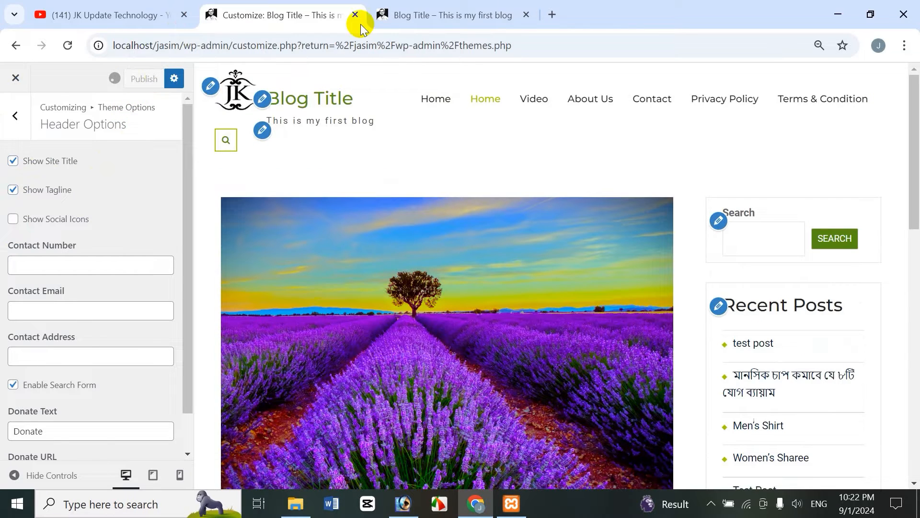
Reload the front-end page and return to the Customizer
{"action": "left_click", "coordinate": [489, 15]}
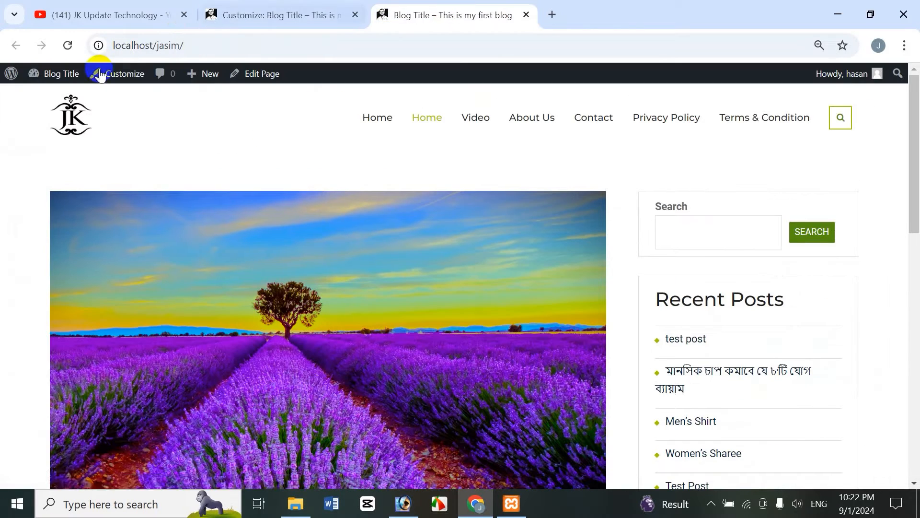
{"action": "left_click", "coordinate": [69, 45]}
{"action": "left_click", "coordinate": [307, 16]}
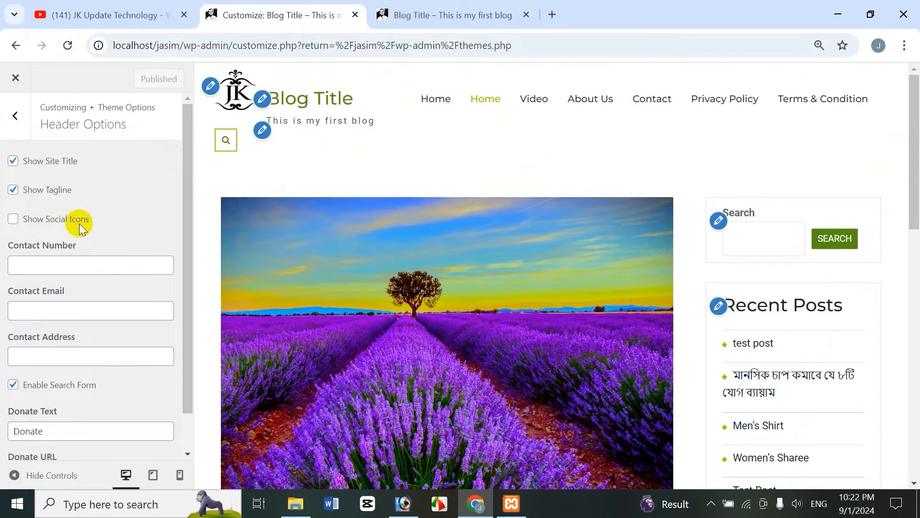
Enable Show Social Icons in Header Options and publish
{"action": "left_click", "coordinate": [13, 219]}
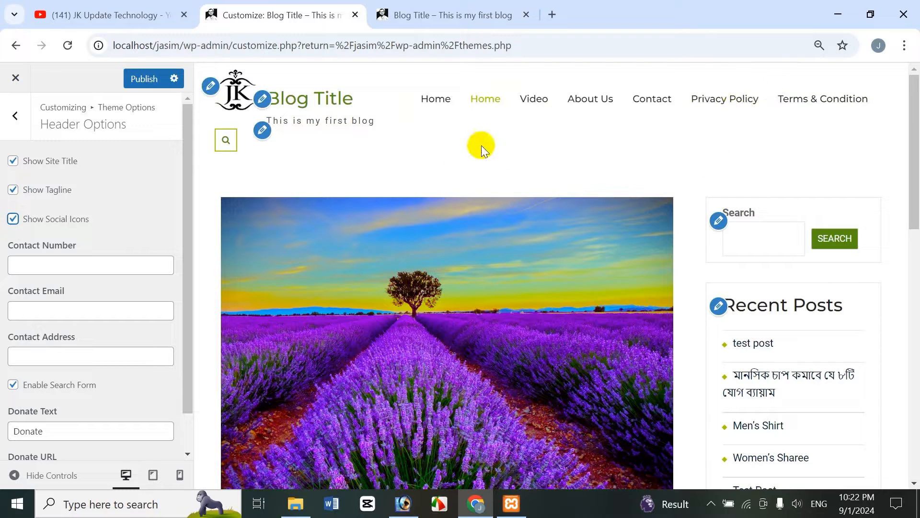
{"action": "left_click", "coordinate": [137, 80]}
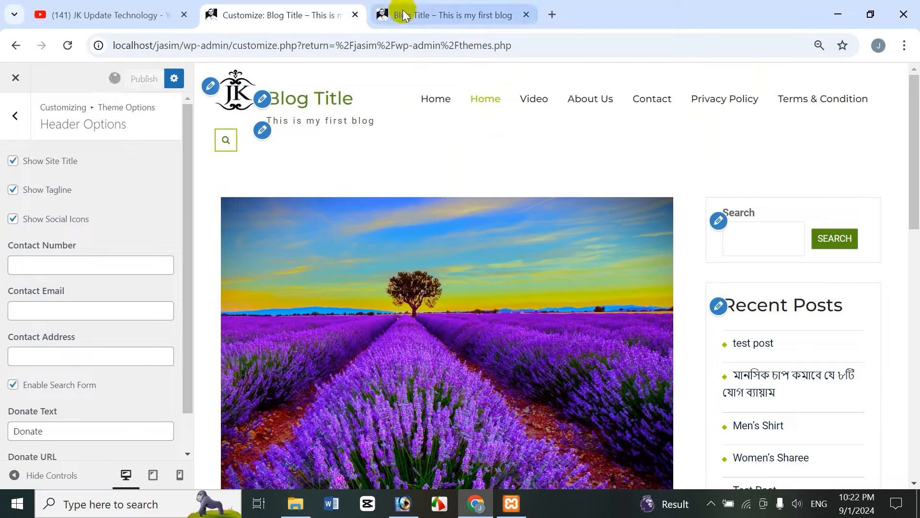
Reload the front-end tab to check the header and switch back to the Customizer
{"action": "left_click", "coordinate": [430, 13]}
{"action": "left_click", "coordinate": [68, 45]}
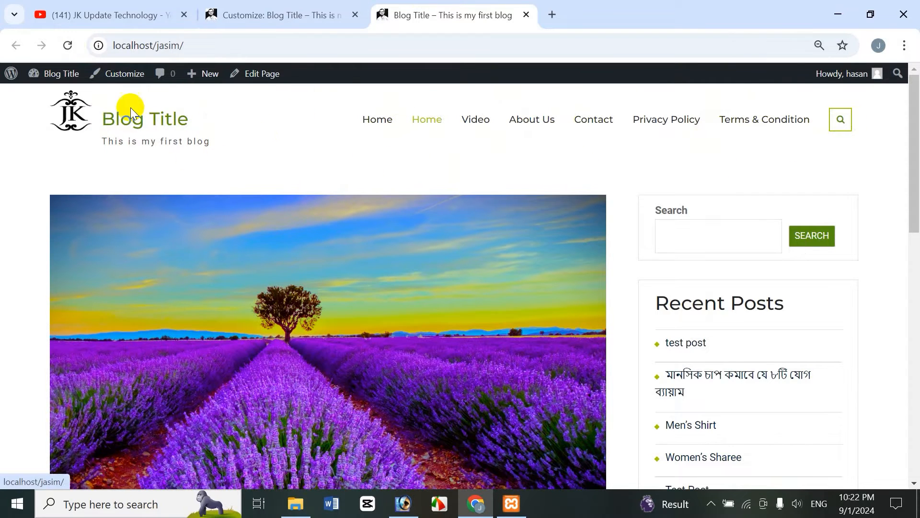
{"action": "left_click", "coordinate": [287, 14]}
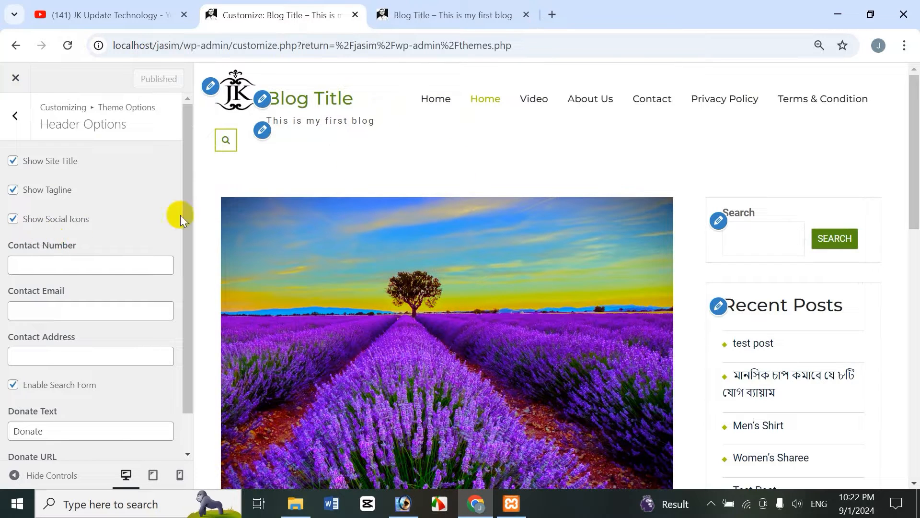
Enter the contact phone number in the header's Contact Number field
{"action": "left_click_drag", "start_coordinate": [186, 214], "coordinate": [188, 248]}
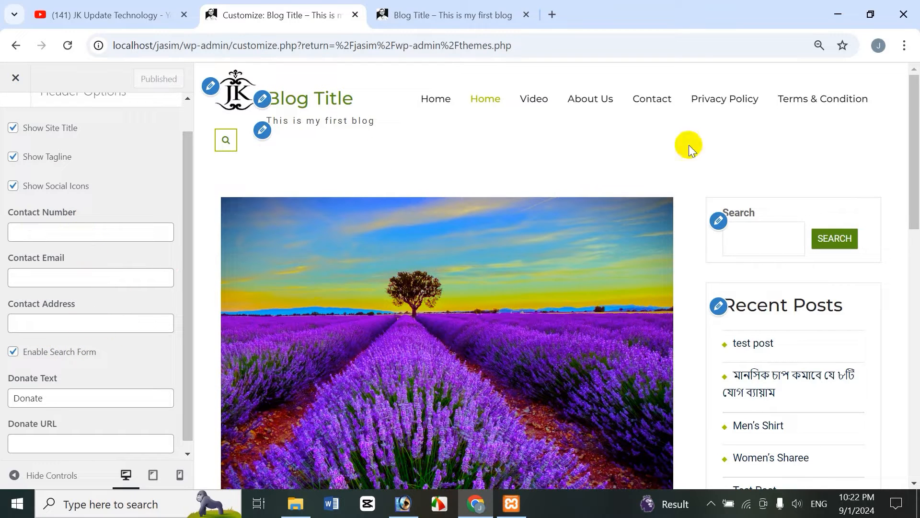
{"action": "left_click", "coordinate": [69, 233]}
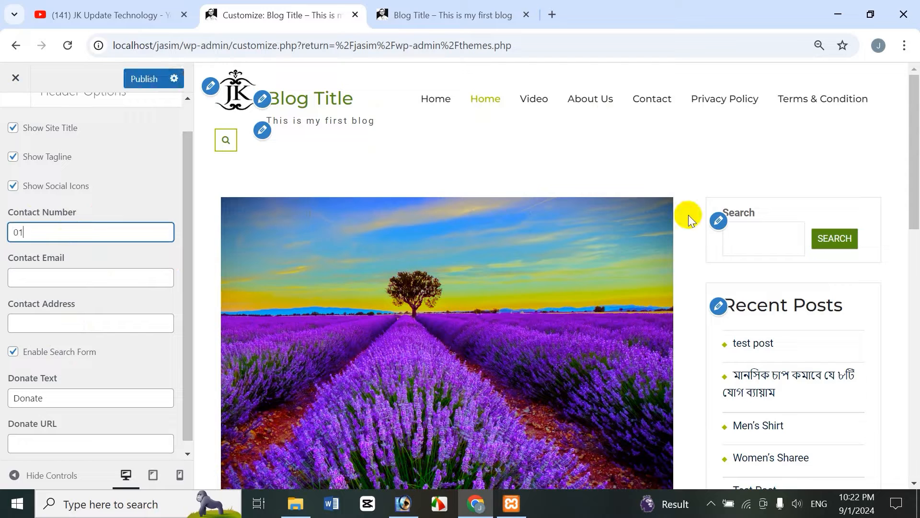
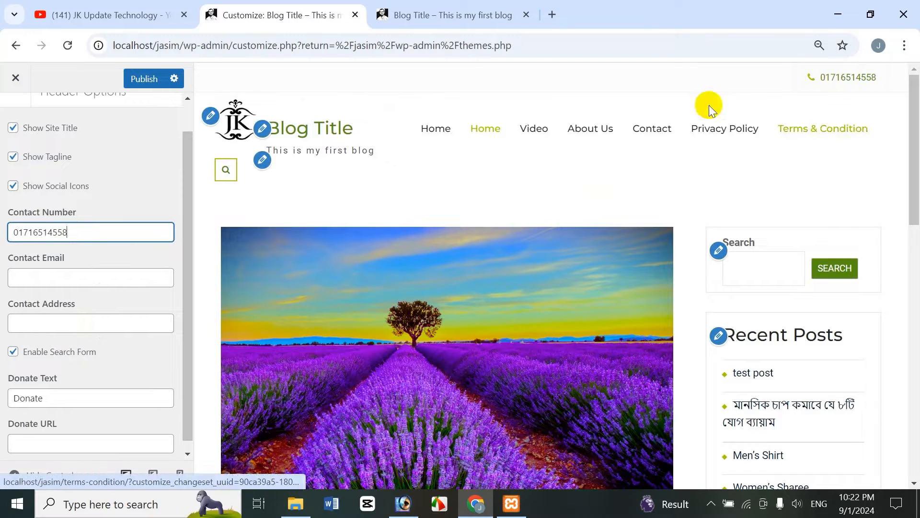
Fill in the contact's e-mail address in the Contact Email field
{"action": "left_click", "coordinate": [31, 278]}
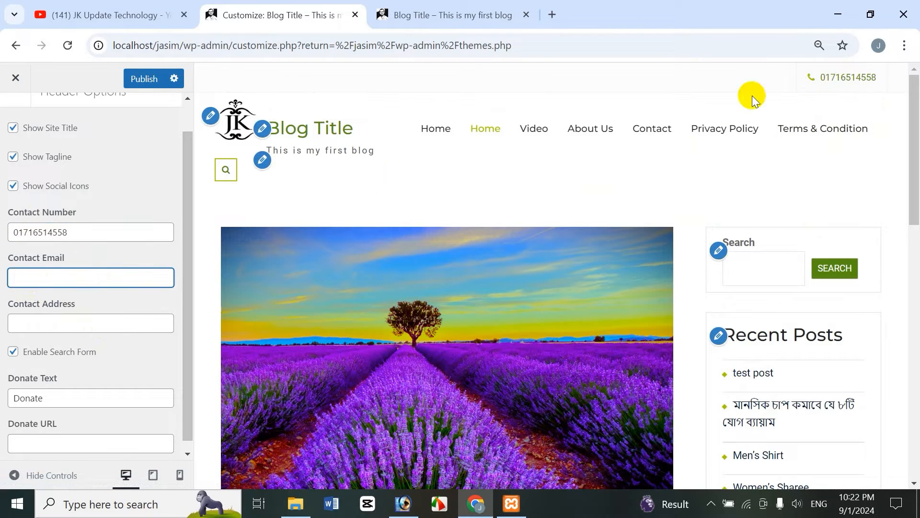
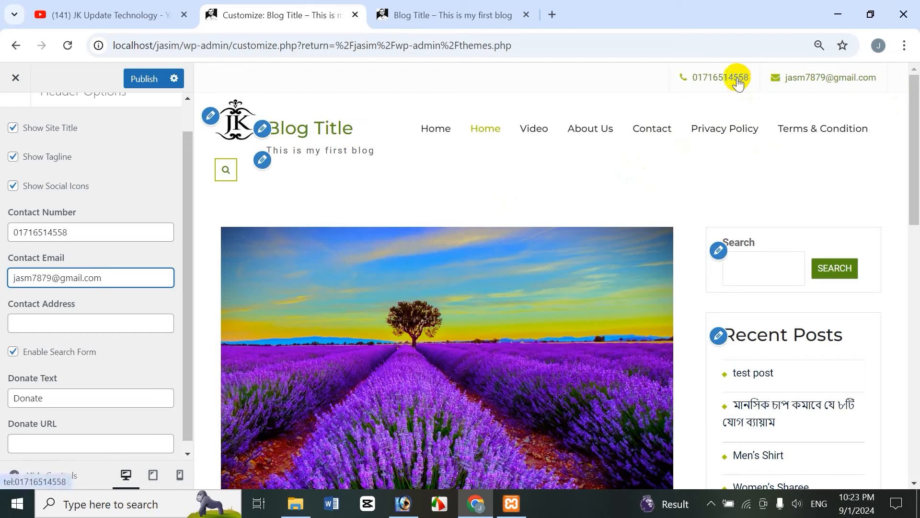
Enter the contact's postal address in the Contact Address field
{"action": "left_click", "coordinate": [86, 322]}
{"action": "type", "text": "m"}
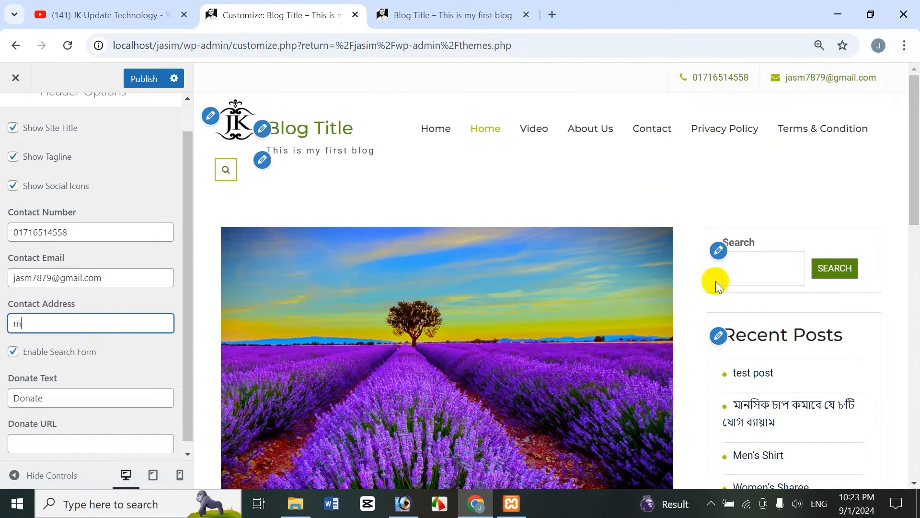
{"action": "type", "text": "irpur, dhaka"}
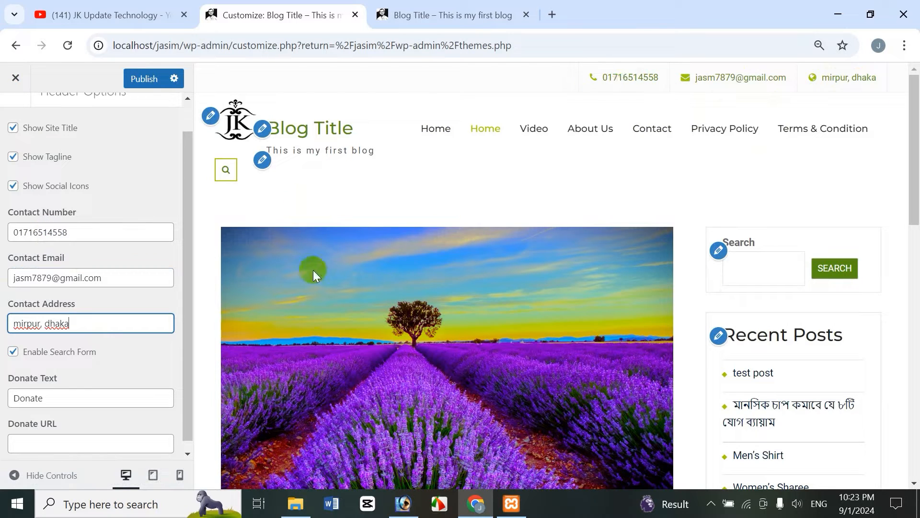
{"action": "left_click_drag", "start_coordinate": [189, 258], "coordinate": [189, 310]}
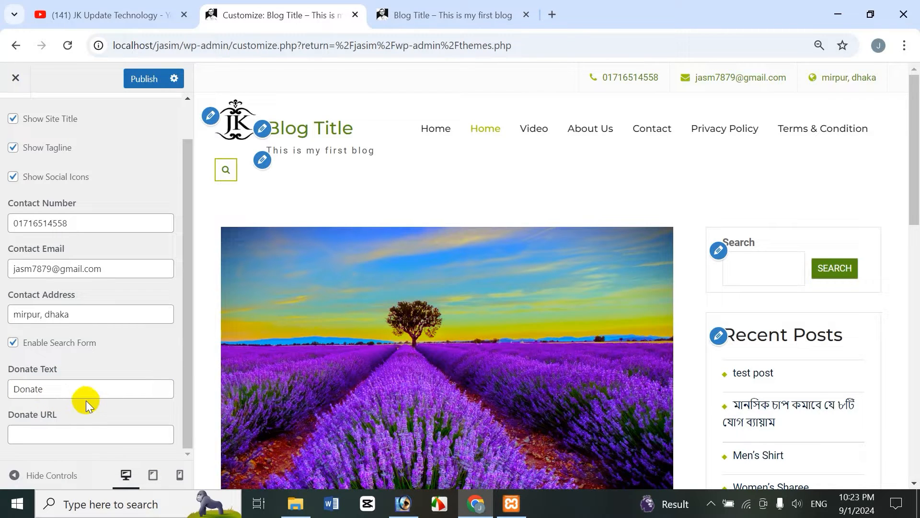
{"action": "left_click", "coordinate": [35, 434]}
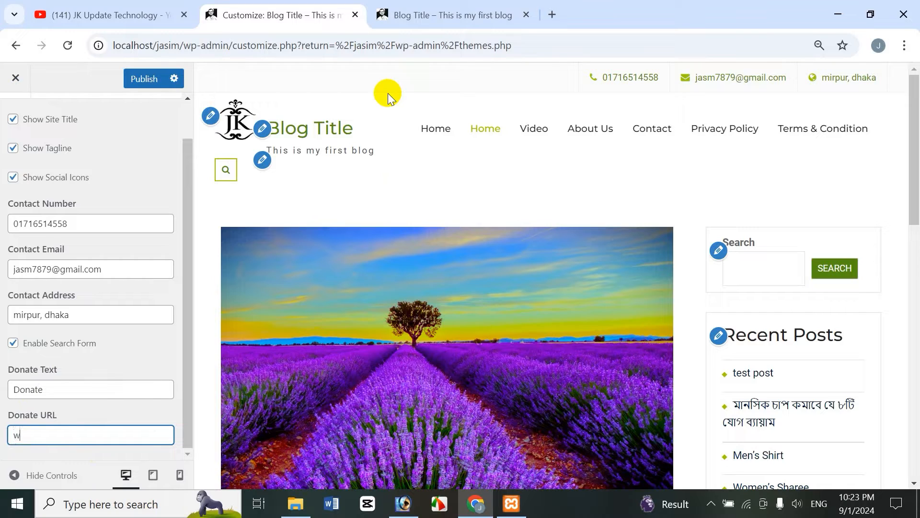
{"action": "type", "text": "htt"}
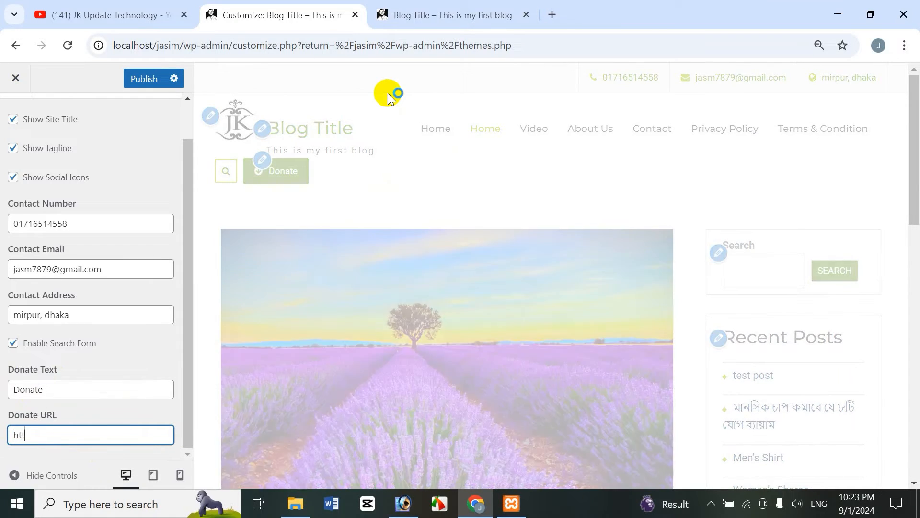
{"action": "type", "text": "p://health.com"}
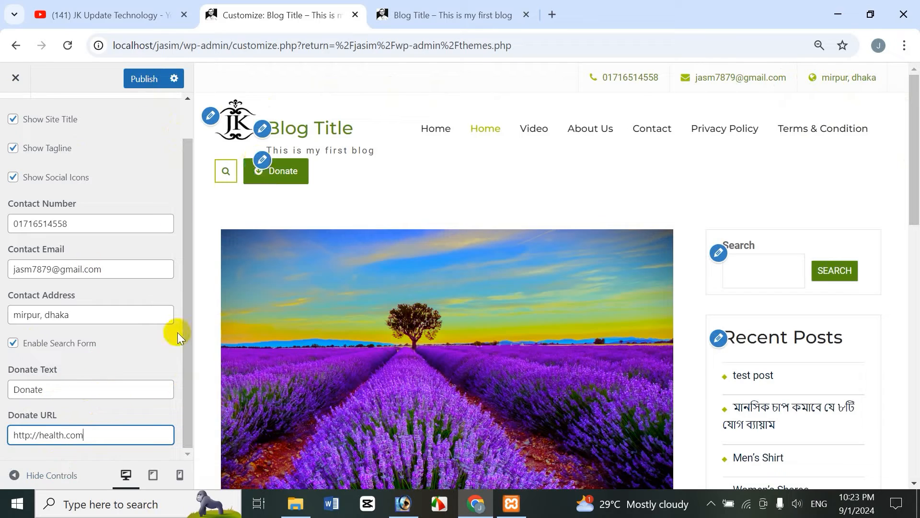
{"action": "left_click", "coordinate": [139, 80]}
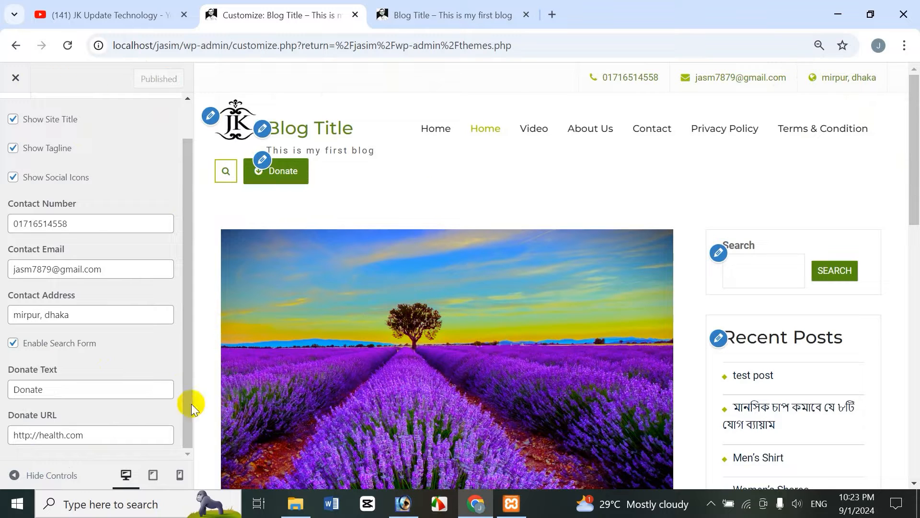
Check the updated front-end header and follow the Donate button link, then go back
{"action": "left_click", "coordinate": [456, 17]}
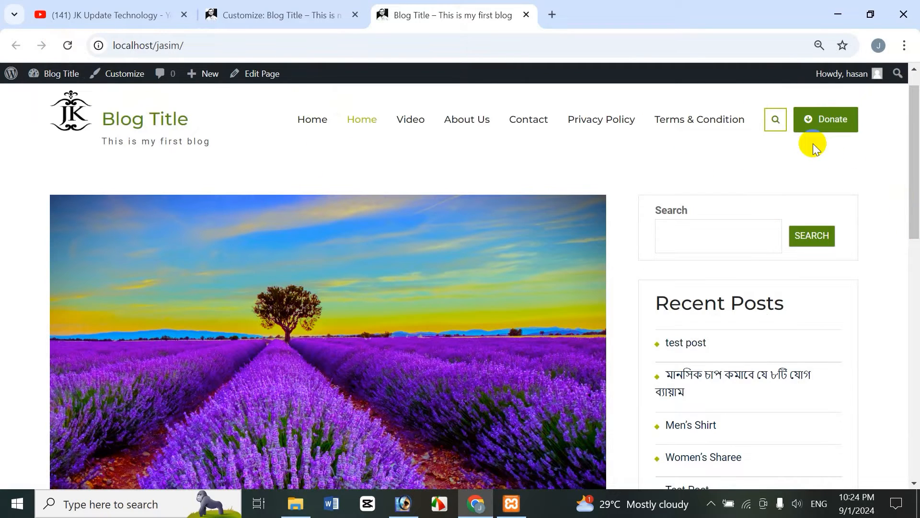
{"action": "left_click_drag", "start_coordinate": [913, 182], "coordinate": [912, 129]}
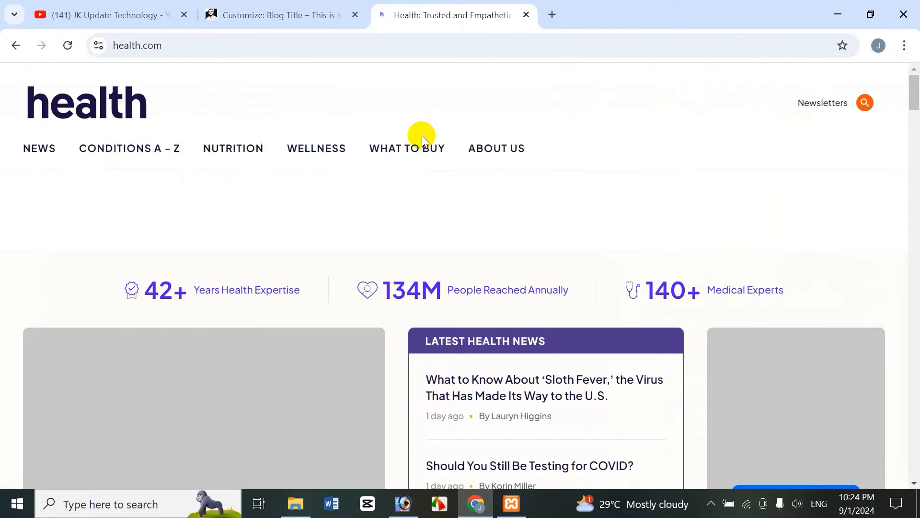
{"action": "left_click", "coordinate": [15, 45]}
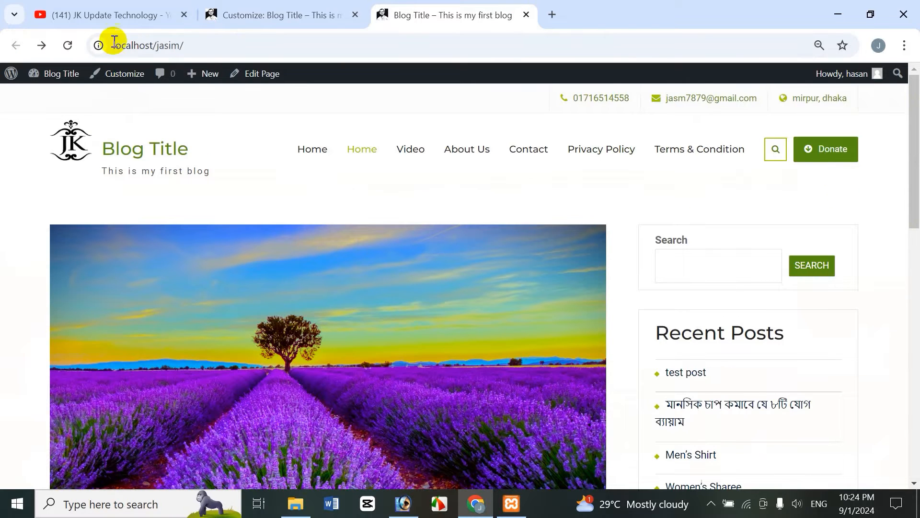
Open the Layout Options section of the theme options in the Customizer
{"action": "left_click", "coordinate": [236, 15]}
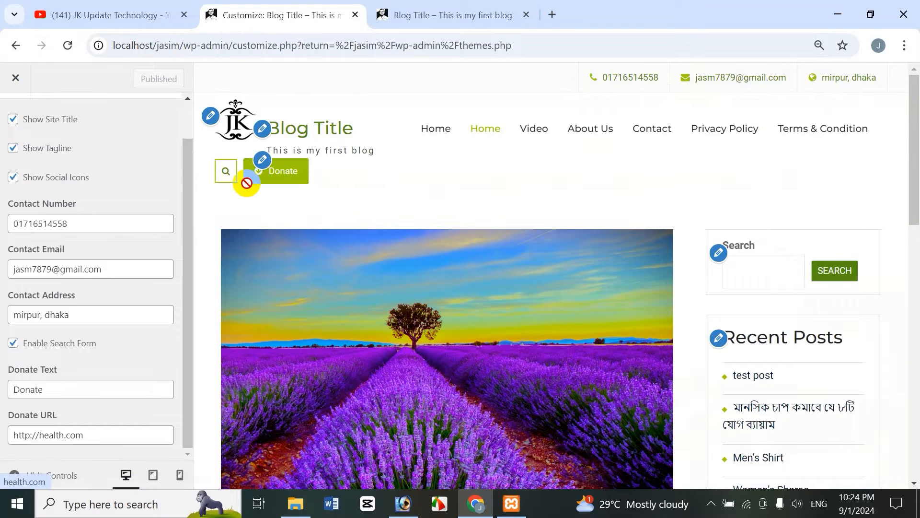
{"action": "left_click", "coordinate": [417, 15]}
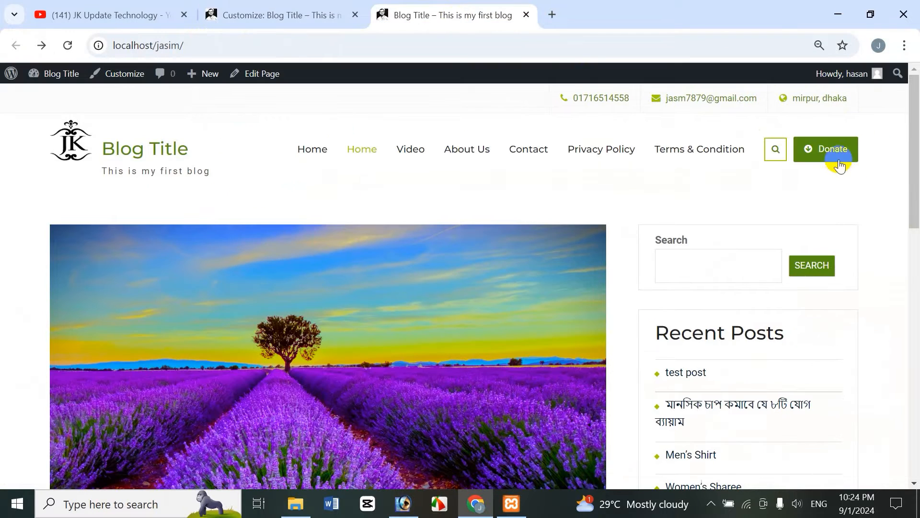
{"action": "left_click", "coordinate": [226, 18]}
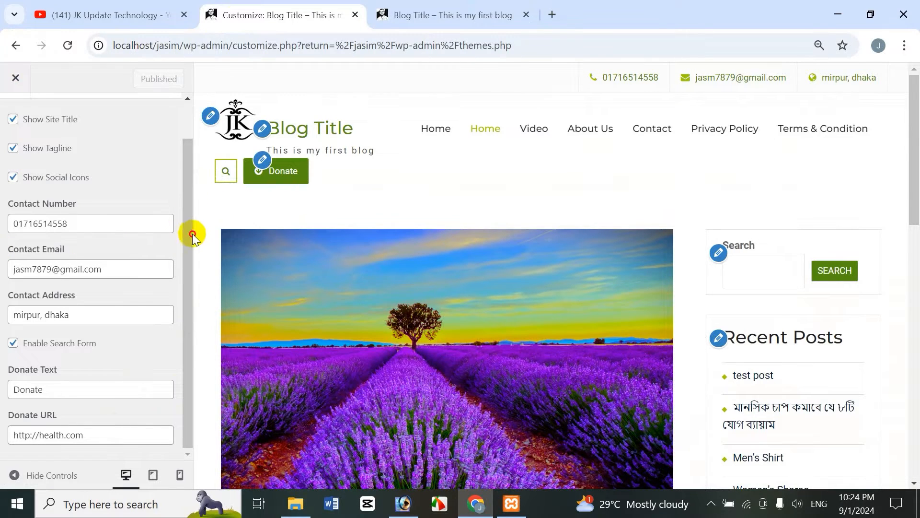
{"action": "scroll", "coordinate": [187, 115], "scroll_direction": "up", "scroll_amount": 1}
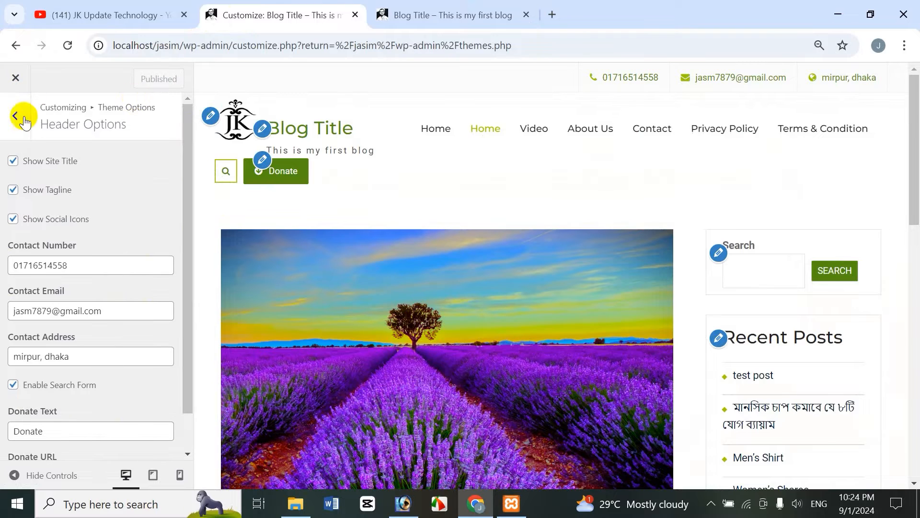
{"action": "left_click", "coordinate": [17, 116]}
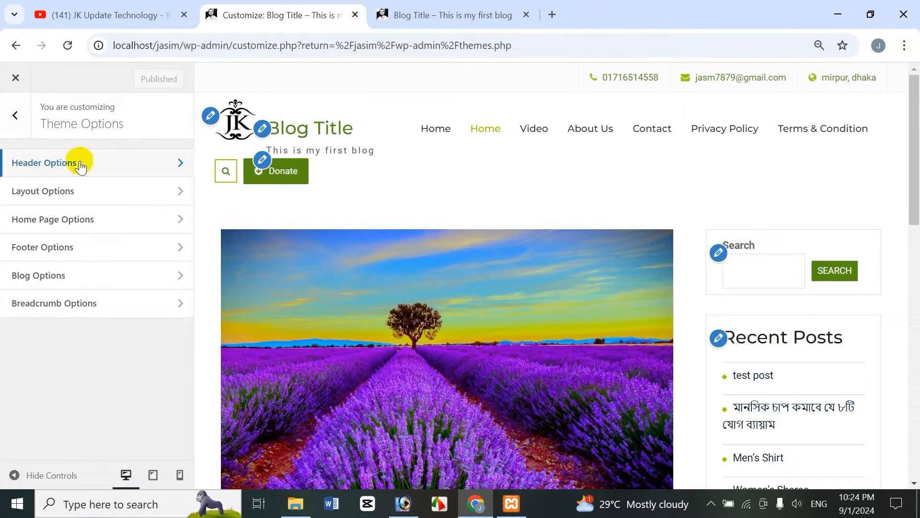
{"action": "left_click", "coordinate": [54, 197]}
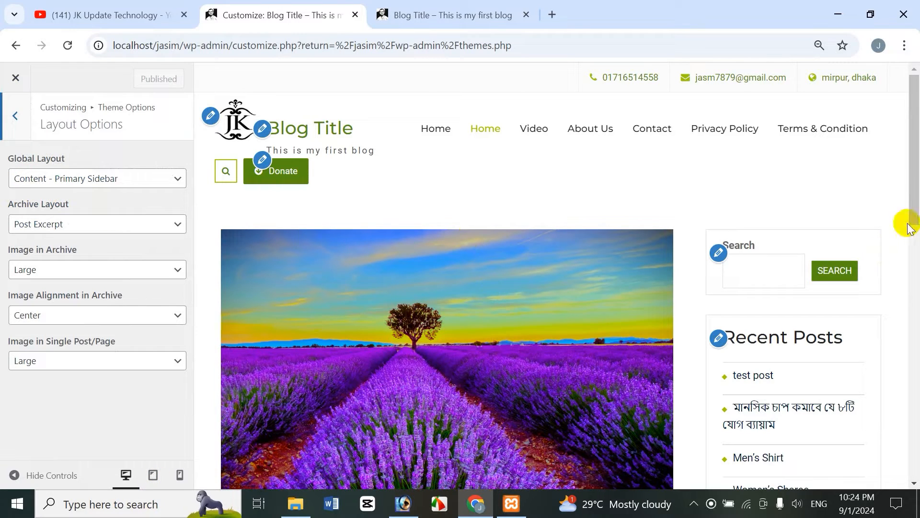
Set the Global Layout to Primary Sidebar - Content and preview the result
{"action": "left_click_drag", "start_coordinate": [910, 199], "coordinate": [914, 169]}
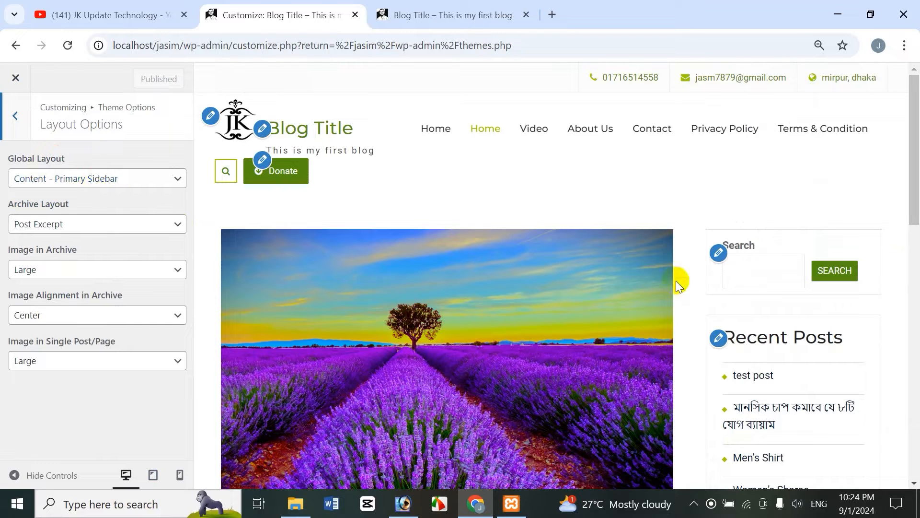
{"action": "mouse_move", "coordinate": [917, 207]}
{"action": "left_mouse_down"}
{"action": "mouse_move", "coordinate": [915, 288]}
{"action": "mouse_move", "coordinate": [917, 213]}
{"action": "left_mouse_up"}
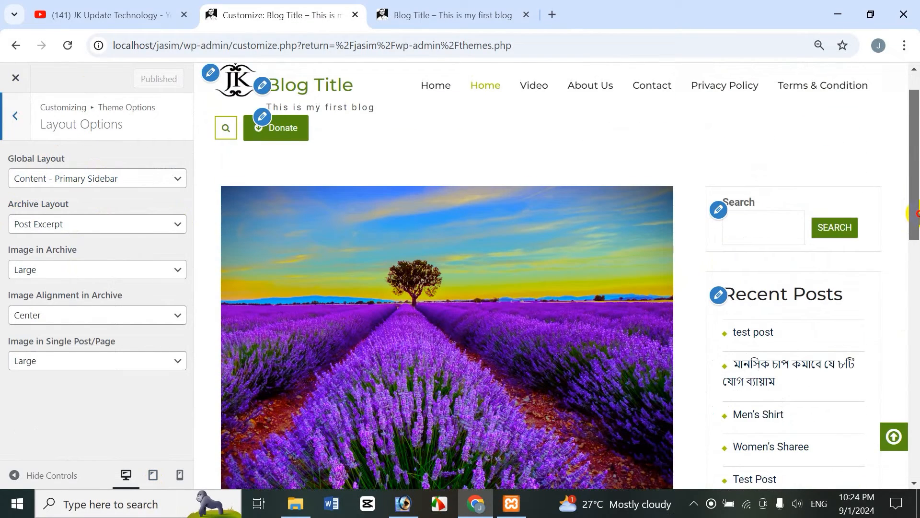
{"action": "left_click", "coordinate": [90, 181]}
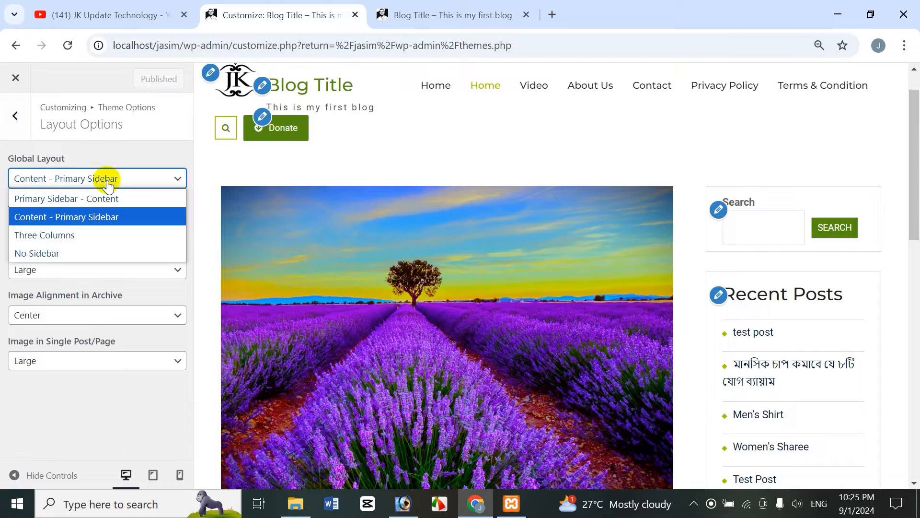
{"action": "left_click", "coordinate": [78, 200]}
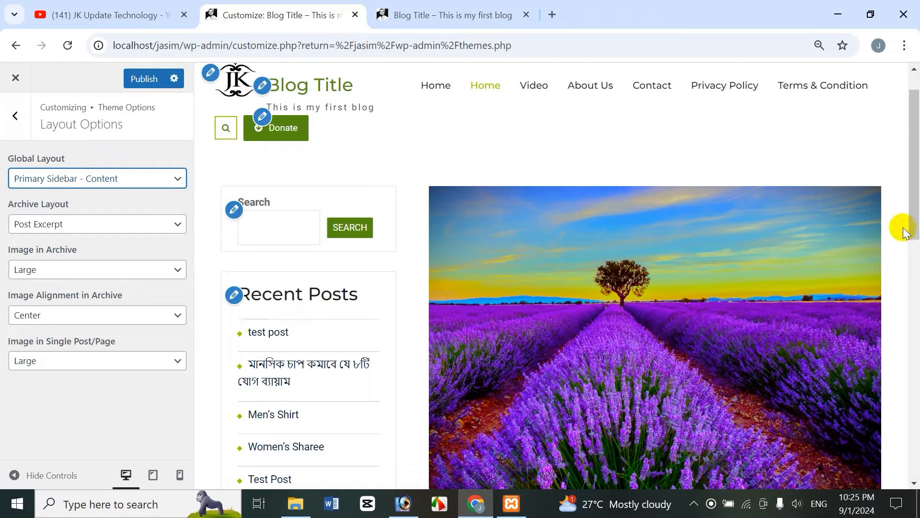
{"action": "left_click_drag", "start_coordinate": [911, 225], "coordinate": [916, 191]}
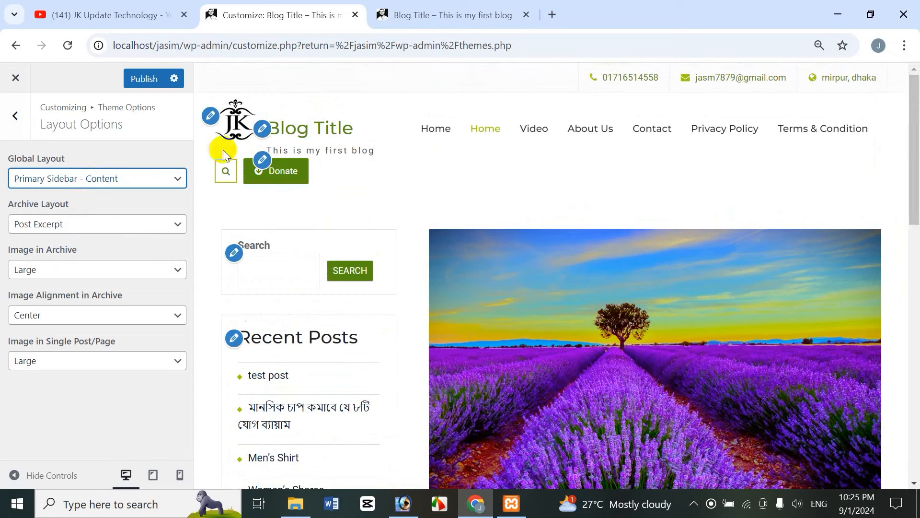
View the front-end home page to compare the sidebar layout
{"action": "left_click", "coordinate": [464, 16]}
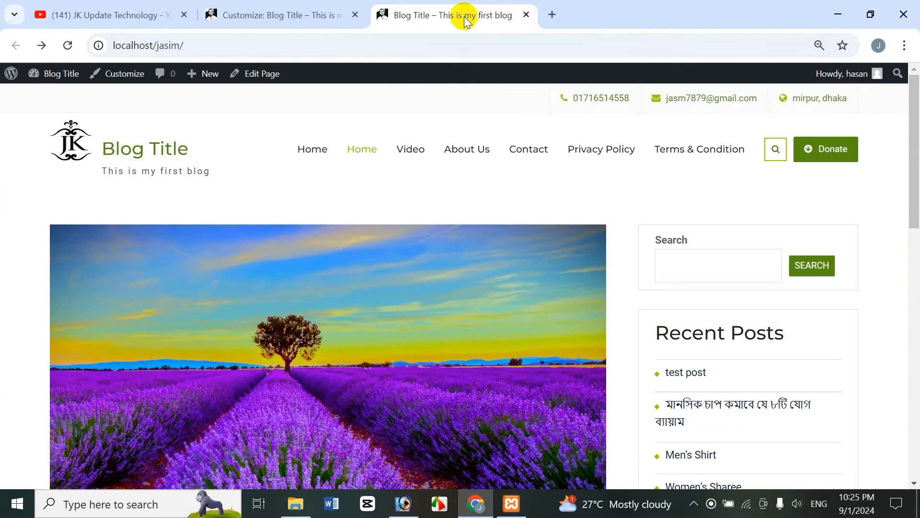
{"action": "left_click_drag", "start_coordinate": [914, 189], "coordinate": [911, 161]}
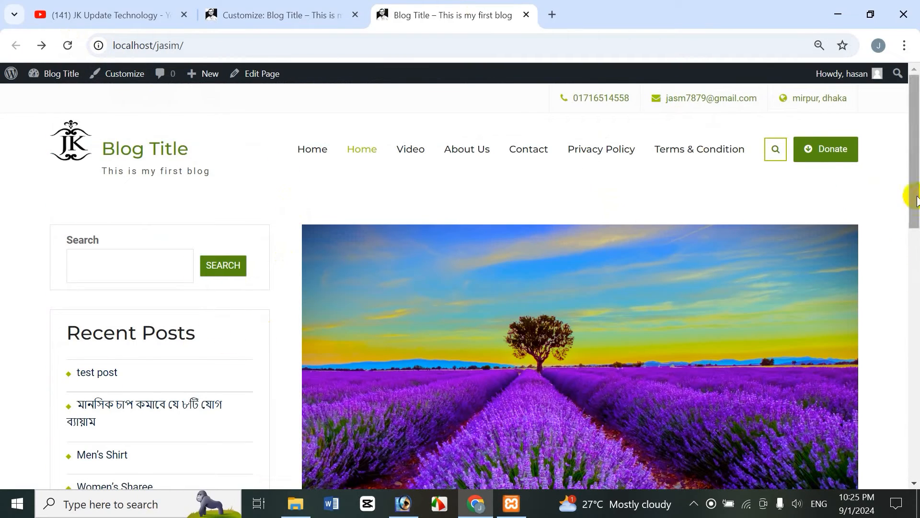
{"action": "left_click_drag", "start_coordinate": [916, 199], "coordinate": [916, 120]}
{"action": "left_click", "coordinate": [294, 19]}
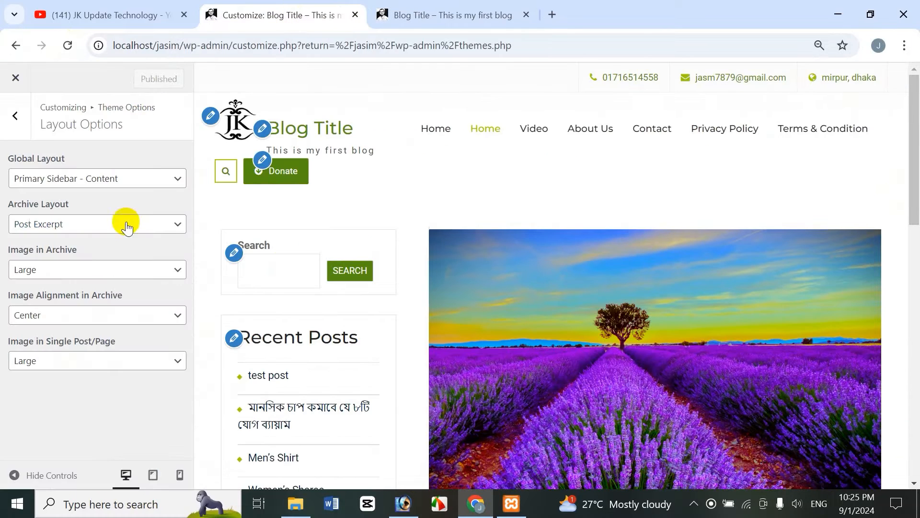
Set the Global Layout to No Sidebar and publish the change
{"action": "left_click", "coordinate": [111, 178]}
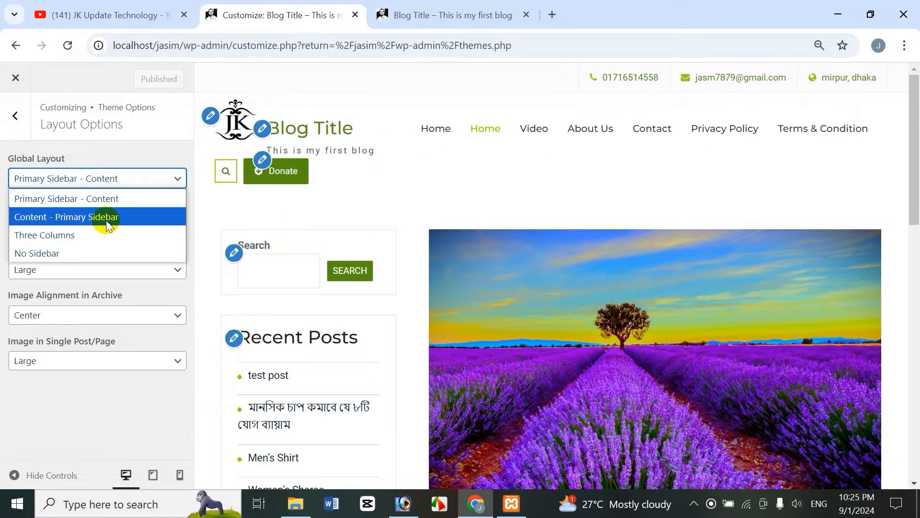
{"action": "left_click", "coordinate": [48, 253]}
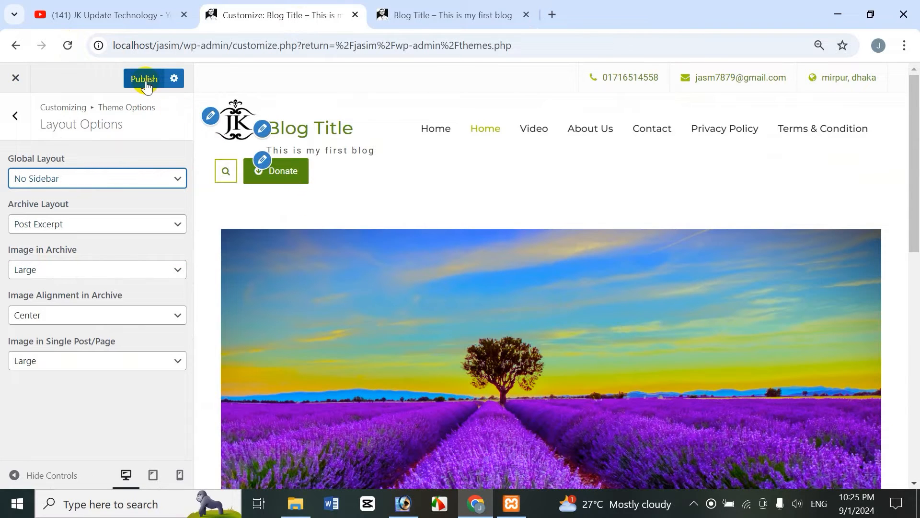
{"action": "left_click", "coordinate": [145, 81]}
Reload the front-end home page and examine the layout without a sidebar
{"action": "left_click", "coordinate": [447, 16]}
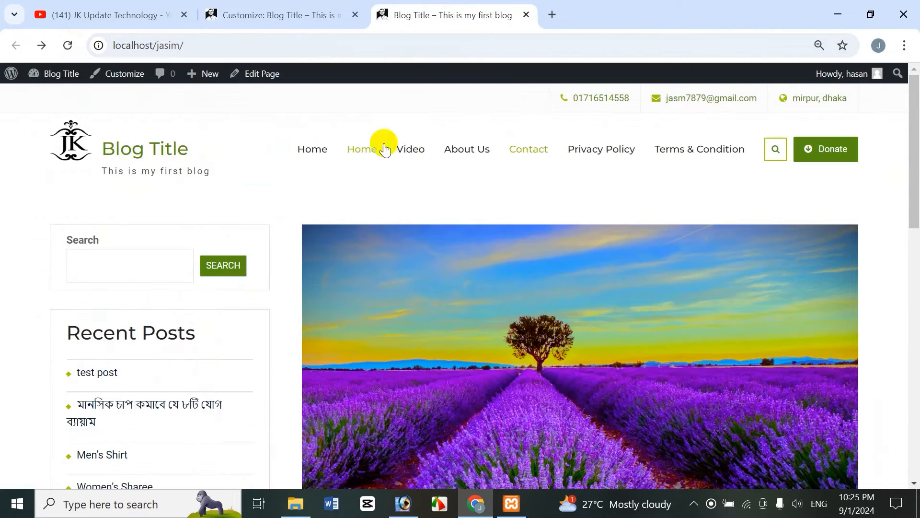
{"action": "left_click", "coordinate": [66, 46]}
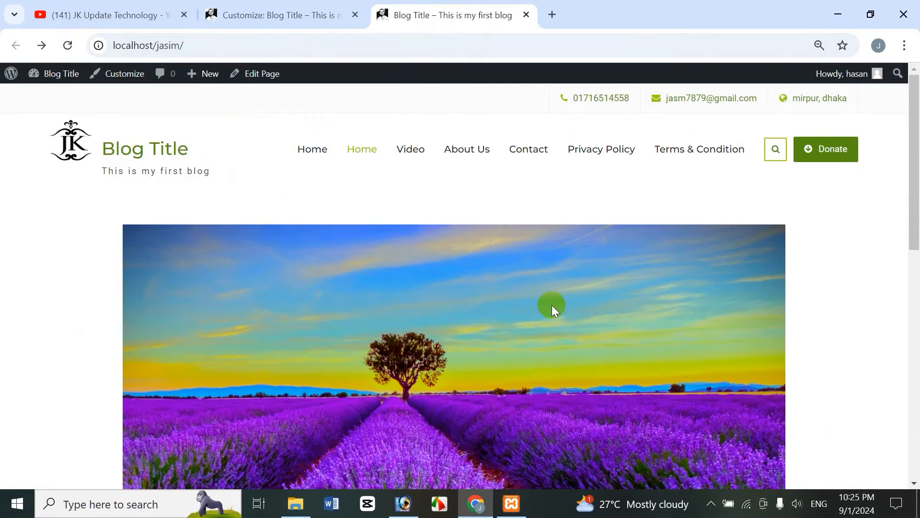
{"action": "mouse_move", "coordinate": [916, 214]}
{"action": "left_mouse_down"}
{"action": "mouse_move", "coordinate": [914, 380]}
{"action": "mouse_move", "coordinate": [916, 212]}
{"action": "mouse_move", "coordinate": [906, 201]}
{"action": "left_mouse_up"}
{"action": "left_click", "coordinate": [308, 16]}
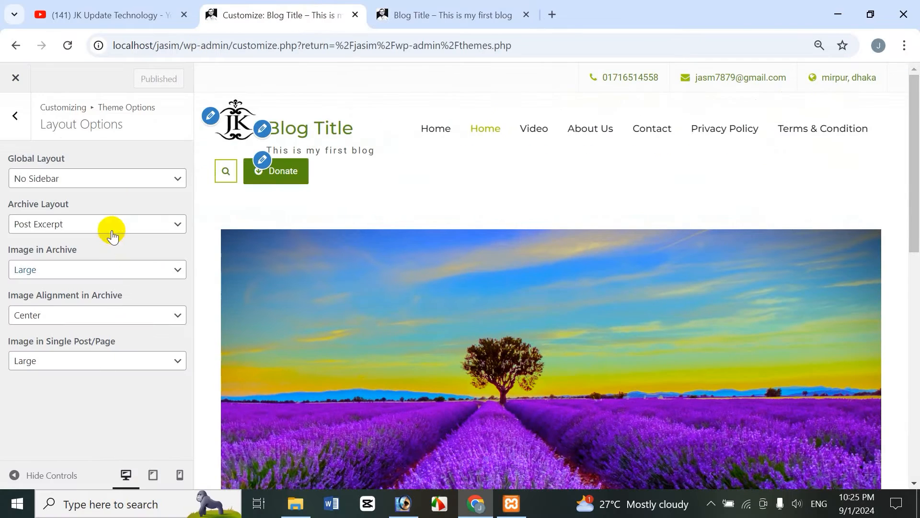
Set the Global Layout back to Content - Primary Sidebar and publish
{"action": "left_click", "coordinate": [87, 185]}
{"action": "left_click", "coordinate": [108, 220]}
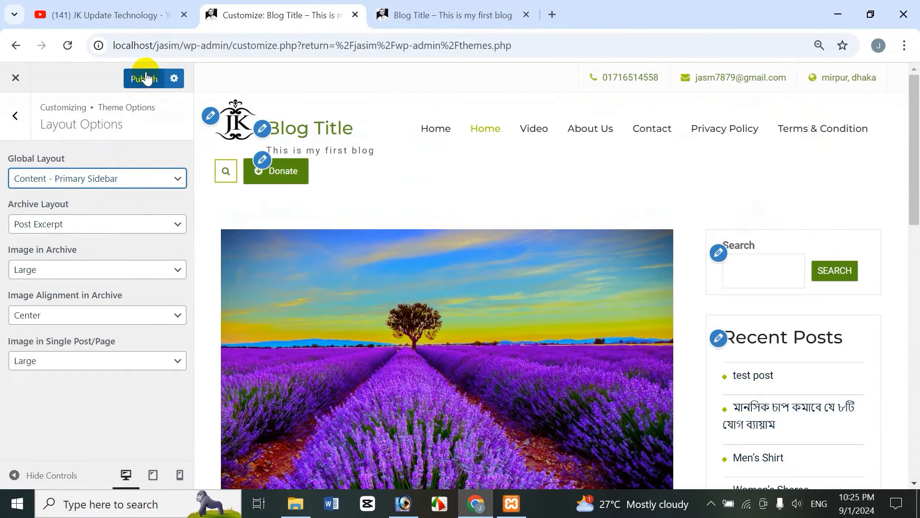
{"action": "left_click", "coordinate": [146, 78]}
Reload the front-end home page to check the restored sidebar layout
{"action": "left_click", "coordinate": [512, 7]}
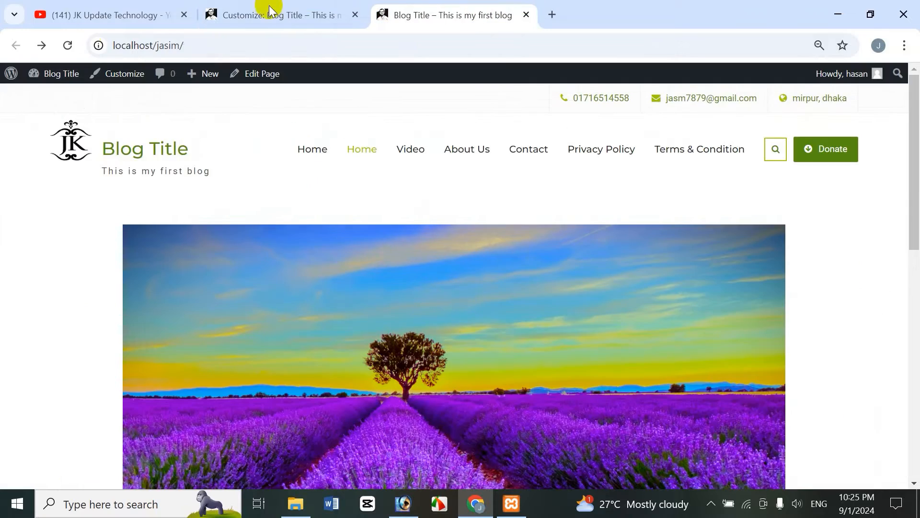
{"action": "left_click", "coordinate": [69, 46]}
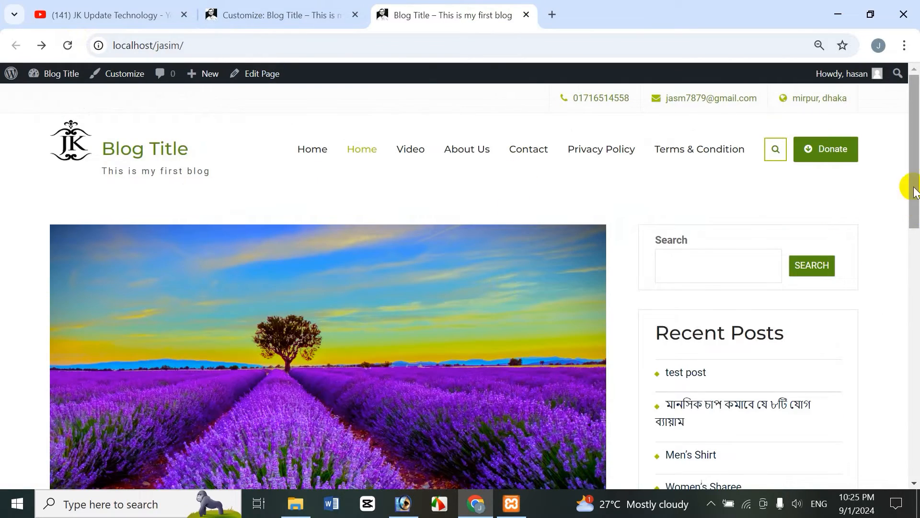
{"action": "left_click_drag", "start_coordinate": [911, 185], "coordinate": [913, 120]}
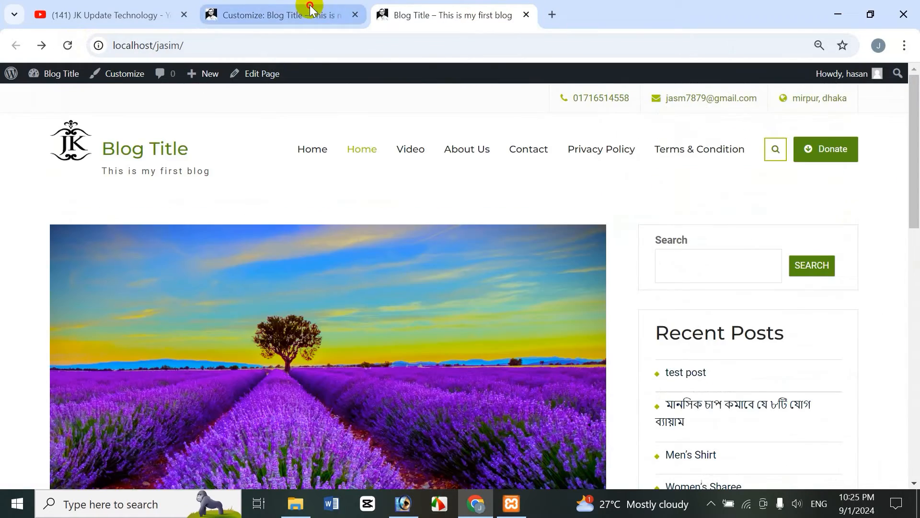
{"action": "left_click", "coordinate": [303, 6]}
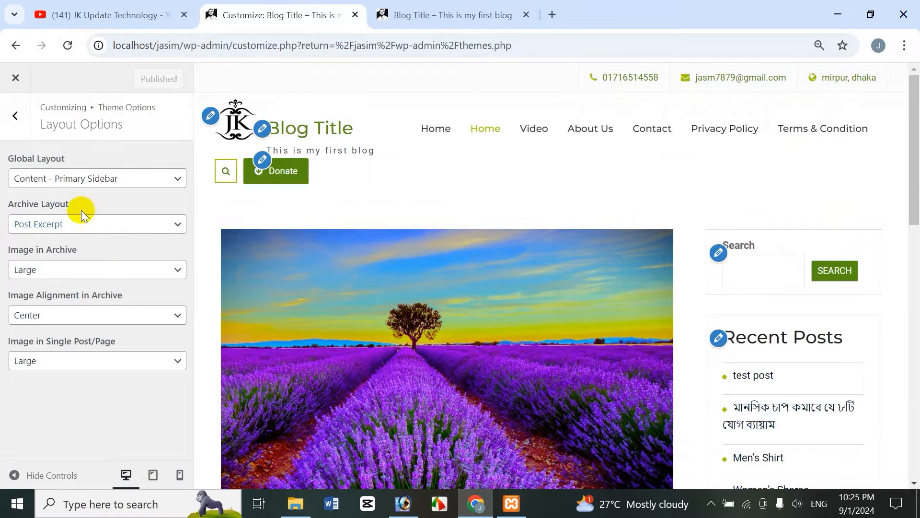
Scroll to the Archives widget and open the August 2024 archive page on the front end
{"action": "left_click_drag", "start_coordinate": [912, 177], "coordinate": [913, 380]}
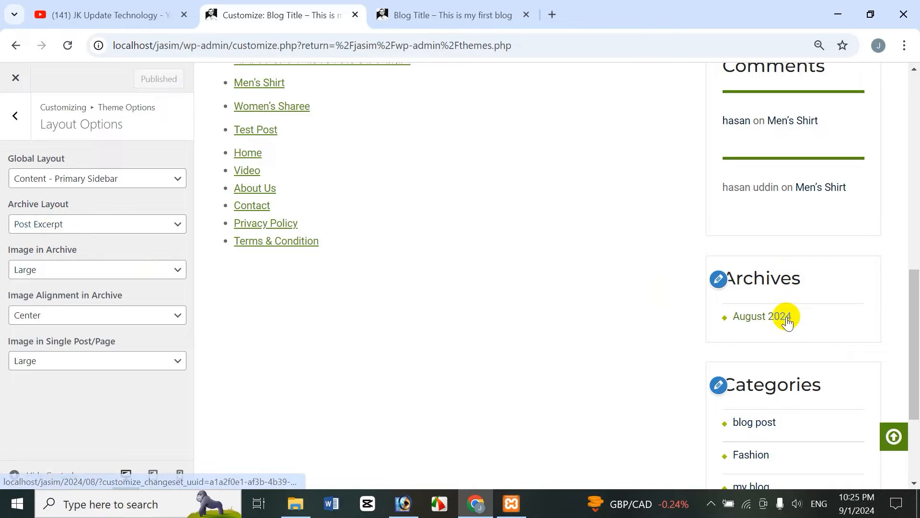
{"action": "left_click", "coordinate": [497, 18]}
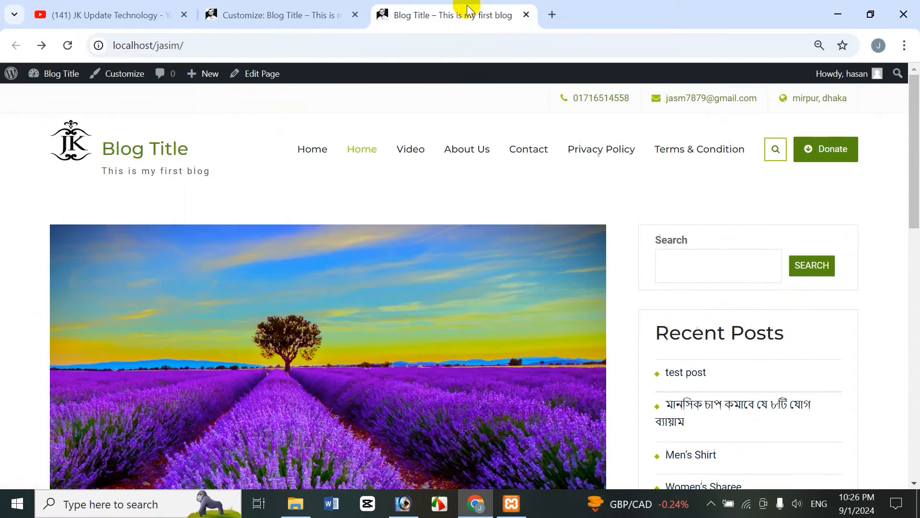
{"action": "left_click_drag", "start_coordinate": [912, 179], "coordinate": [898, 380]}
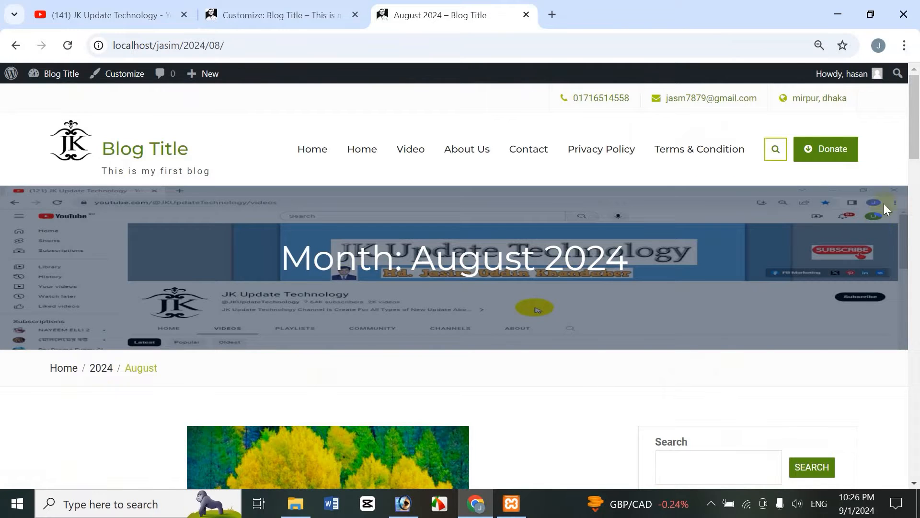
{"action": "mouse_move", "coordinate": [913, 139]}
{"action": "left_mouse_down"}
{"action": "mouse_move", "coordinate": [915, 293]}
{"action": "mouse_move", "coordinate": [914, 139]}
{"action": "left_mouse_up"}
{"action": "left_click", "coordinate": [256, 10]}
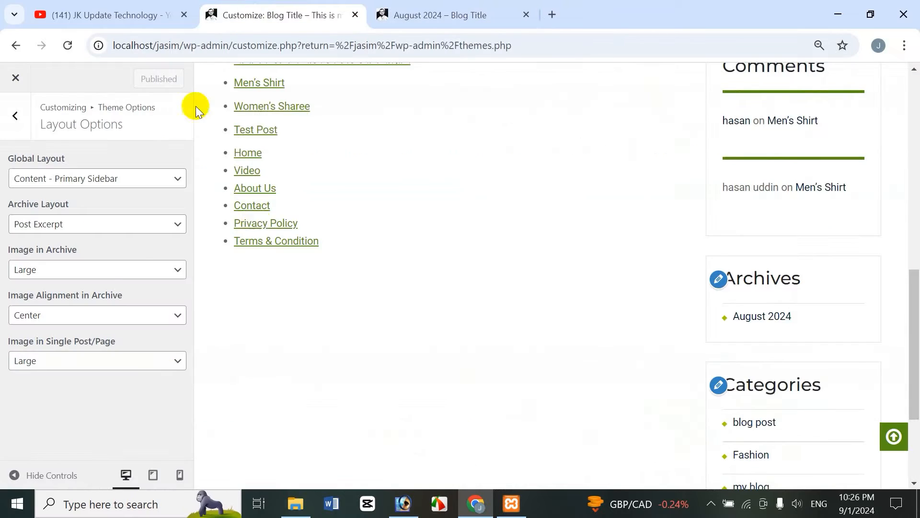
Set the Archive Layout to Full Post and publish the change
{"action": "left_click", "coordinate": [88, 230]}
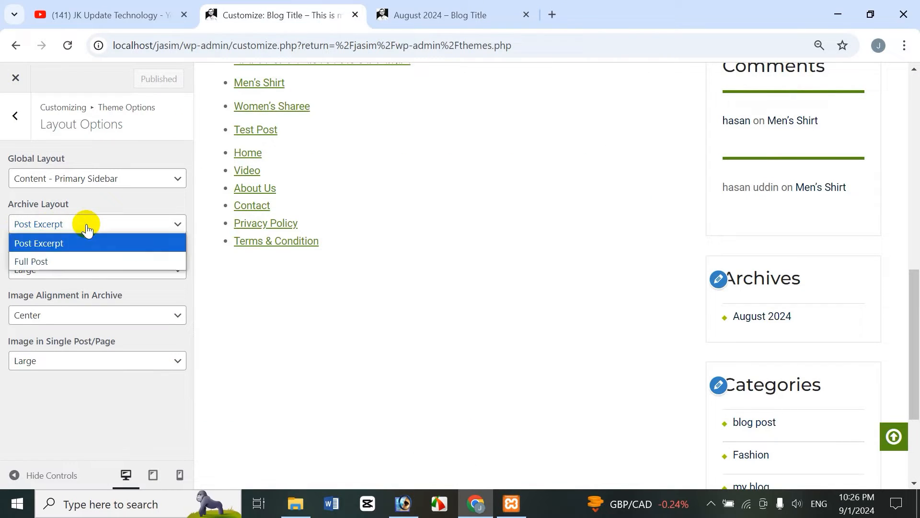
{"action": "left_click", "coordinate": [62, 262]}
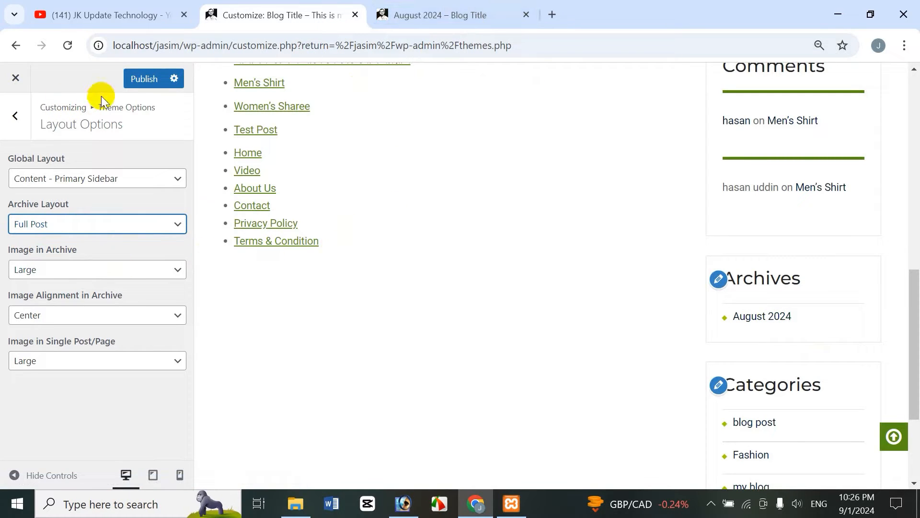
{"action": "left_click", "coordinate": [145, 80]}
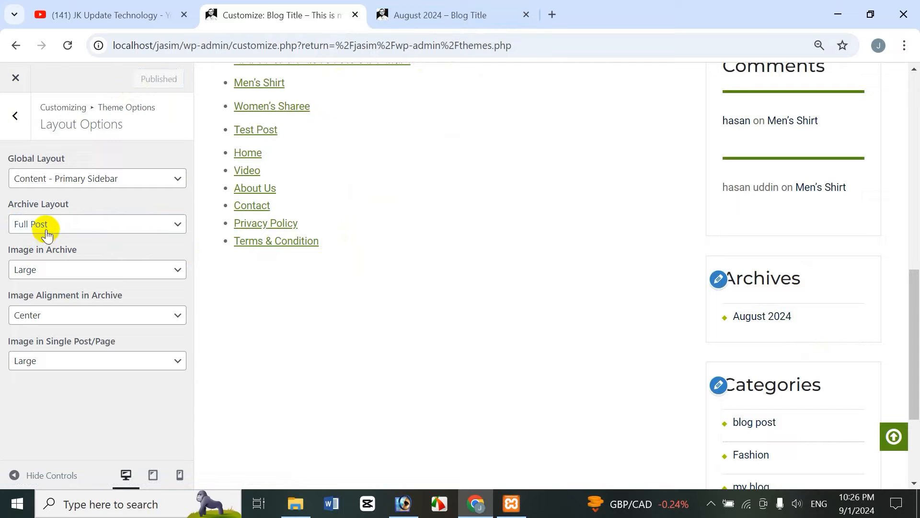
View the August 2024 archive page on the front end
{"action": "left_click", "coordinate": [407, 22]}
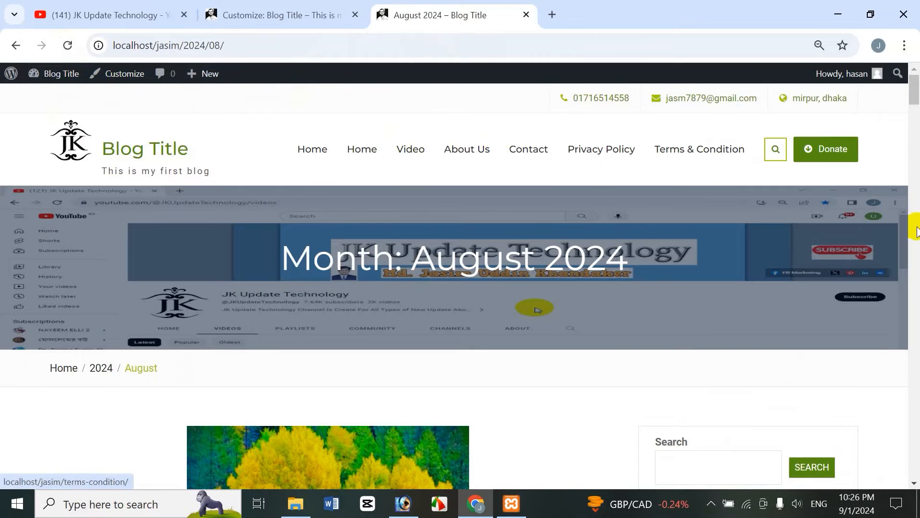
{"action": "mouse_move", "coordinate": [915, 95]}
{"action": "left_mouse_down"}
{"action": "mouse_move", "coordinate": [916, 169]}
{"action": "mouse_move", "coordinate": [883, 344]}
{"action": "mouse_move", "coordinate": [890, 479]}
{"action": "mouse_move", "coordinate": [918, 216]}
{"action": "mouse_move", "coordinate": [912, 95]}
{"action": "left_mouse_up"}
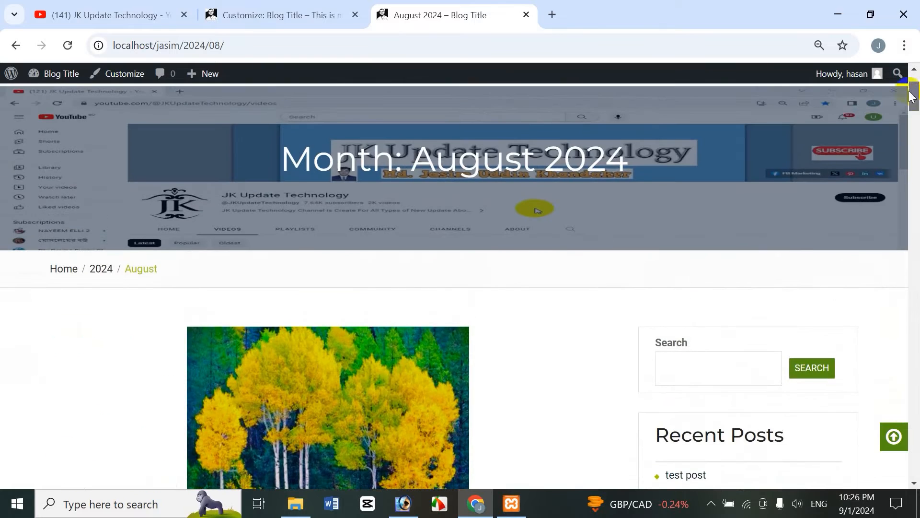
{"action": "left_click", "coordinate": [217, 11]}
Set the Archive Layout to Post Excerpt and publish the change
{"action": "left_click", "coordinate": [68, 230]}
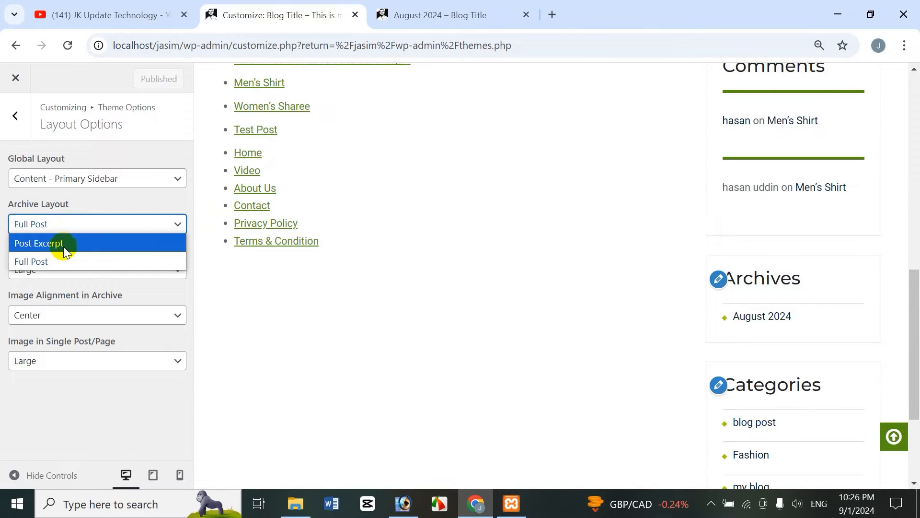
{"action": "left_click", "coordinate": [64, 242]}
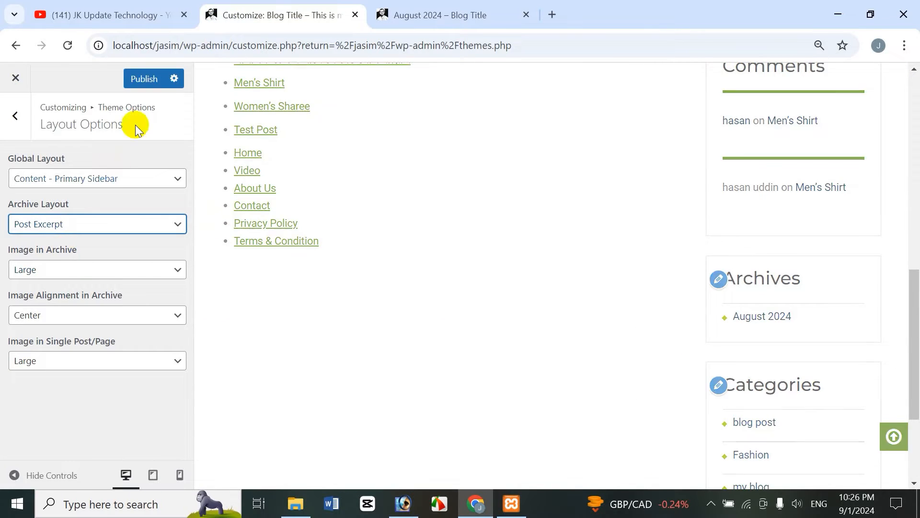
{"action": "left_click", "coordinate": [141, 79]}
Reload the August 2024 archive page and scroll through its post listings
{"action": "left_click", "coordinate": [447, 13]}
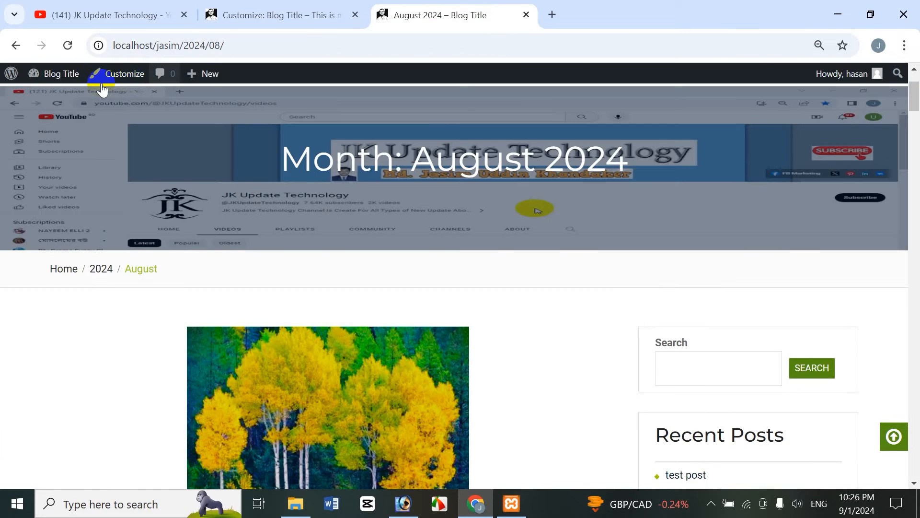
{"action": "left_click", "coordinate": [68, 45]}
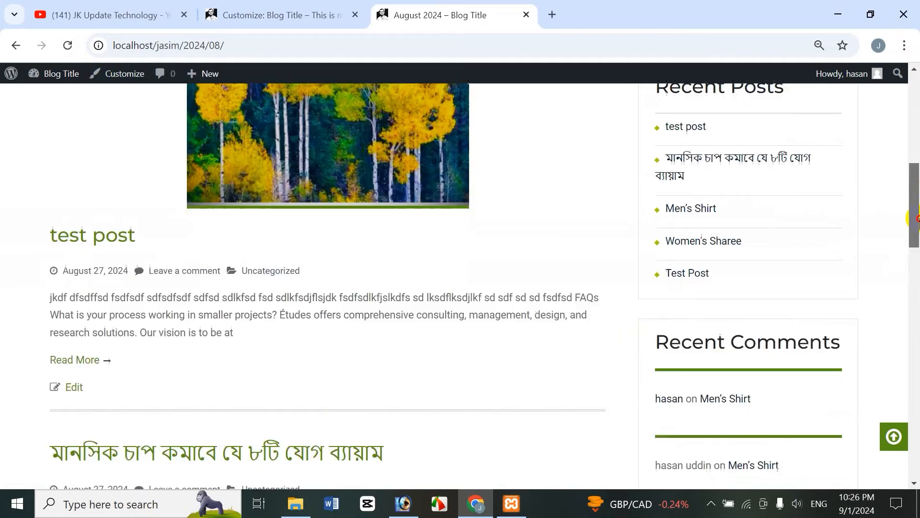
{"action": "left_click_drag", "start_coordinate": [916, 205], "coordinate": [878, 186]}
{"action": "left_click", "coordinate": [298, 12]}
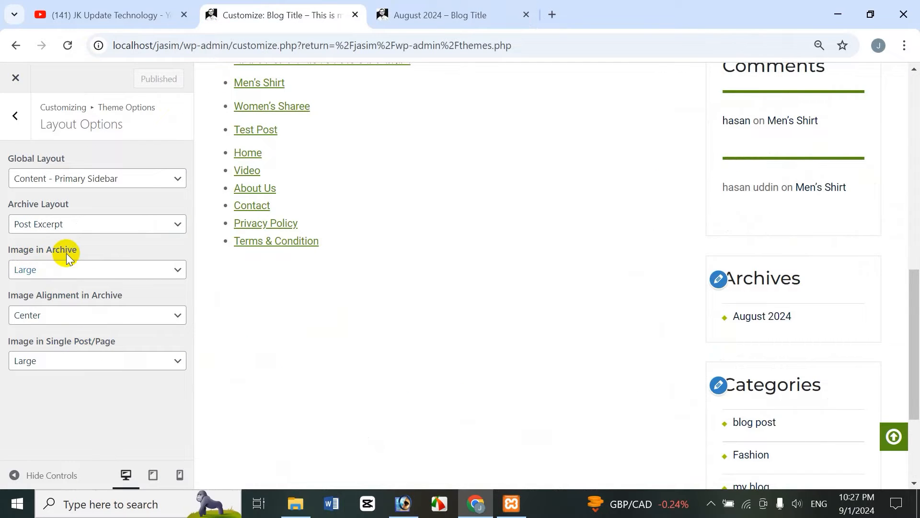
{"action": "left_click", "coordinate": [400, 13]}
{"action": "left_click_drag", "start_coordinate": [915, 188], "coordinate": [913, 307]}
Set Image in Archive to No Image and publish the change
{"action": "left_click", "coordinate": [237, 13]}
{"action": "left_click", "coordinate": [88, 265]}
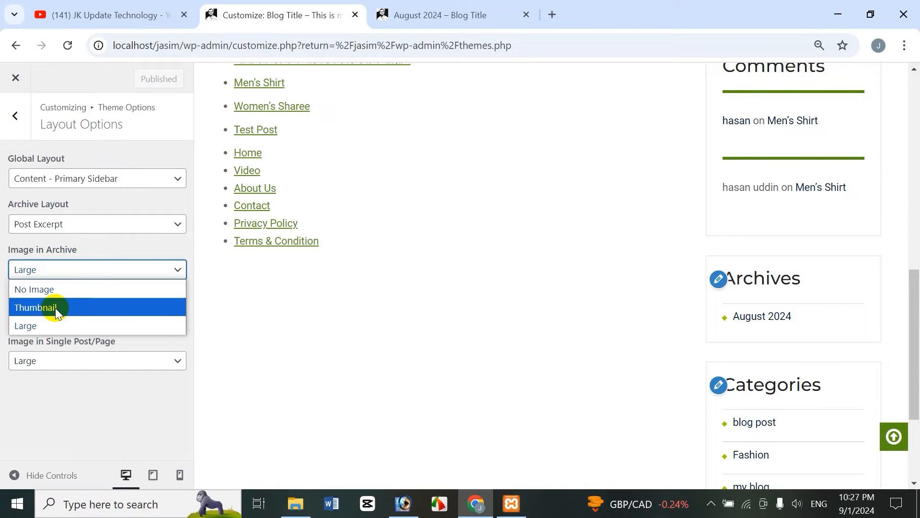
{"action": "left_click", "coordinate": [58, 291]}
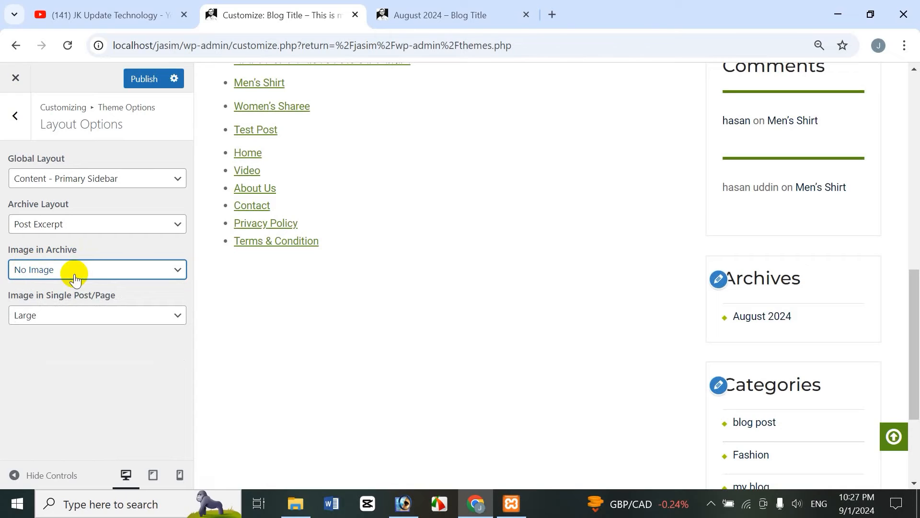
{"action": "left_click", "coordinate": [162, 84]}
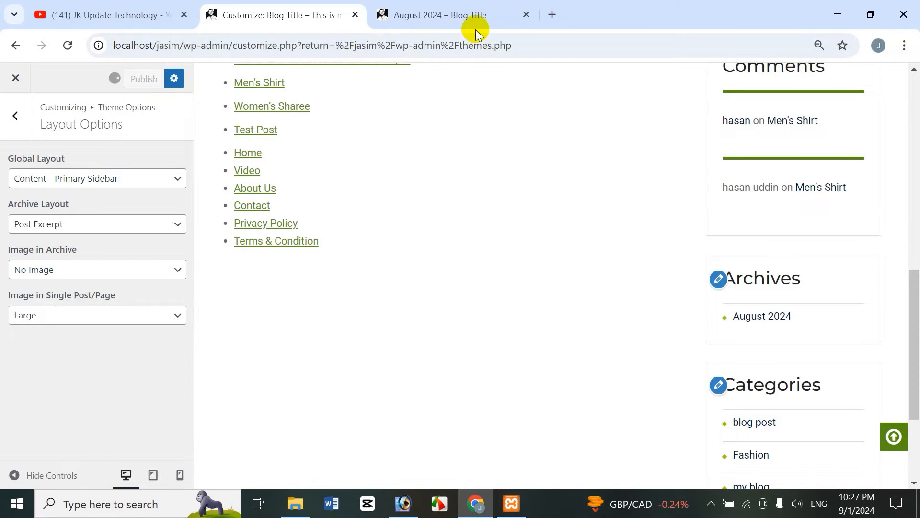
Reload the August 2024 archive page and scroll down to the post listings
{"action": "left_click", "coordinate": [461, 24]}
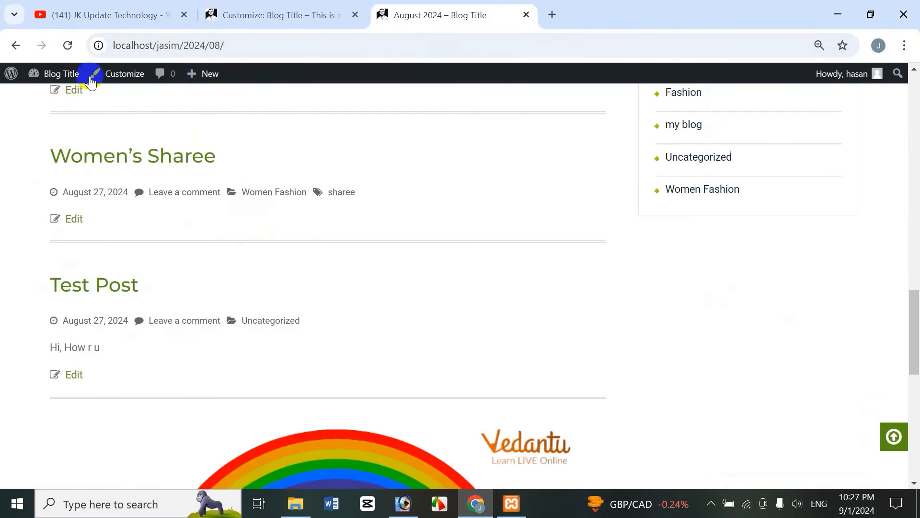
{"action": "left_click", "coordinate": [68, 45]}
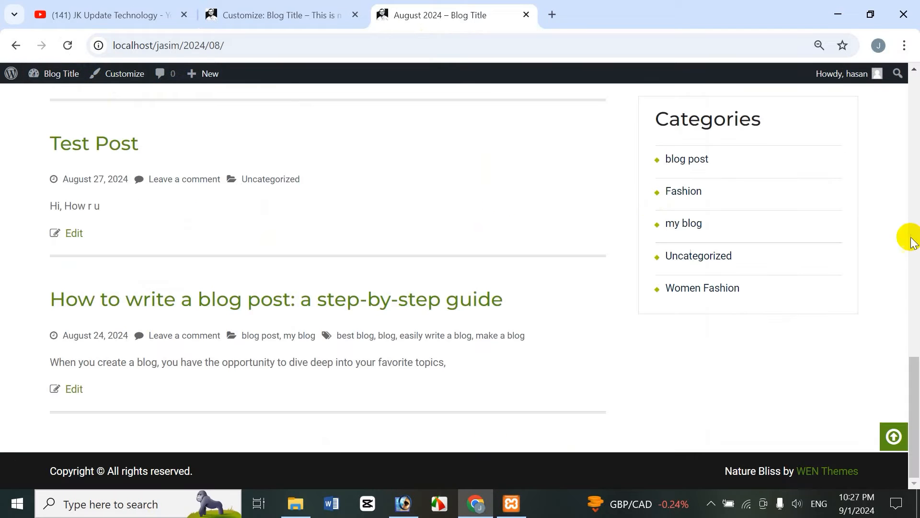
{"action": "left_click_drag", "start_coordinate": [916, 357], "coordinate": [897, 382]}
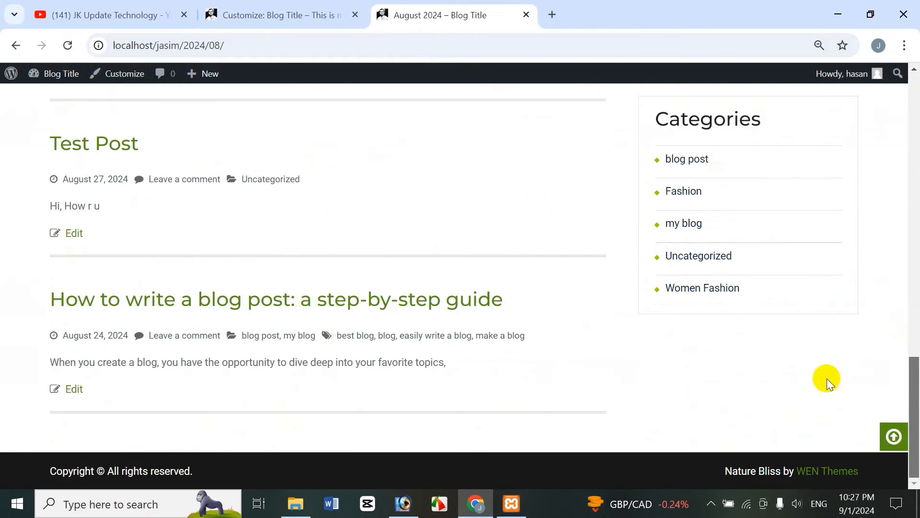
Set Image in Archive back to Large, publish, and check the reloaded archive page
{"action": "left_click", "coordinate": [290, 15]}
{"action": "left_click", "coordinate": [52, 268]}
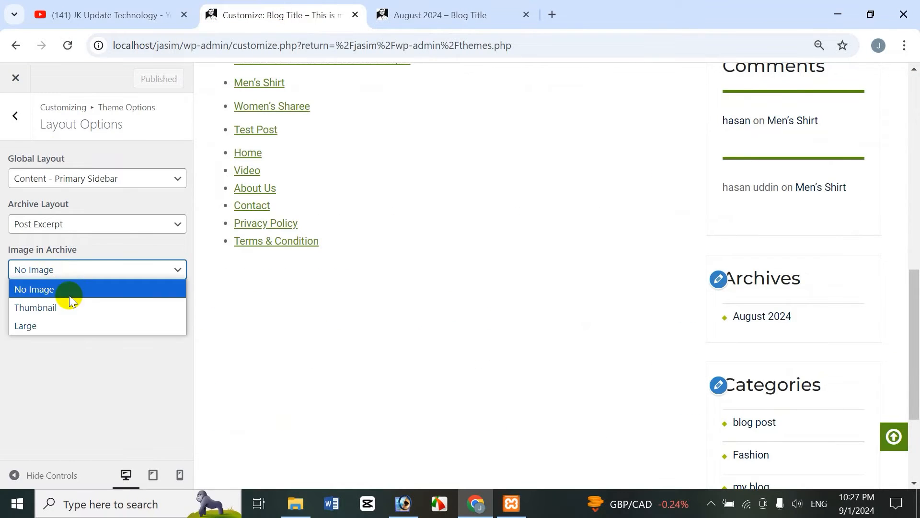
{"action": "left_click", "coordinate": [49, 326]}
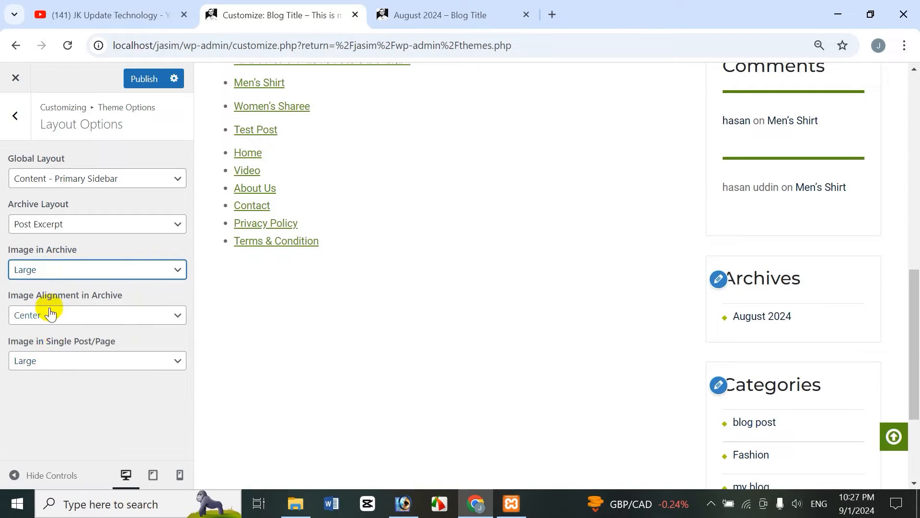
{"action": "left_click", "coordinate": [111, 322]}
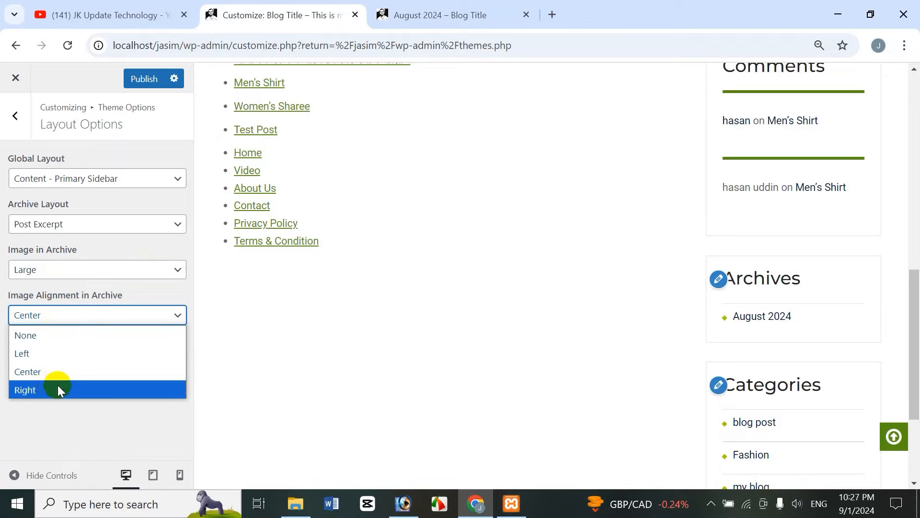
{"action": "left_click", "coordinate": [407, 24]}
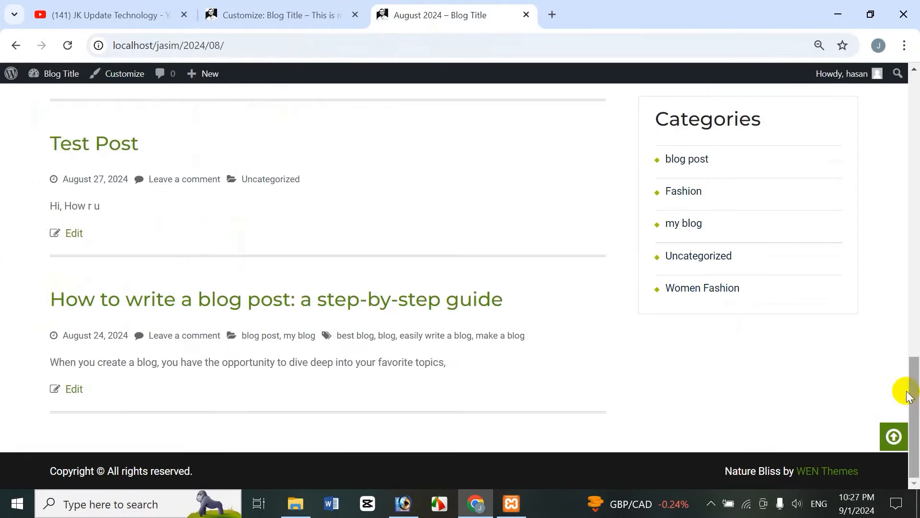
{"action": "left_click", "coordinate": [70, 46]}
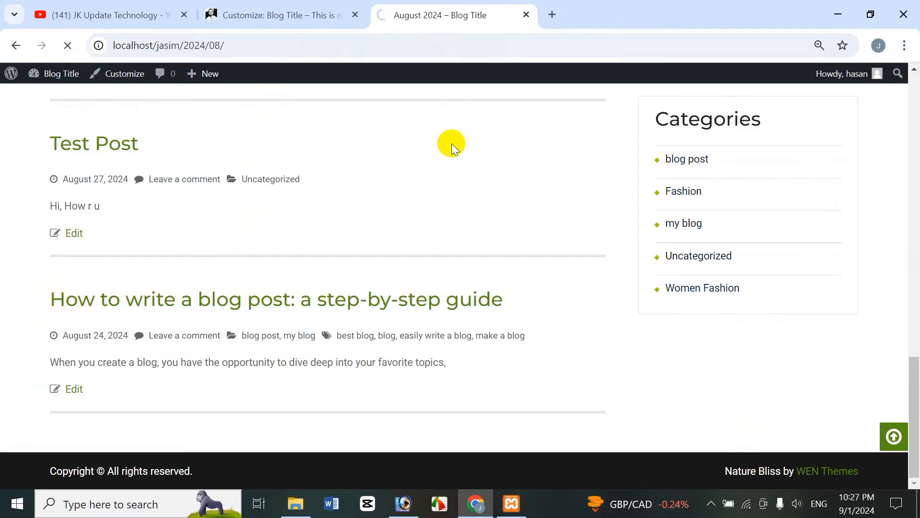
{"action": "left_click", "coordinate": [240, 16]}
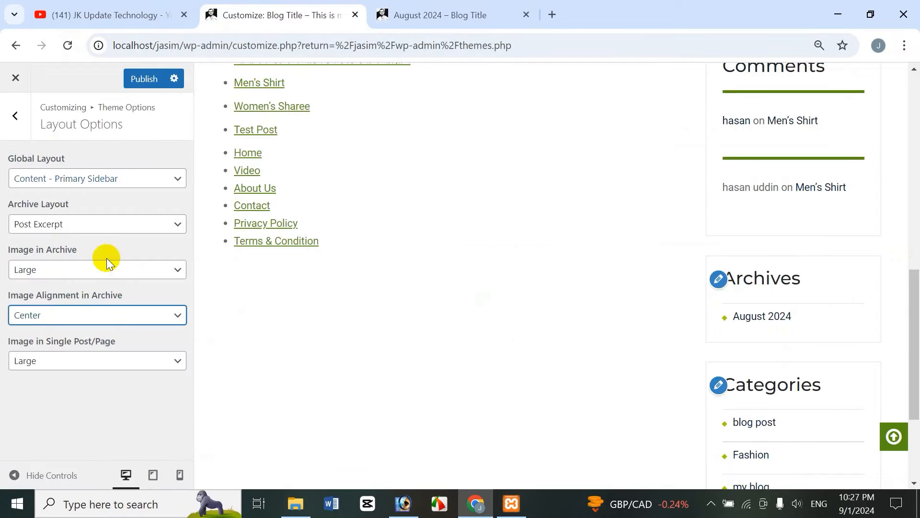
{"action": "left_click", "coordinate": [139, 78]}
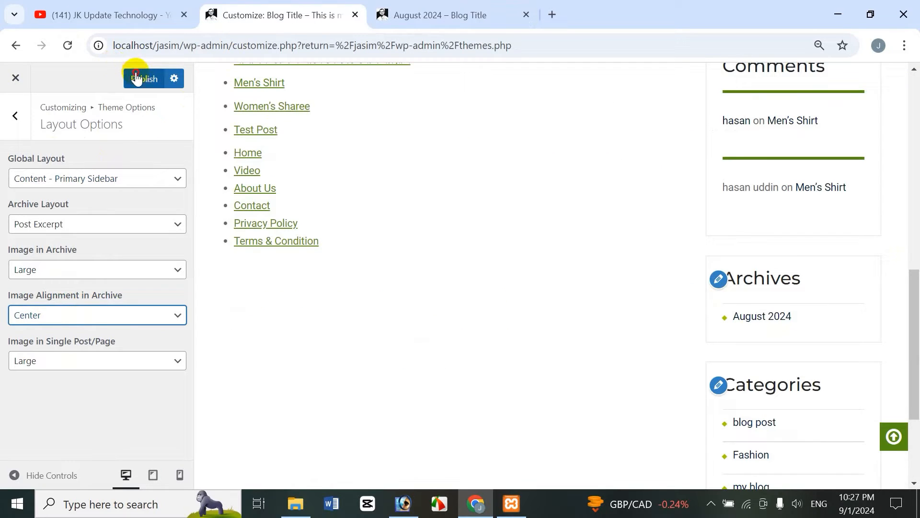
{"action": "left_click", "coordinate": [427, 14]}
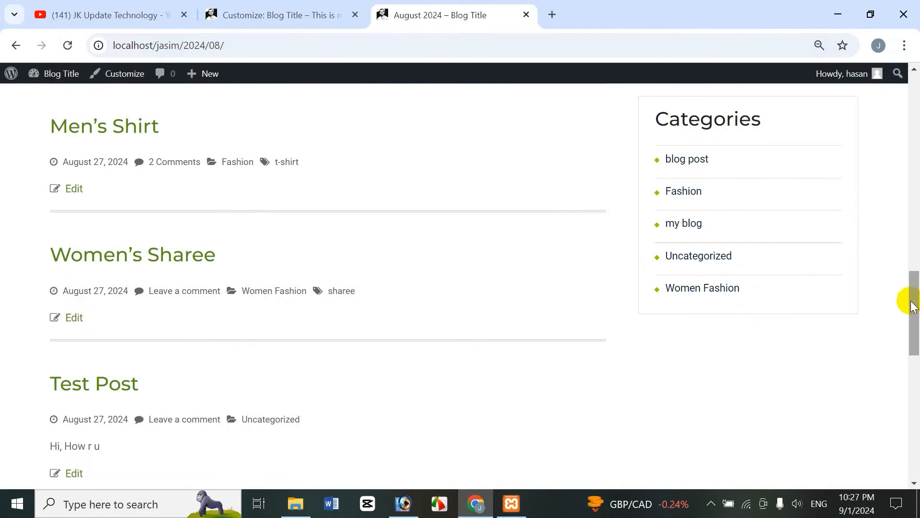
{"action": "left_click_drag", "start_coordinate": [914, 305], "coordinate": [618, 368]}
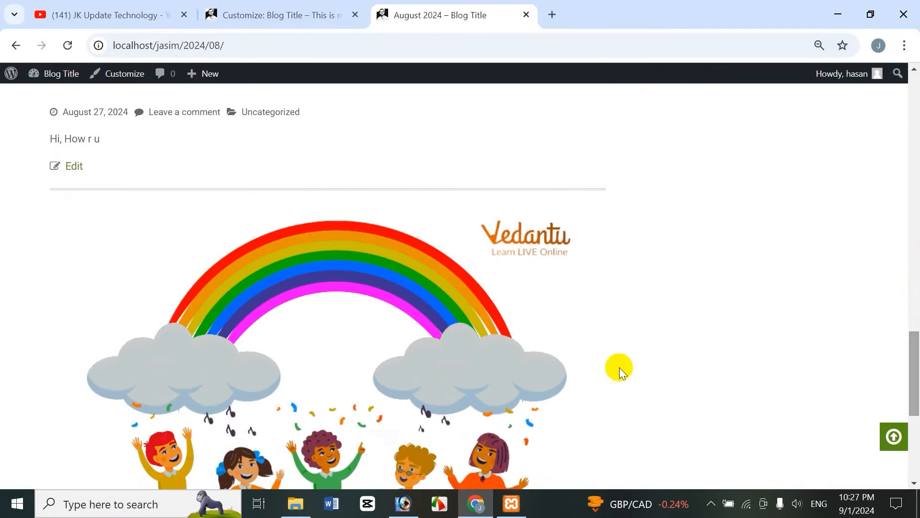
Set Image Alignment in Archive to Right, publish, and reload the archive page
{"action": "left_click", "coordinate": [319, 12]}
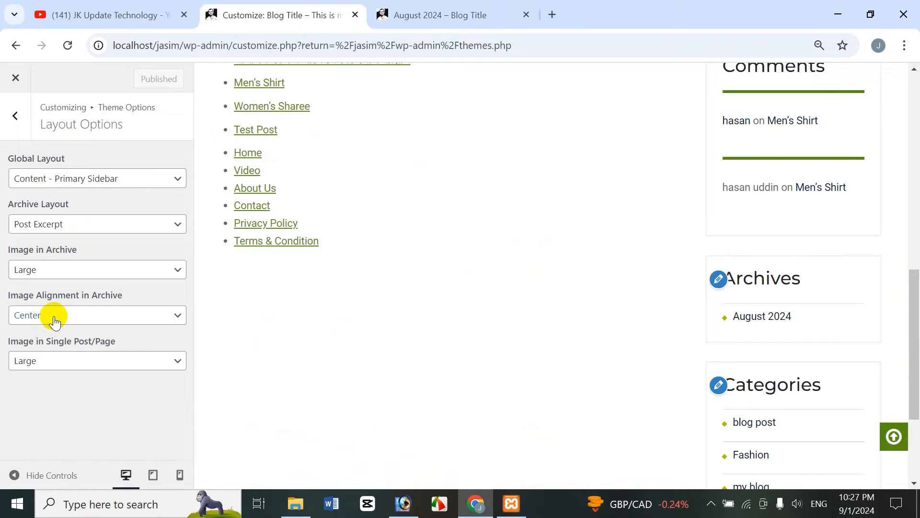
{"action": "left_click", "coordinate": [54, 317]}
{"action": "left_click", "coordinate": [53, 387]}
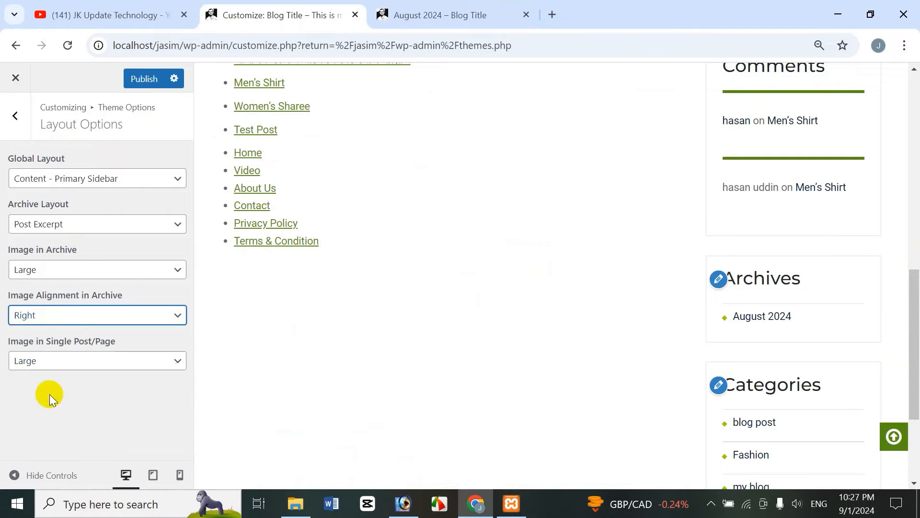
{"action": "left_click", "coordinate": [131, 83]}
{"action": "left_click", "coordinate": [476, 11]}
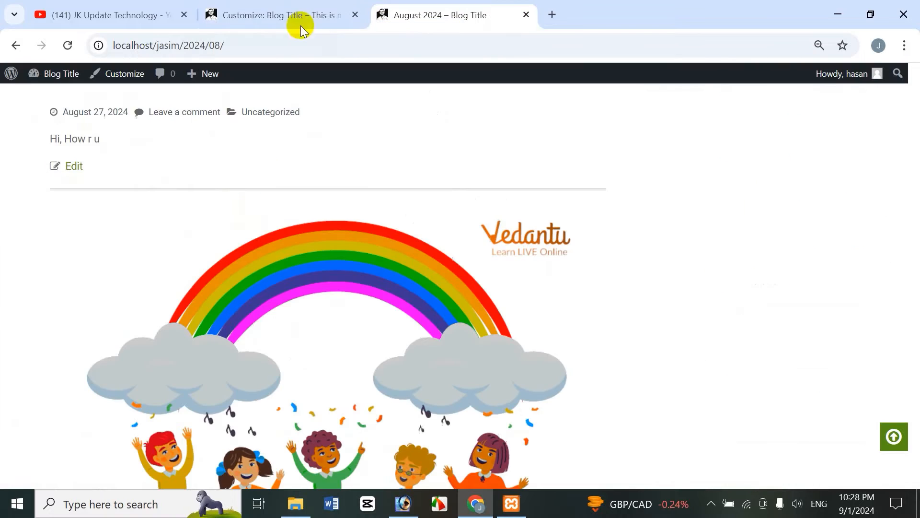
{"action": "left_click", "coordinate": [68, 45]}
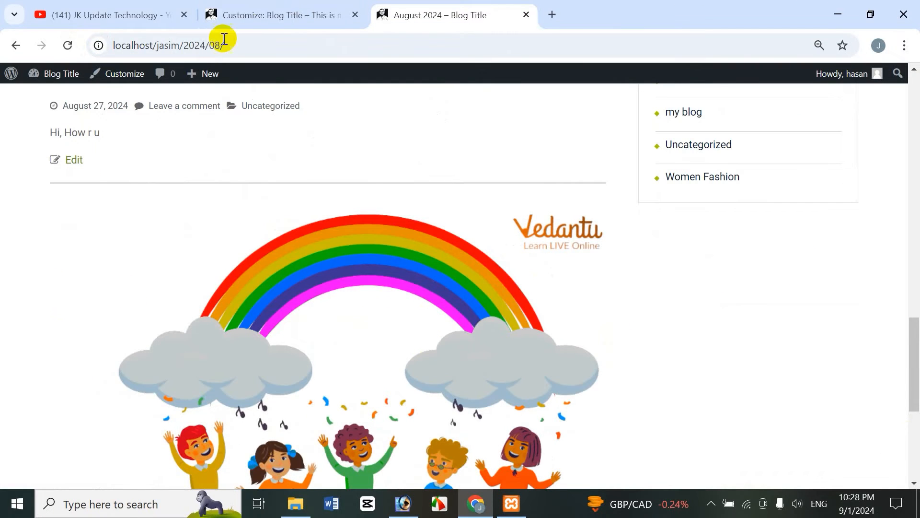
Set Image Alignment in Archive back to Center and keep Image in Single Post/Page at Large
{"action": "left_click", "coordinate": [271, 16]}
{"action": "left_click", "coordinate": [53, 314]}
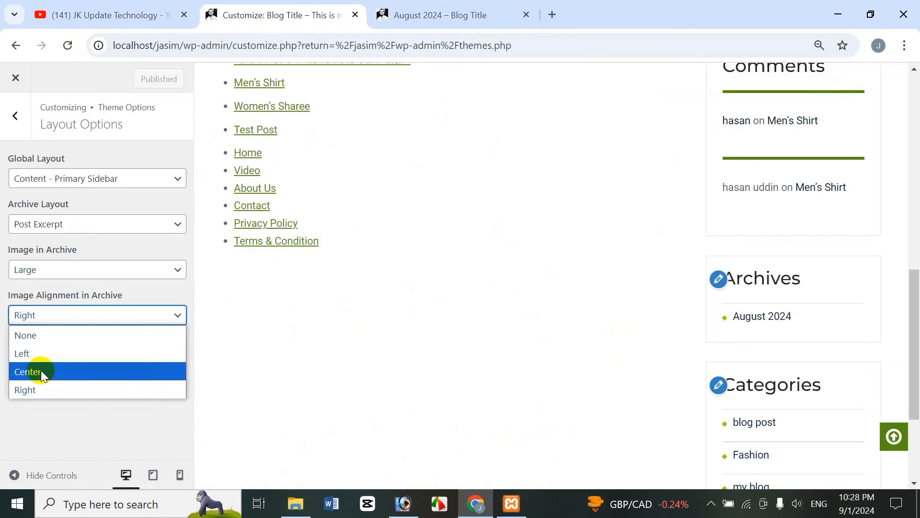
{"action": "left_click", "coordinate": [41, 370]}
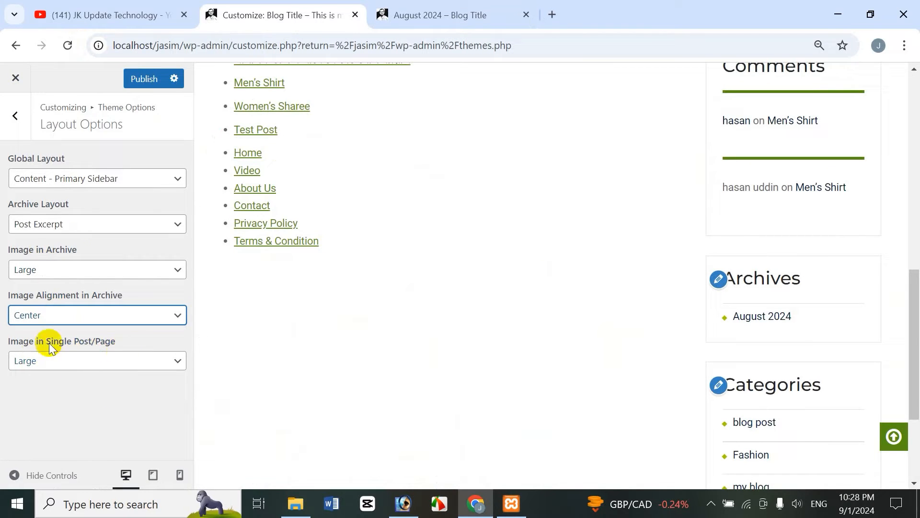
{"action": "left_click", "coordinate": [67, 359]}
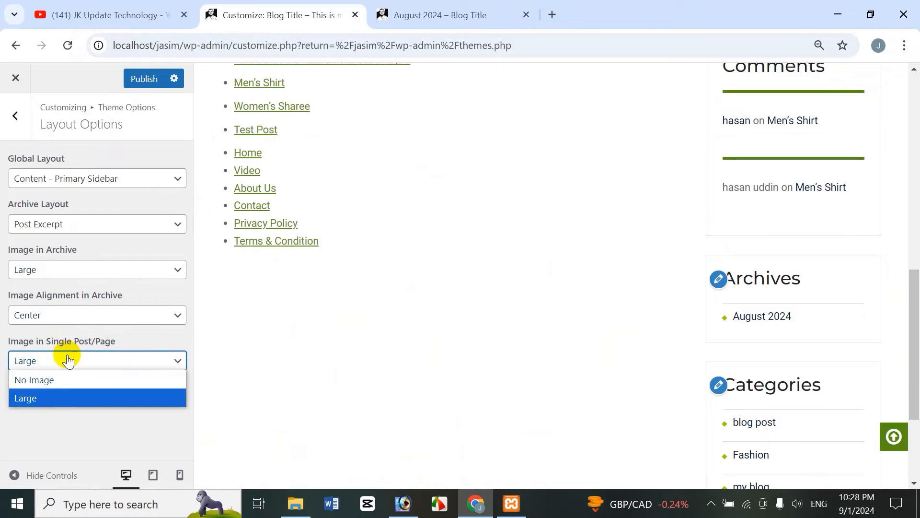
{"action": "left_click", "coordinate": [57, 399]}
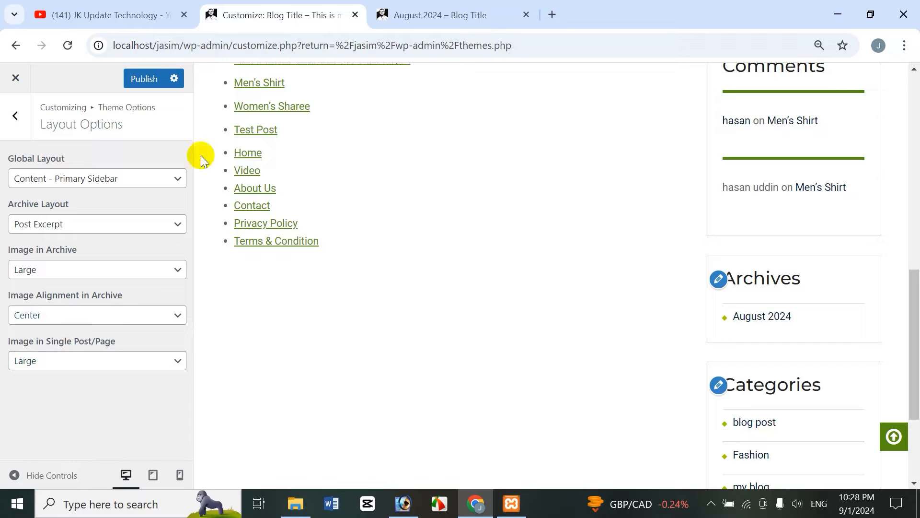
{"action": "left_click", "coordinate": [455, 15]}
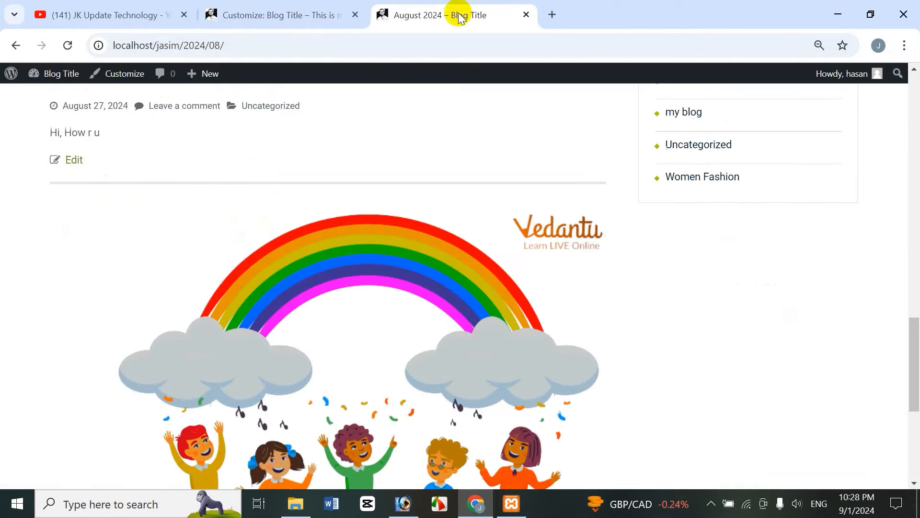
{"action": "left_click_drag", "start_coordinate": [912, 374], "coordinate": [895, 148]}
{"action": "left_click", "coordinate": [263, 16]}
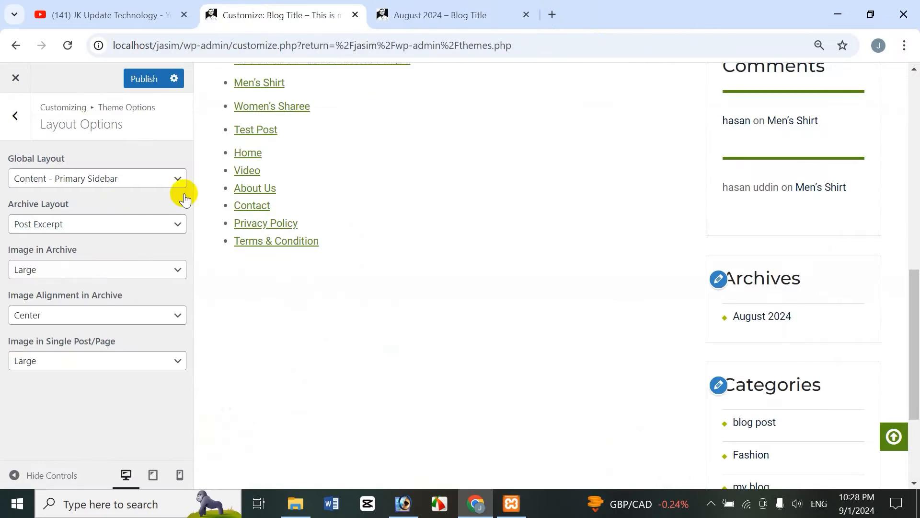
Open the Home Page Options section and uncheck Show Home Content
{"action": "left_click", "coordinate": [15, 119]}
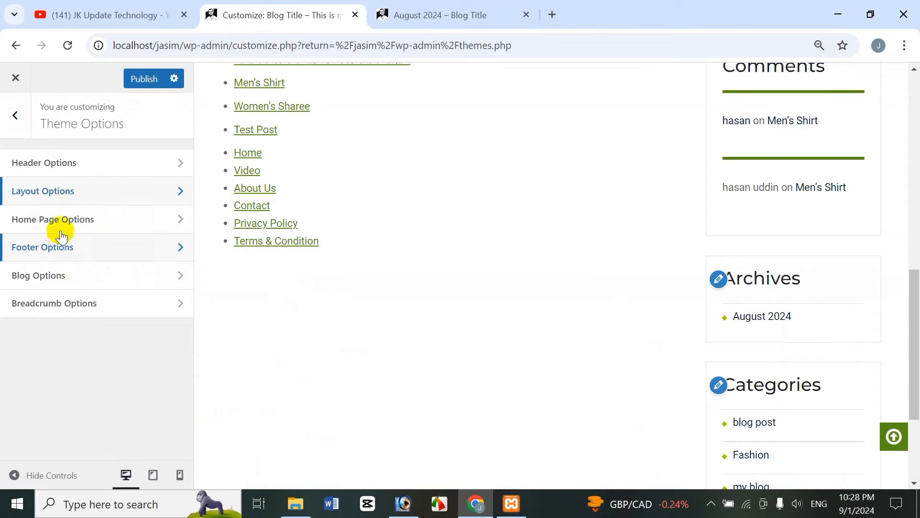
{"action": "left_click", "coordinate": [81, 221]}
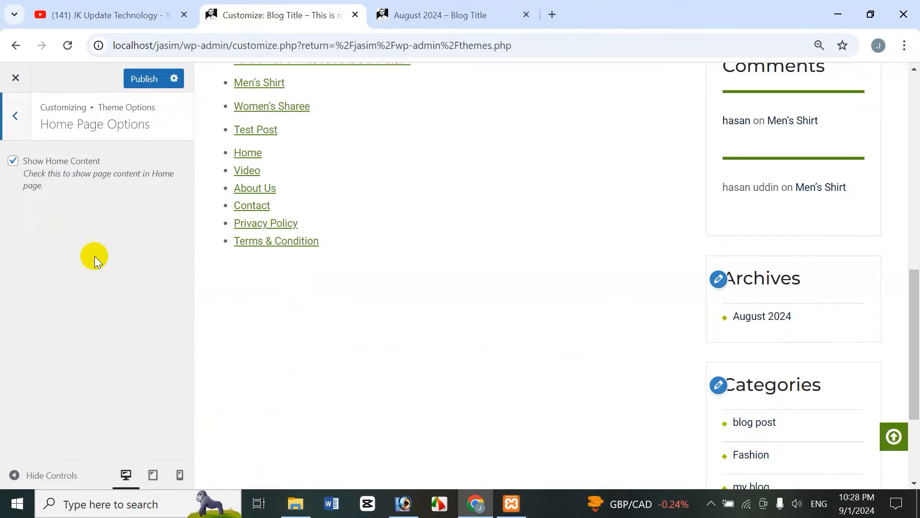
{"action": "left_click_drag", "start_coordinate": [916, 312], "coordinate": [915, 119]}
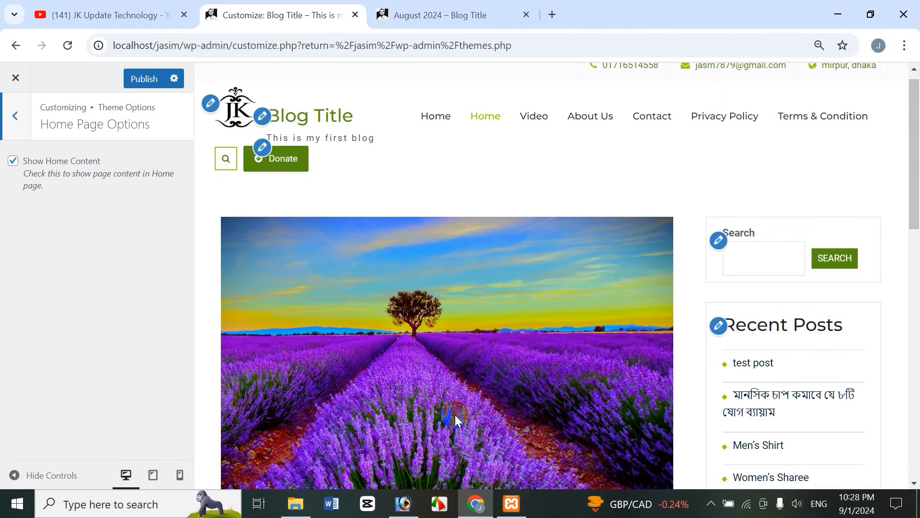
{"action": "left_click", "coordinate": [12, 162]}
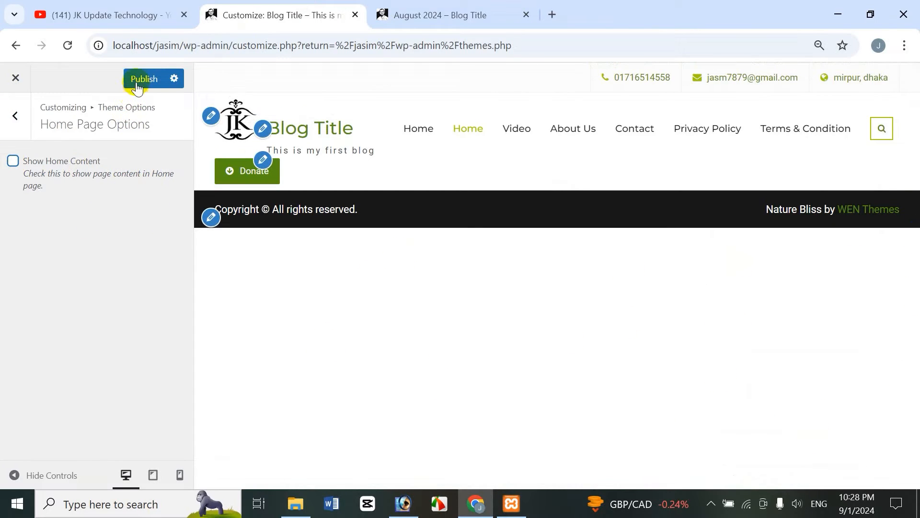
Reload the archive page tab to check the published change, then close that tab
{"action": "left_click", "coordinate": [453, 17]}
{"action": "left_click", "coordinate": [68, 46]}
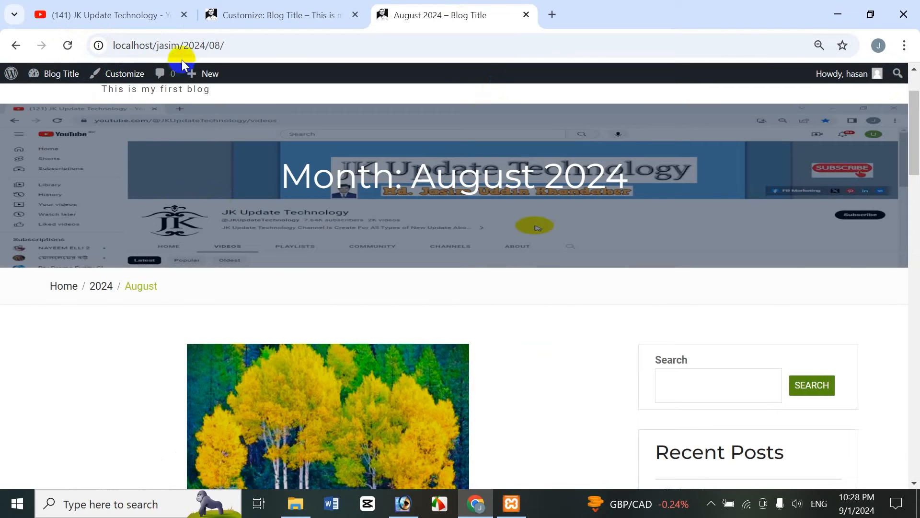
{"action": "left_click", "coordinate": [526, 15]}
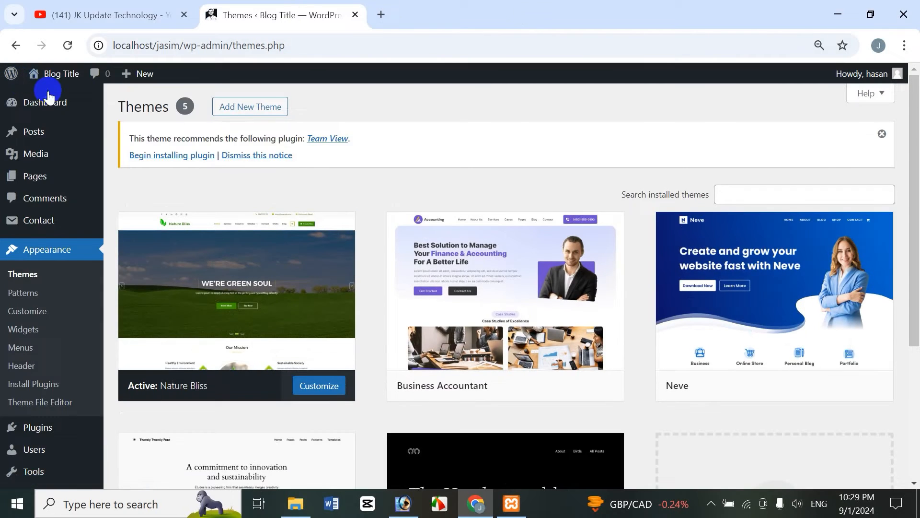
Open the site's front page in a new tab from the admin bar's Visit Site link and view it
{"action": "mouse_move", "coordinate": [54, 80]}
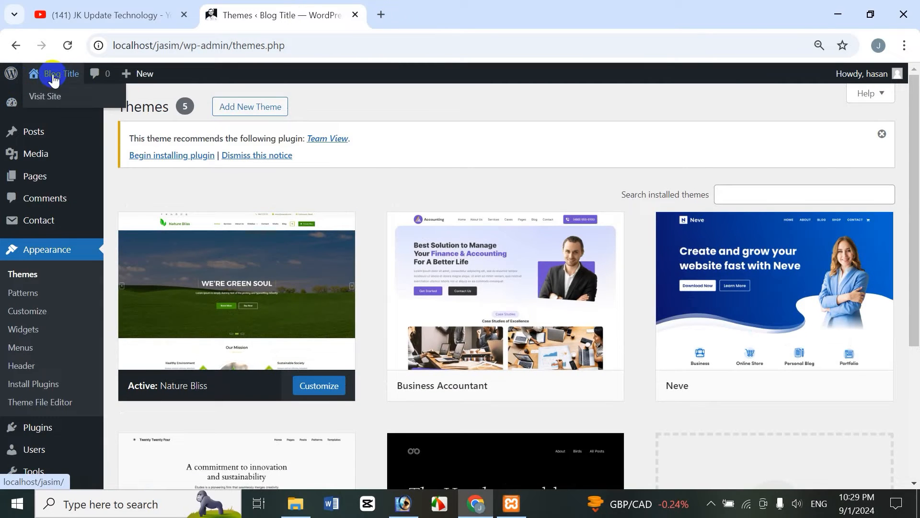
{"action": "right_click", "coordinate": [55, 100]}
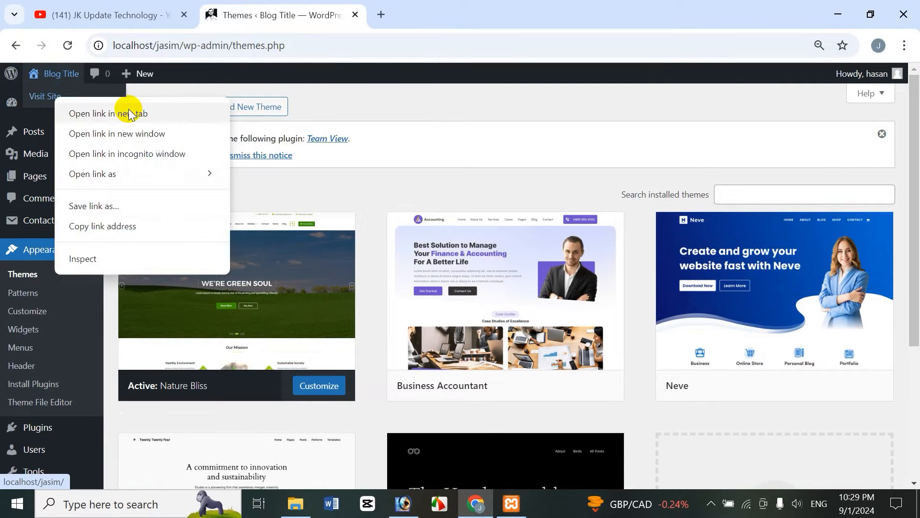
{"action": "left_click", "coordinate": [127, 113]}
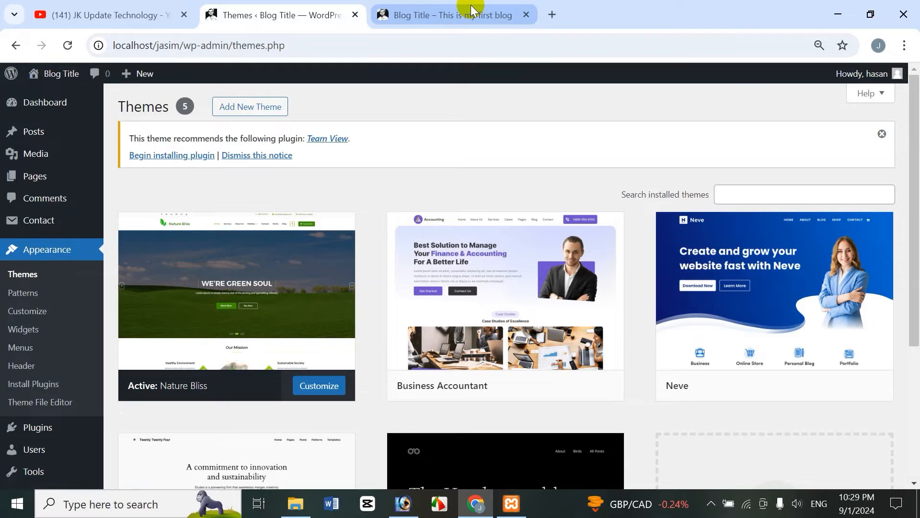
{"action": "left_click", "coordinate": [472, 8]}
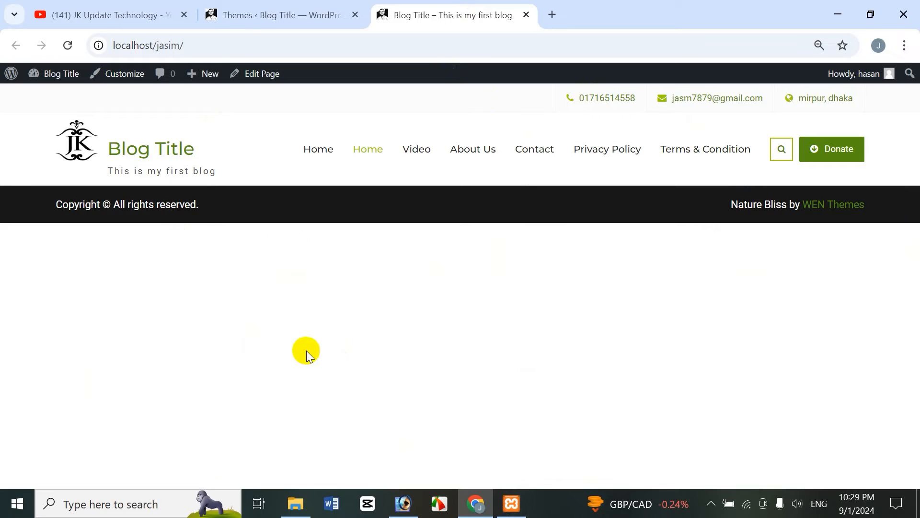
In Theme Options' Home Page Options, check Show Home Content again and reload the front page tab
{"action": "left_click", "coordinate": [285, 9]}
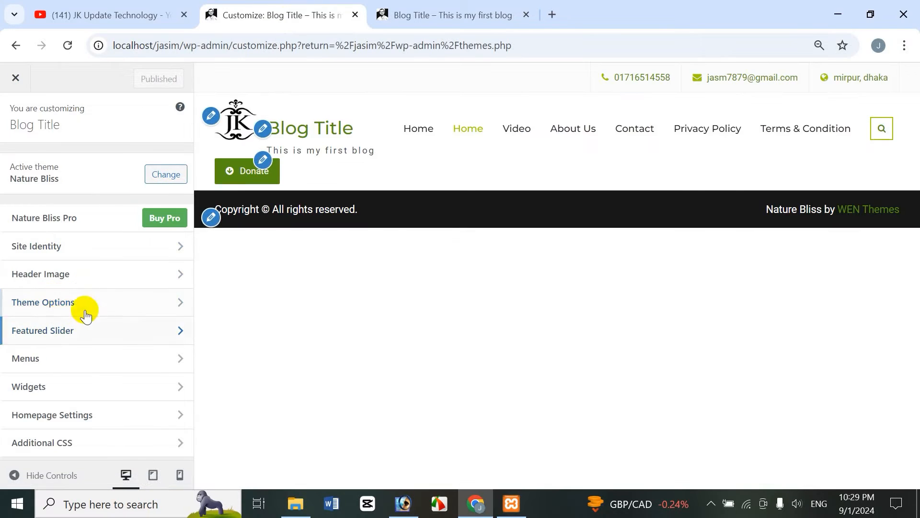
{"action": "left_click", "coordinate": [64, 312]}
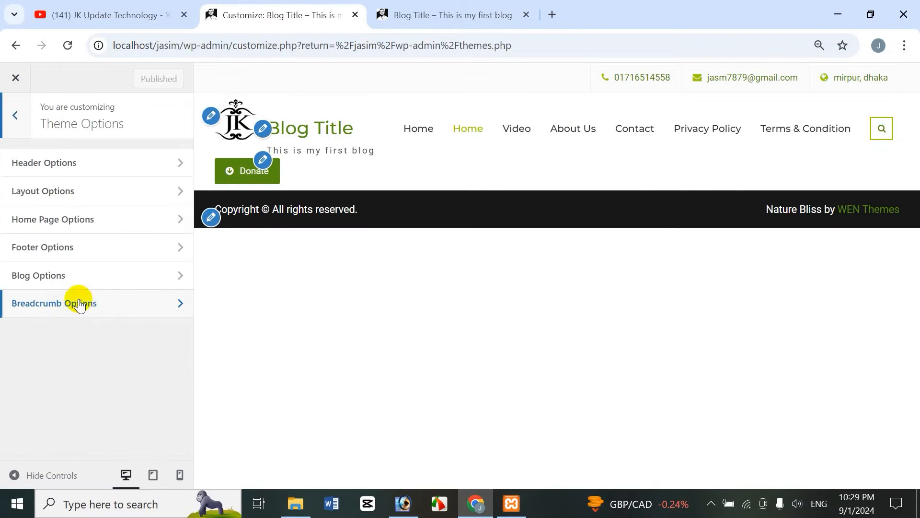
{"action": "left_click", "coordinate": [51, 225]}
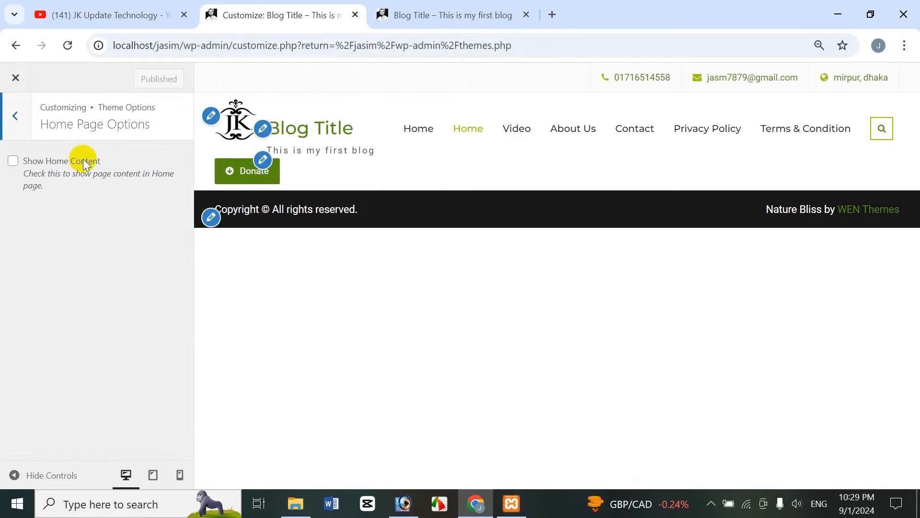
{"action": "left_click", "coordinate": [13, 161]}
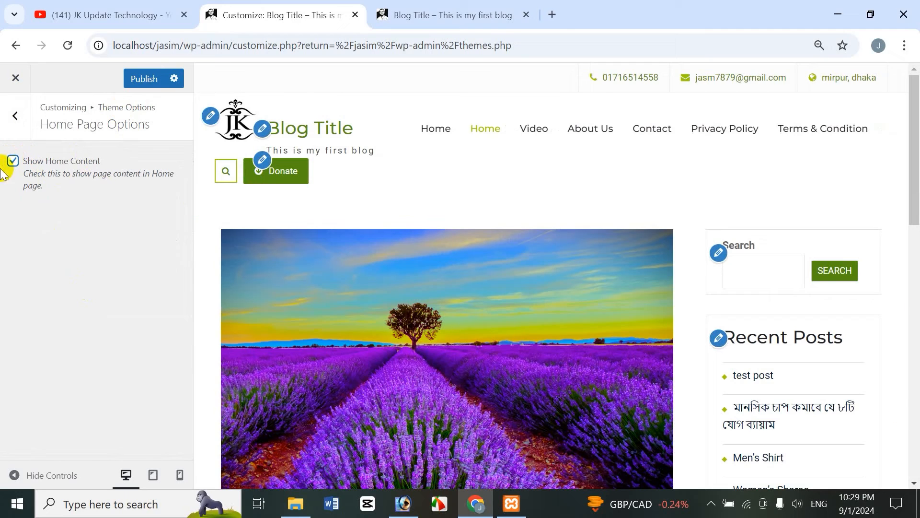
{"action": "left_click", "coordinate": [446, 11]}
{"action": "left_click", "coordinate": [66, 48]}
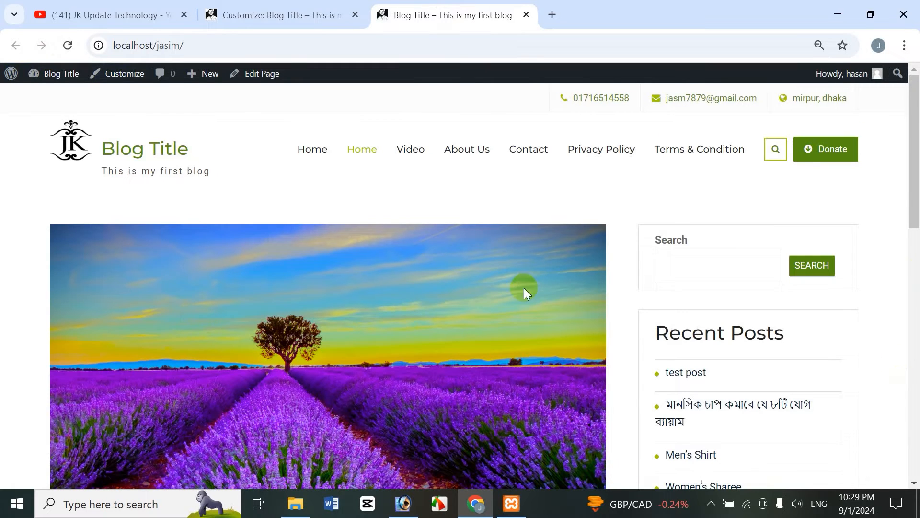
Open Footer Options in Theme Options and enable Show Social Icons
{"action": "left_click", "coordinate": [242, 14]}
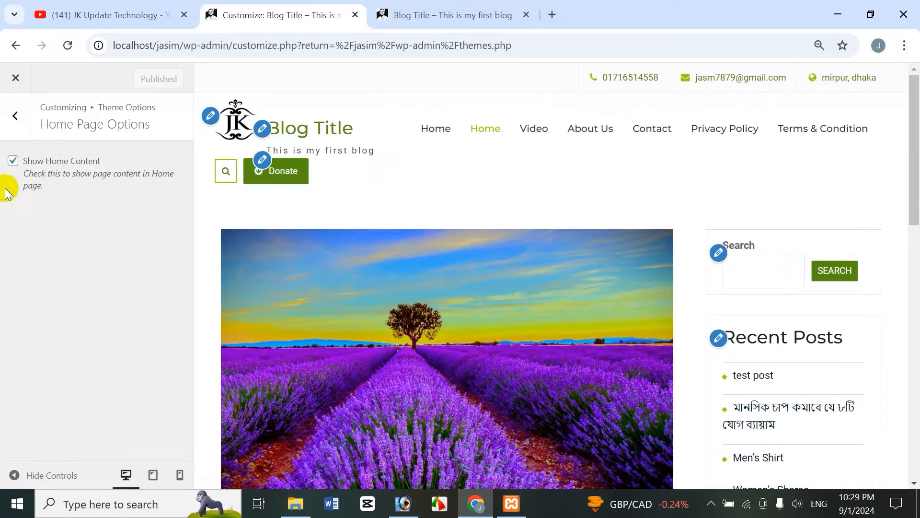
{"action": "left_click", "coordinate": [18, 119]}
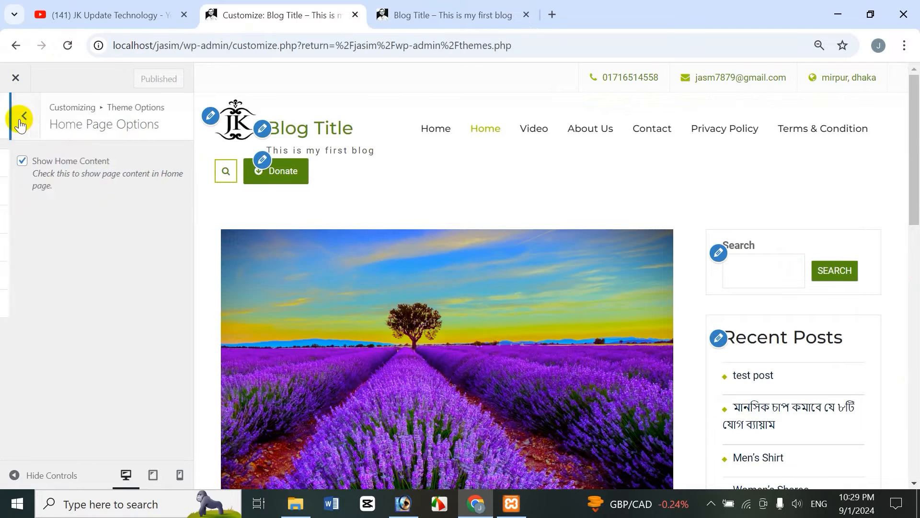
{"action": "left_click", "coordinate": [65, 254]}
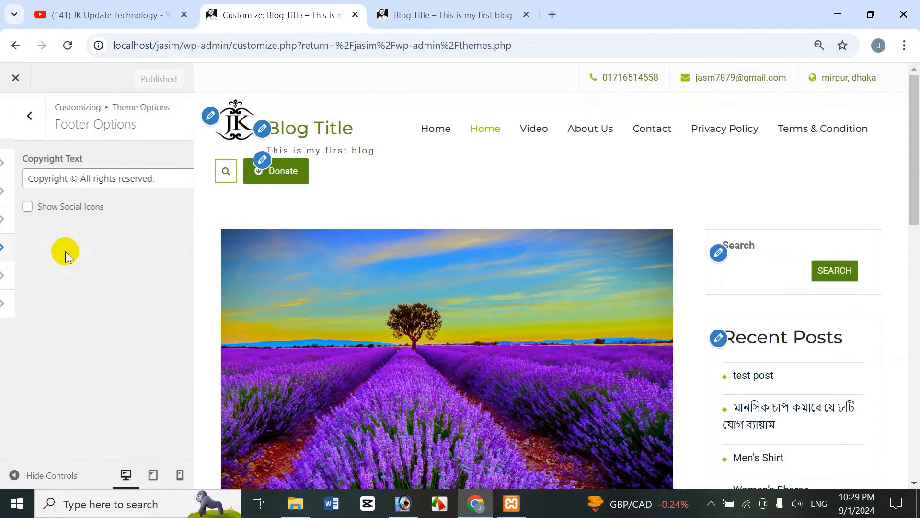
{"action": "left_click_drag", "start_coordinate": [916, 218], "coordinate": [915, 474]}
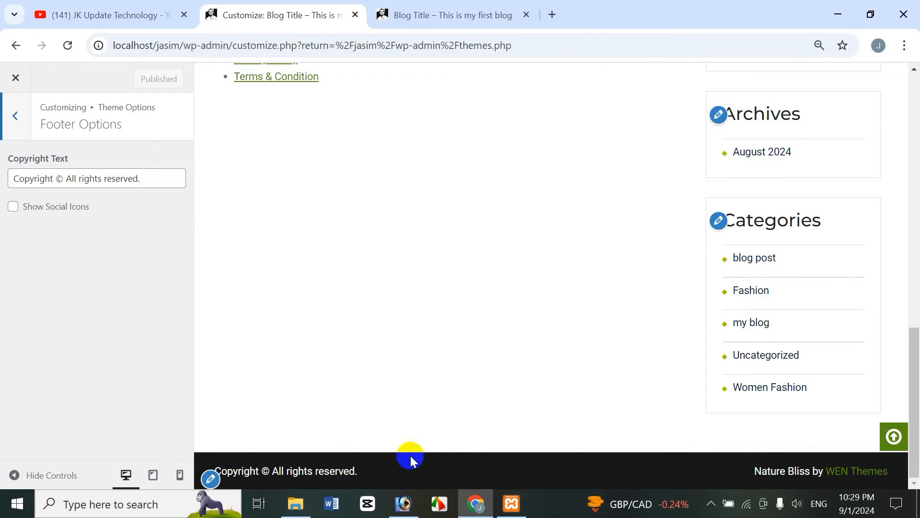
{"action": "left_click", "coordinate": [13, 206]}
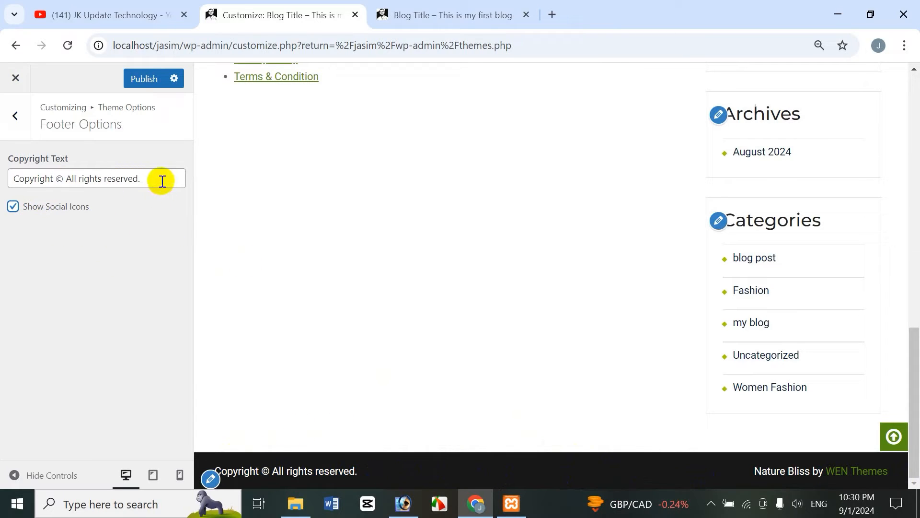
Replace the copyright text with the site owner's full name, publish, and reload the front page to see the footer
{"action": "left_click_drag", "start_coordinate": [163, 181], "coordinate": [1, 181]}
{"action": "type", "text": "jasim uddin khandaker"}
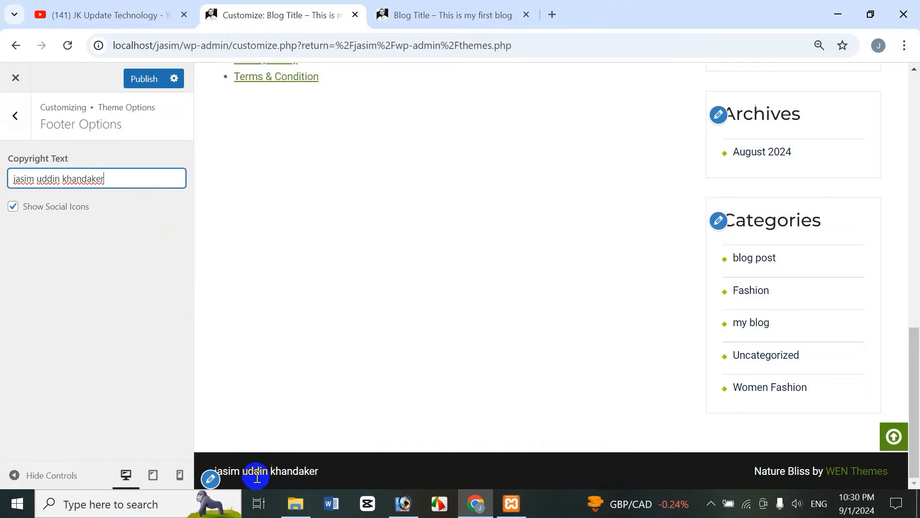
{"action": "left_click", "coordinate": [144, 79]}
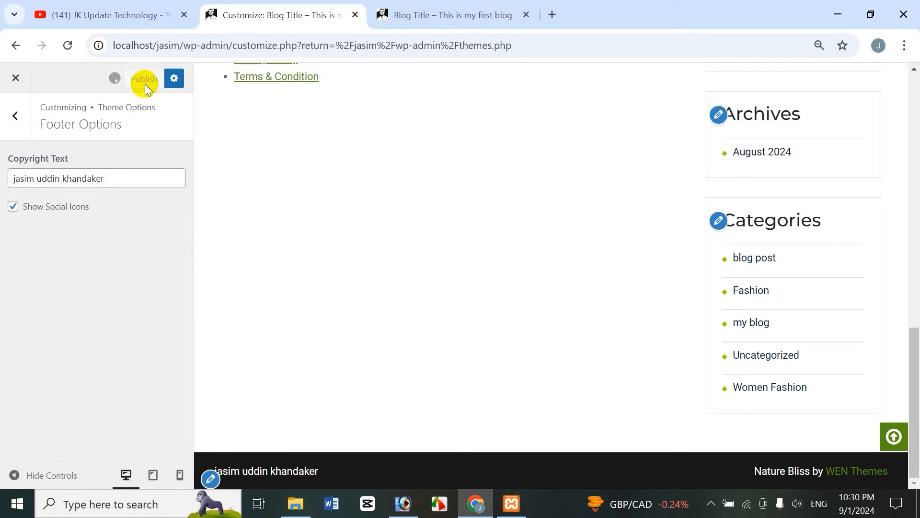
{"action": "left_click", "coordinate": [449, 5]}
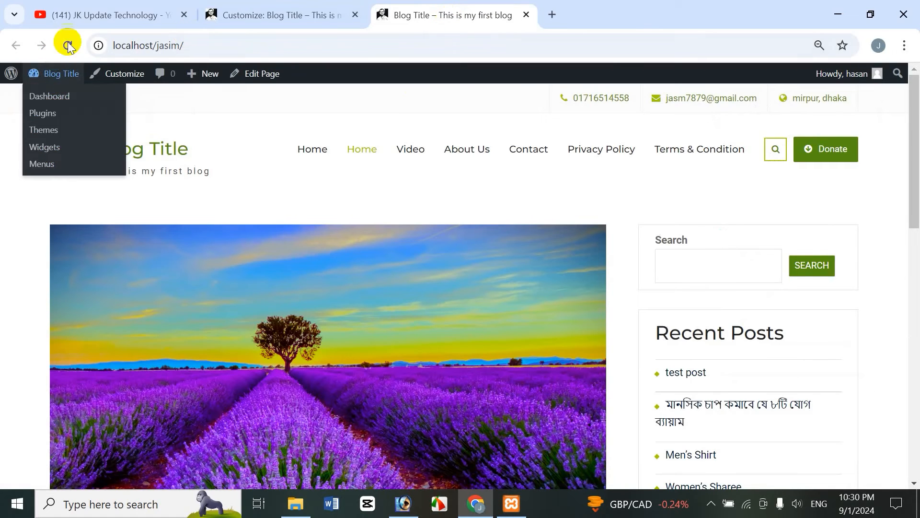
{"action": "scroll", "coordinate": [917, 178], "scroll_direction": "down", "scroll_amount": 15}
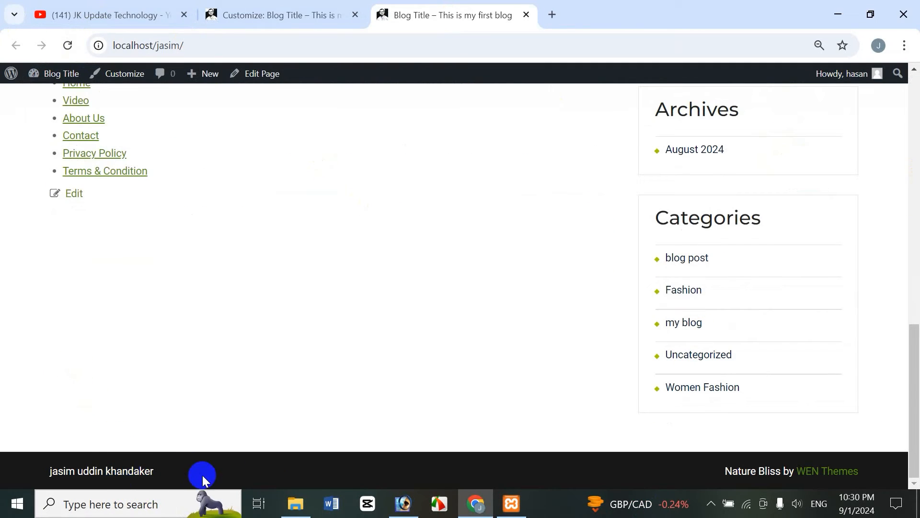
Open Blog Options in Theme Options and review its fields while scrolling the preview
{"action": "left_click", "coordinate": [257, 10]}
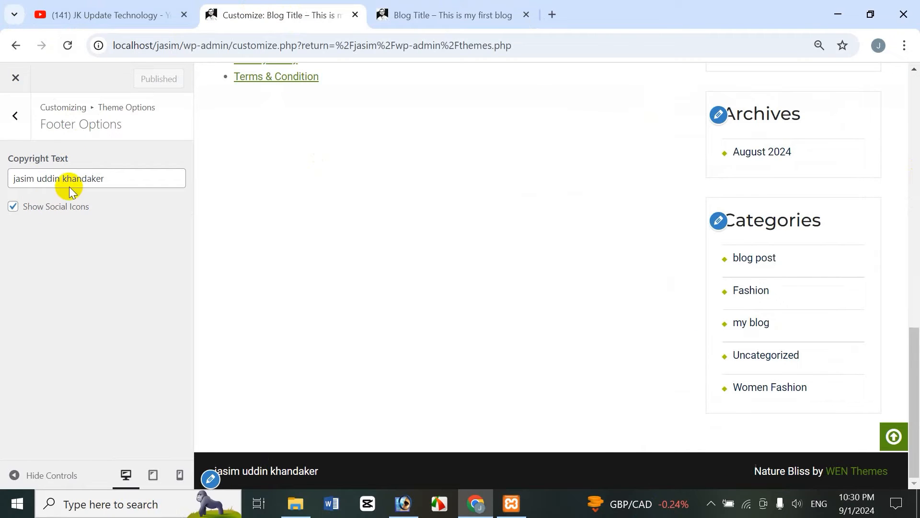
{"action": "left_click", "coordinate": [28, 116]}
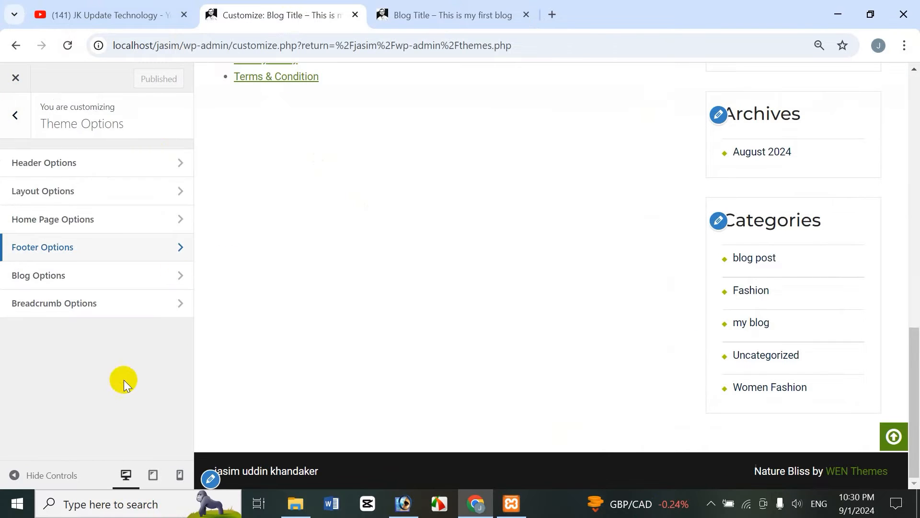
{"action": "left_click", "coordinate": [55, 278]}
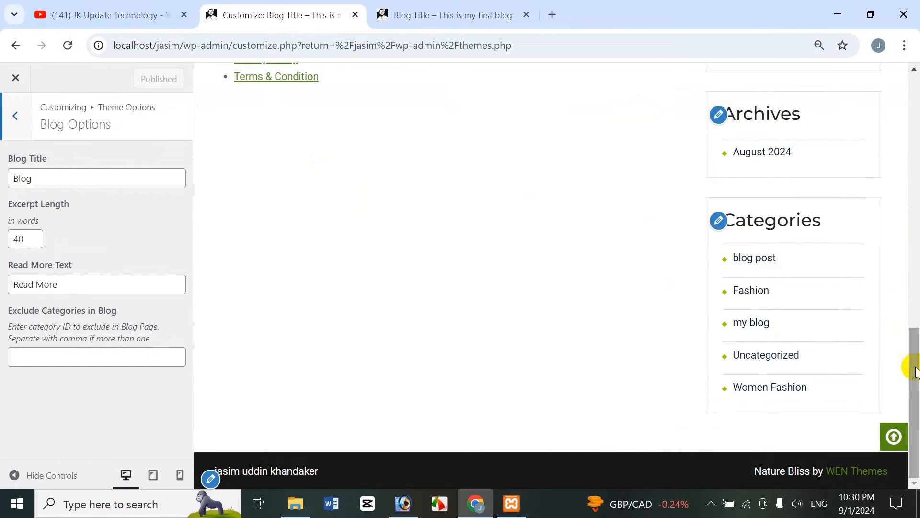
{"action": "left_click_drag", "start_coordinate": [919, 370], "coordinate": [914, 80]}
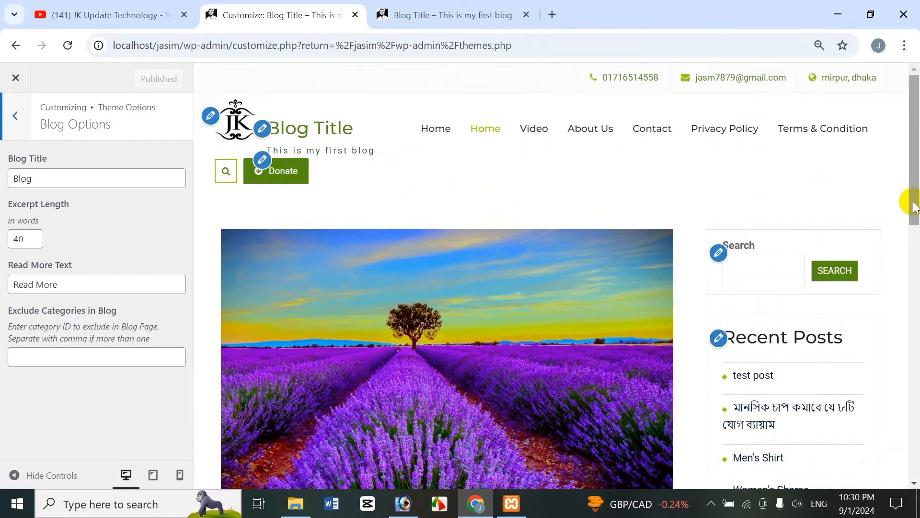
{"action": "left_click_drag", "start_coordinate": [913, 207], "coordinate": [913, 235]}
{"action": "left_click_drag", "start_coordinate": [912, 174], "coordinate": [912, 120]}
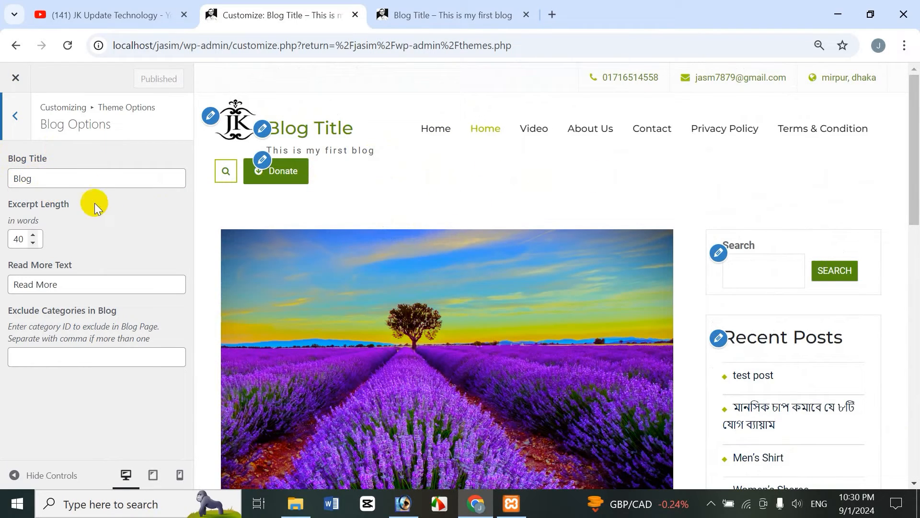
Leave the Customizer, set the Reading Settings homepage to display Your latest posts, and save the changes
{"action": "left_click", "coordinate": [15, 79]}
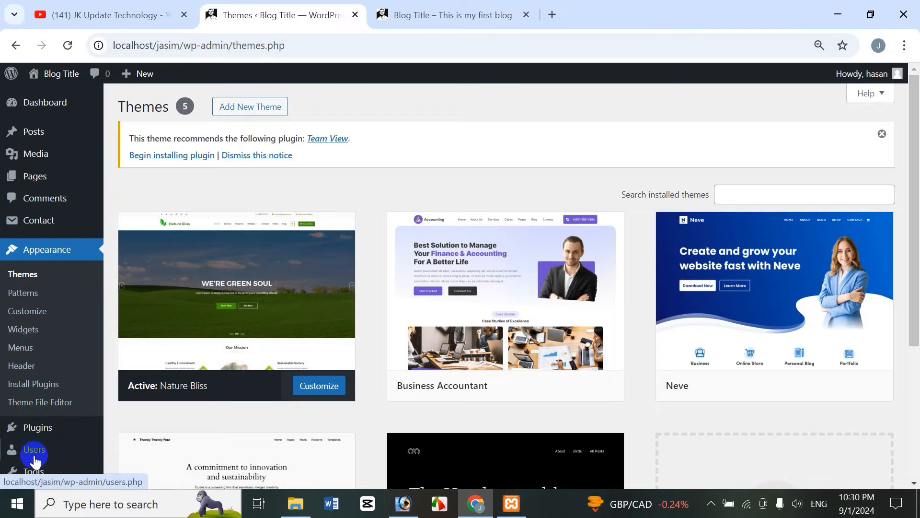
{"action": "mouse_move", "coordinate": [35, 465]}
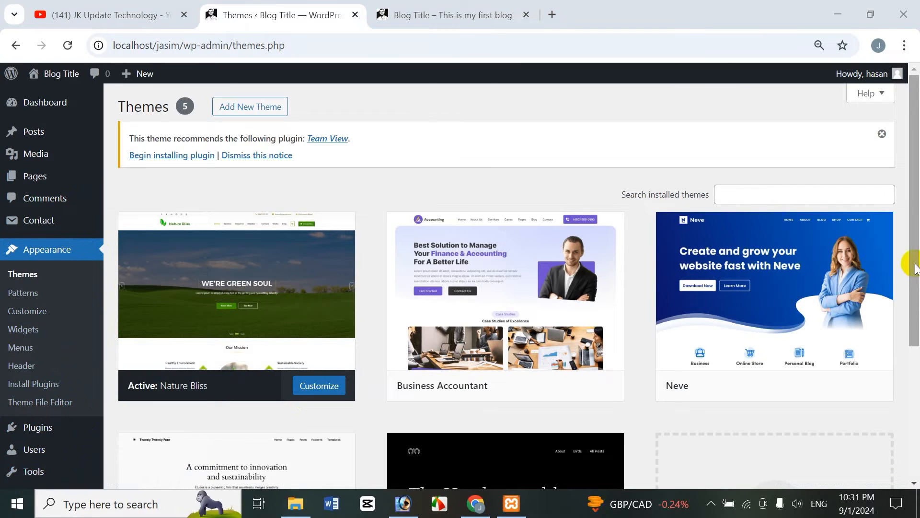
{"action": "scroll", "coordinate": [911, 201], "scroll_direction": "down", "scroll_amount": 1}
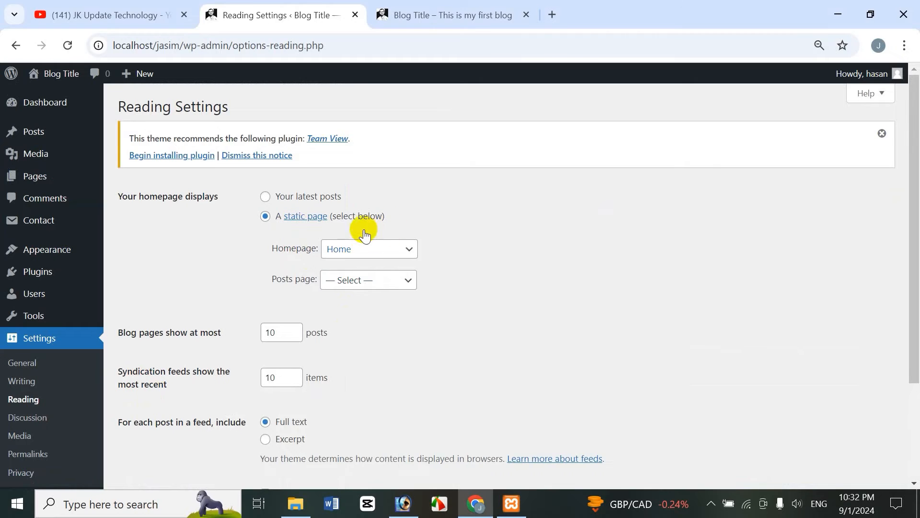
{"action": "left_click", "coordinate": [468, 13]}
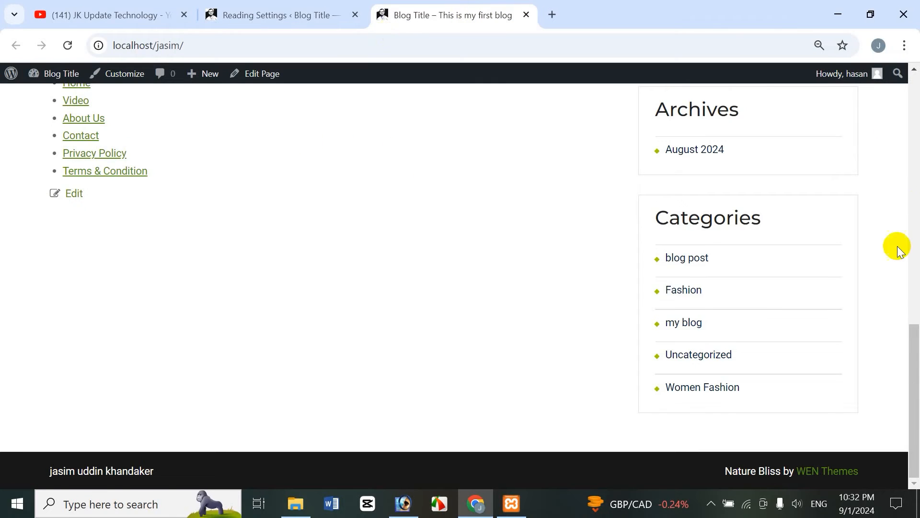
{"action": "left_click_drag", "start_coordinate": [913, 370], "coordinate": [913, 118]}
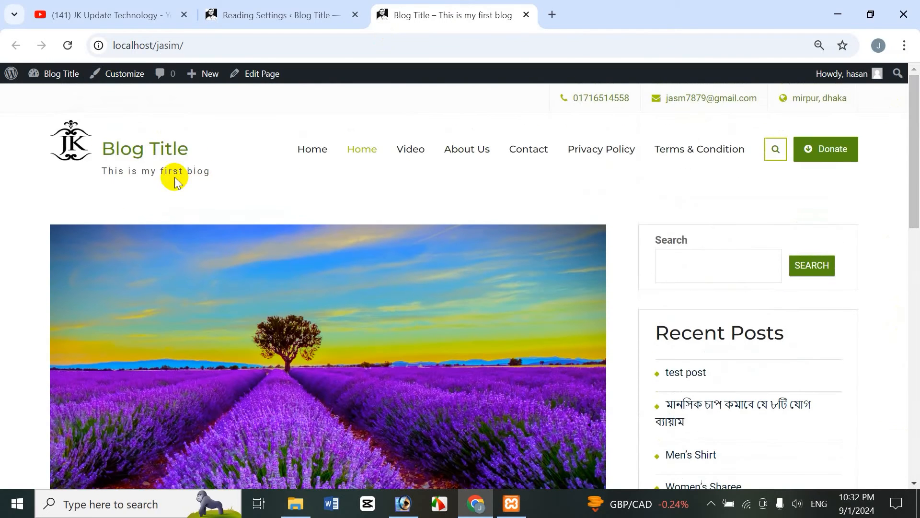
{"action": "left_click", "coordinate": [263, 14]}
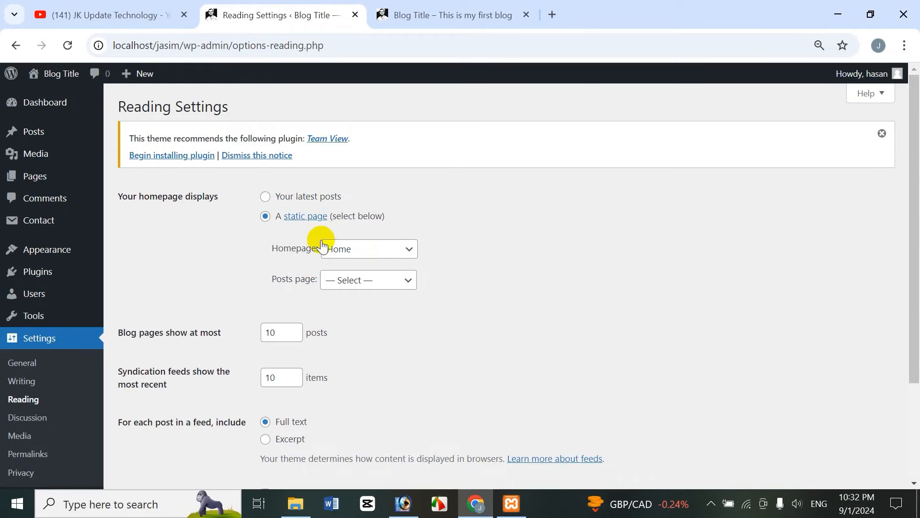
{"action": "left_click", "coordinate": [278, 204]}
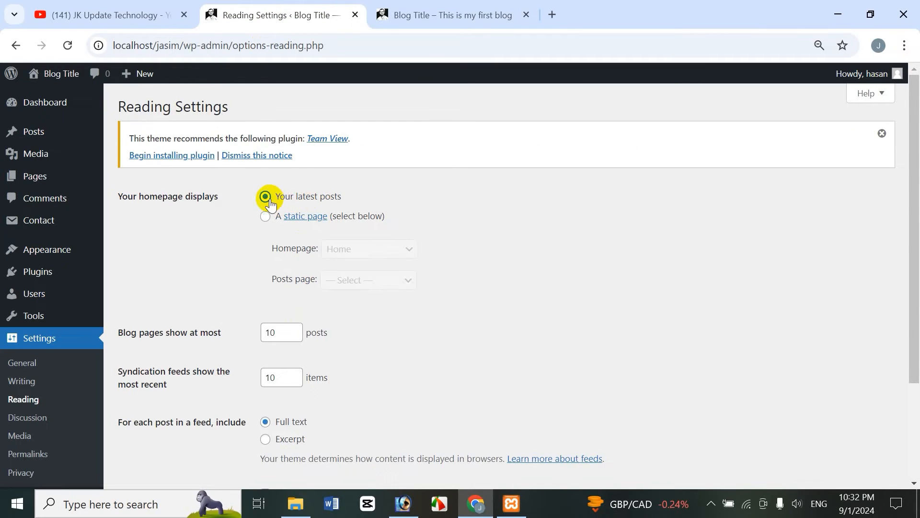
{"action": "left_click_drag", "start_coordinate": [916, 235], "coordinate": [916, 331]}
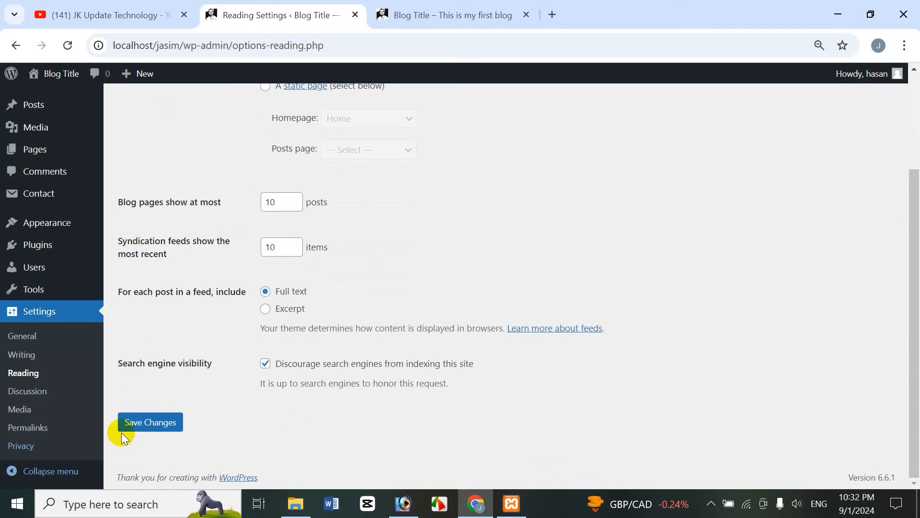
{"action": "left_click", "coordinate": [138, 425]}
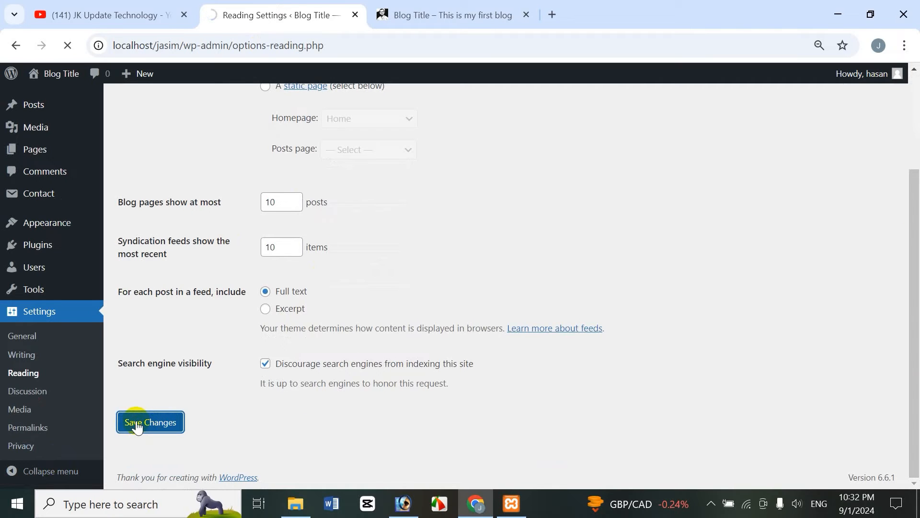
{"action": "left_click", "coordinate": [403, 13]}
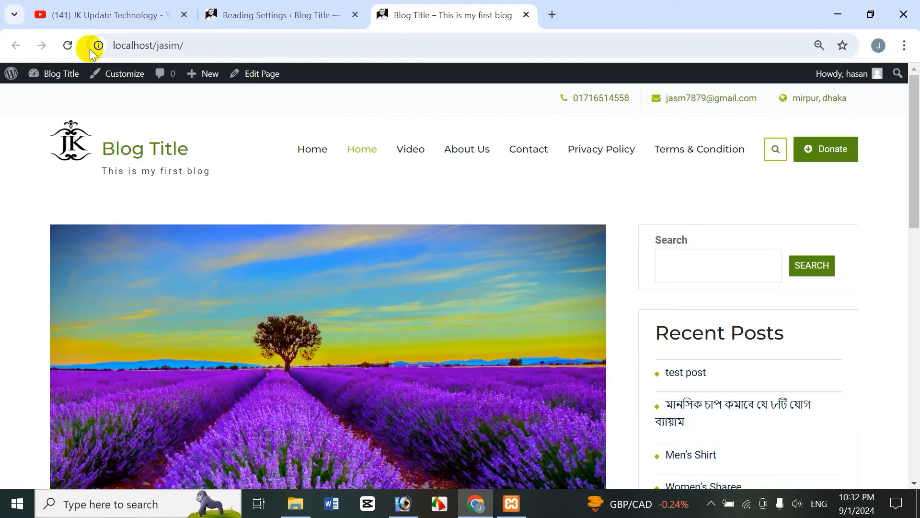
Reload the front page, return to the Customizer, and look through Blog Options in Theme Options before going back to the main panel
{"action": "left_click", "coordinate": [67, 45]}
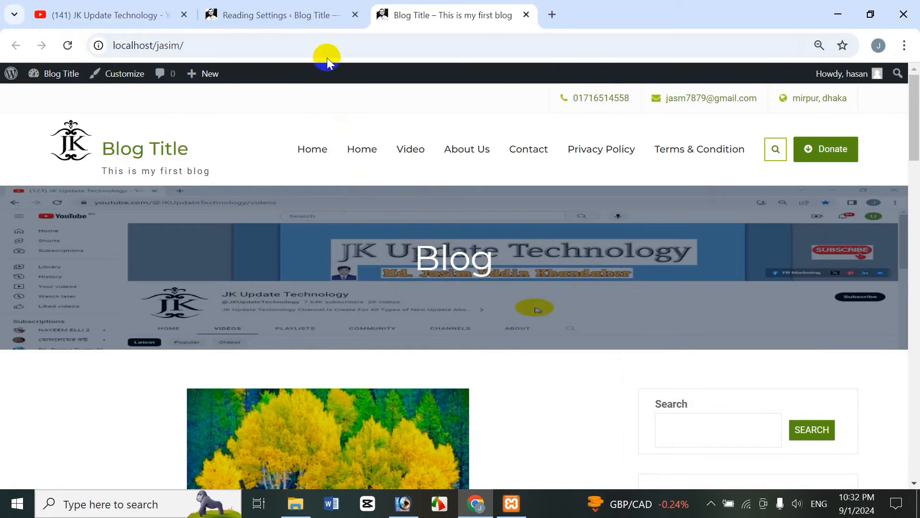
{"action": "left_click", "coordinate": [304, 11]}
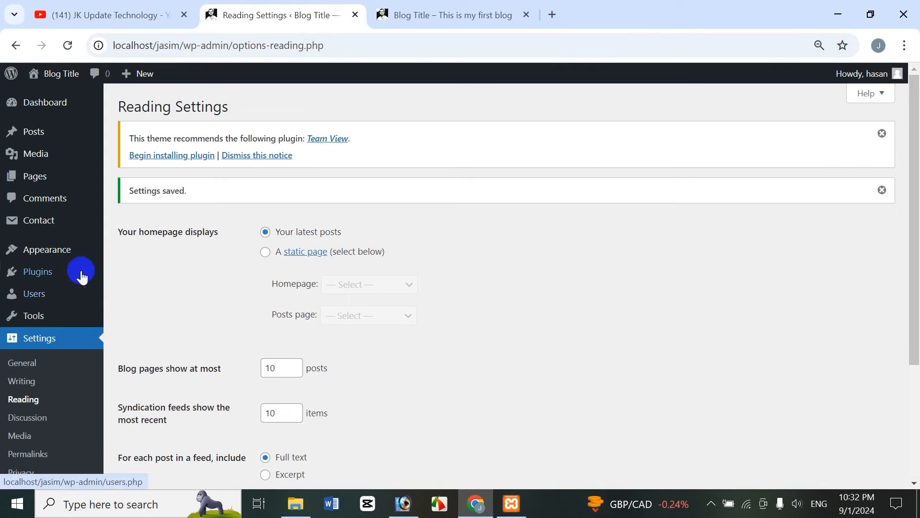
{"action": "mouse_move", "coordinate": [92, 261]}
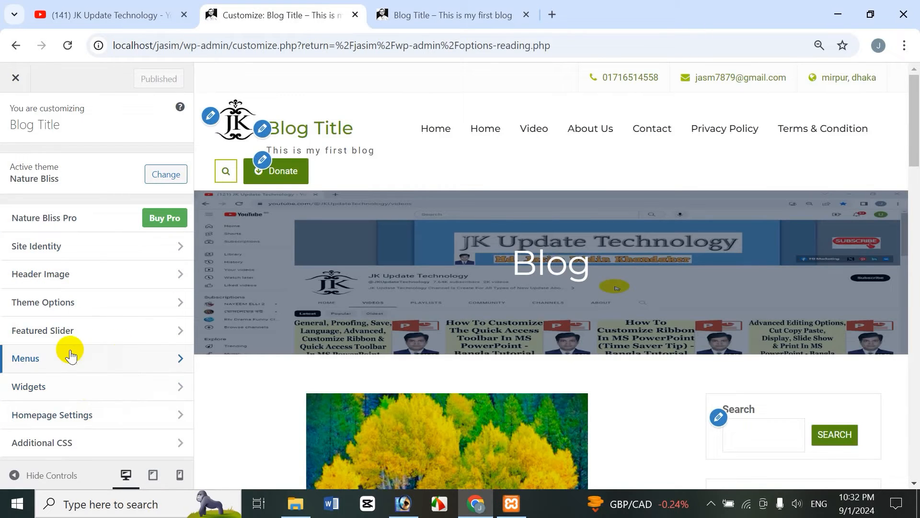
{"action": "left_click", "coordinate": [55, 305]}
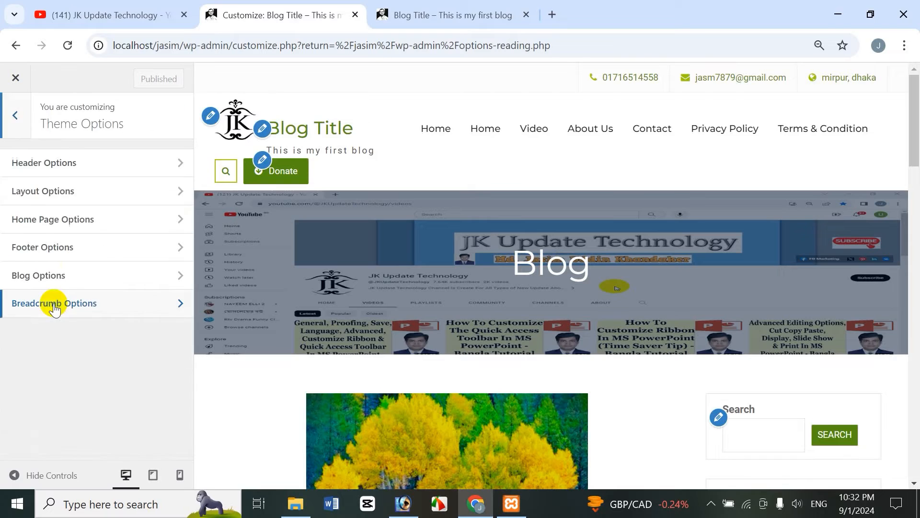
{"action": "left_click", "coordinate": [54, 280]}
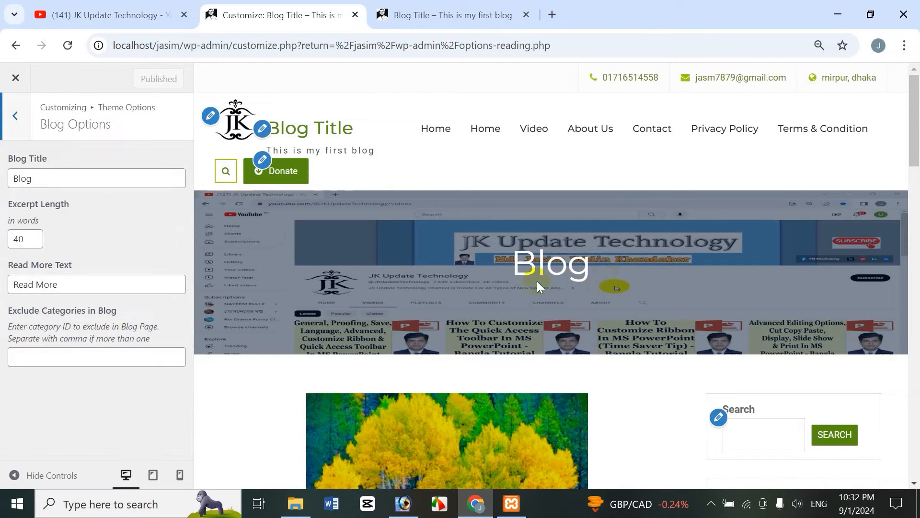
{"action": "left_click", "coordinate": [14, 115]}
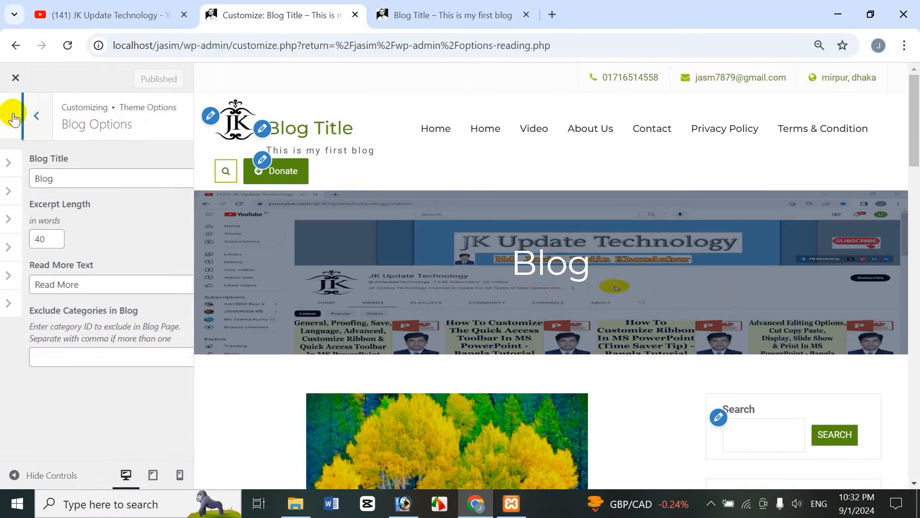
{"action": "left_click", "coordinate": [15, 114]}
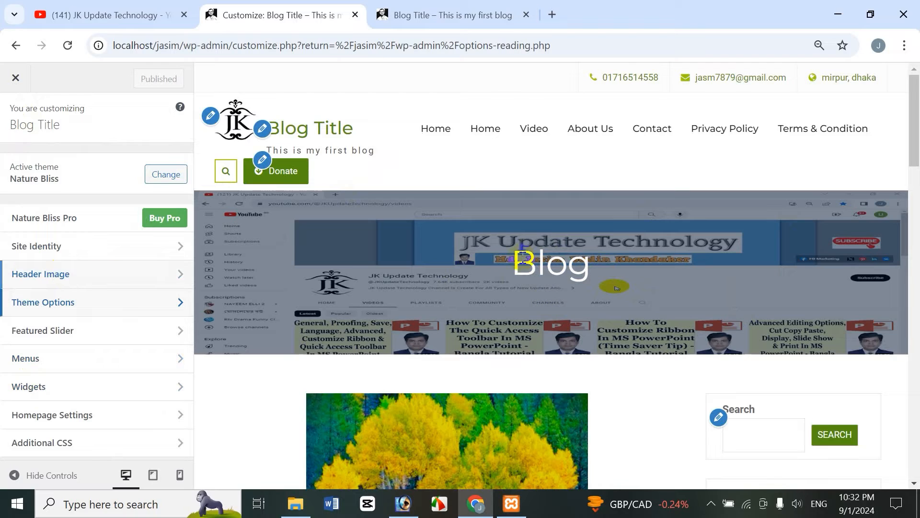
Open Header Image, hide the current header, and upload Priotoma from the Icche New Pic folder as a new header image
{"action": "left_click", "coordinate": [59, 273]}
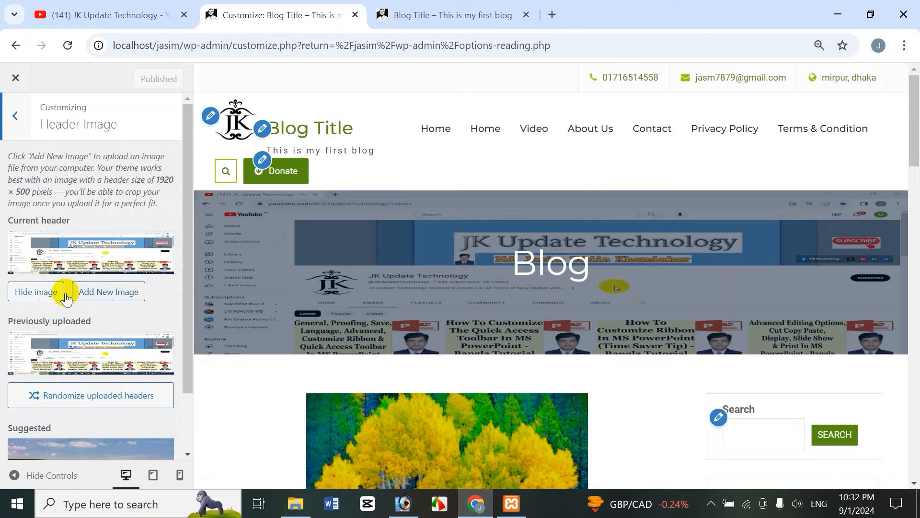
{"action": "left_click", "coordinate": [30, 293]}
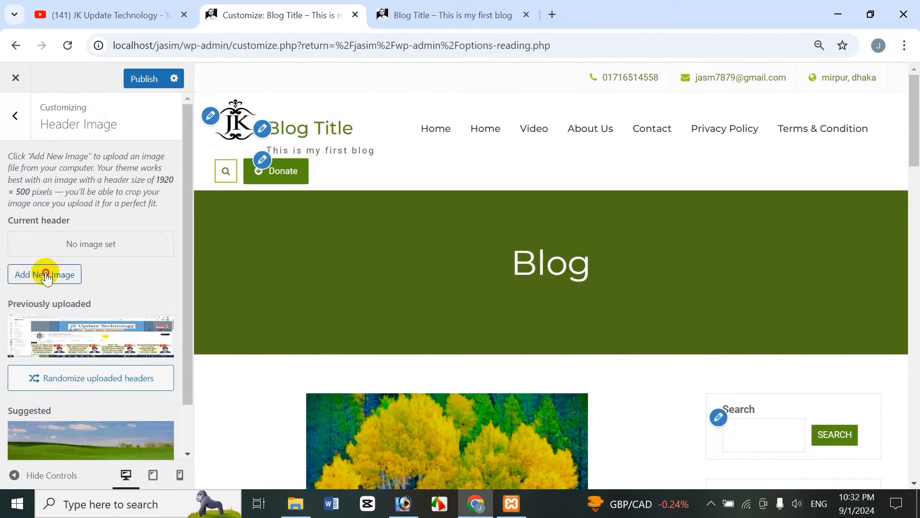
{"action": "left_click", "coordinate": [46, 275]}
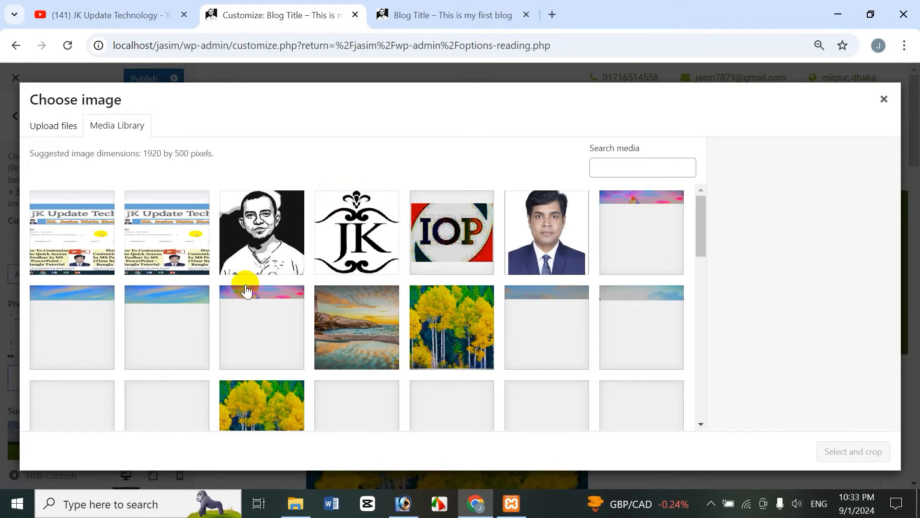
{"action": "left_click", "coordinate": [71, 129]}
{"action": "left_click", "coordinate": [461, 294]}
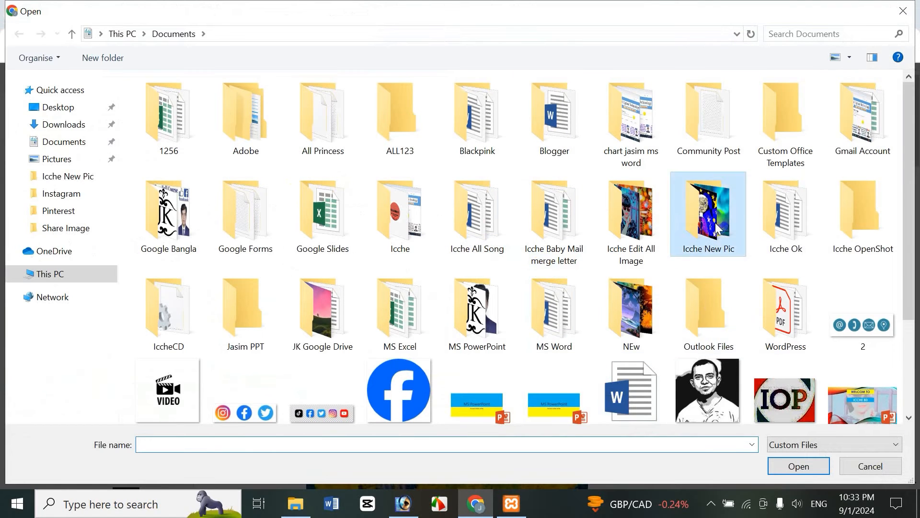
{"action": "double_click", "coordinate": [696, 231]}
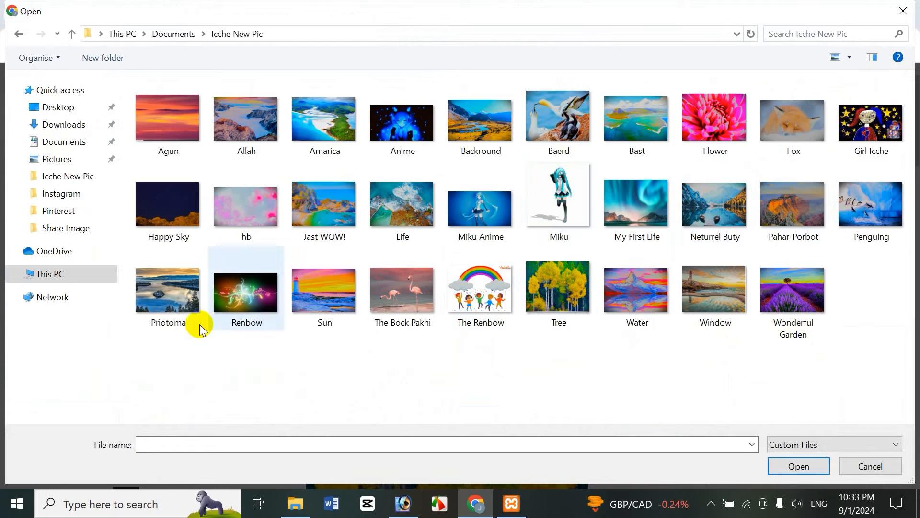
{"action": "left_click", "coordinate": [171, 318]}
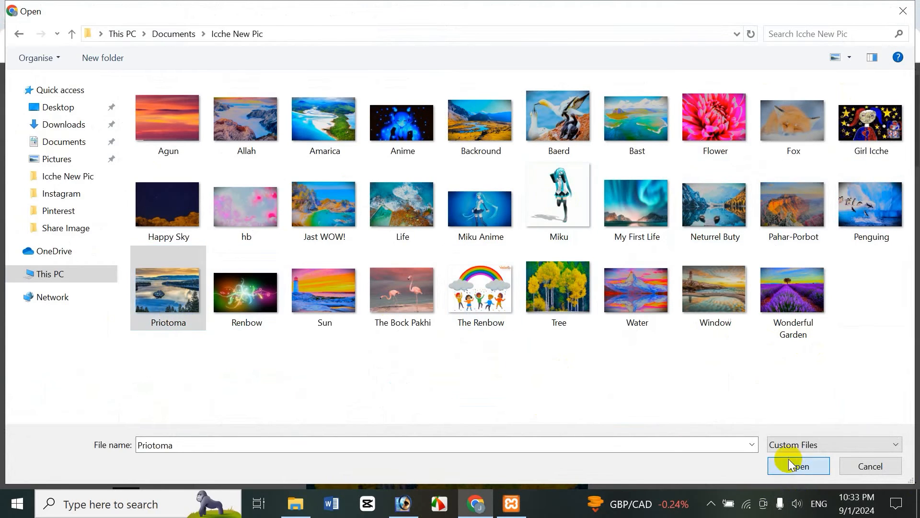
{"action": "left_click", "coordinate": [798, 465]}
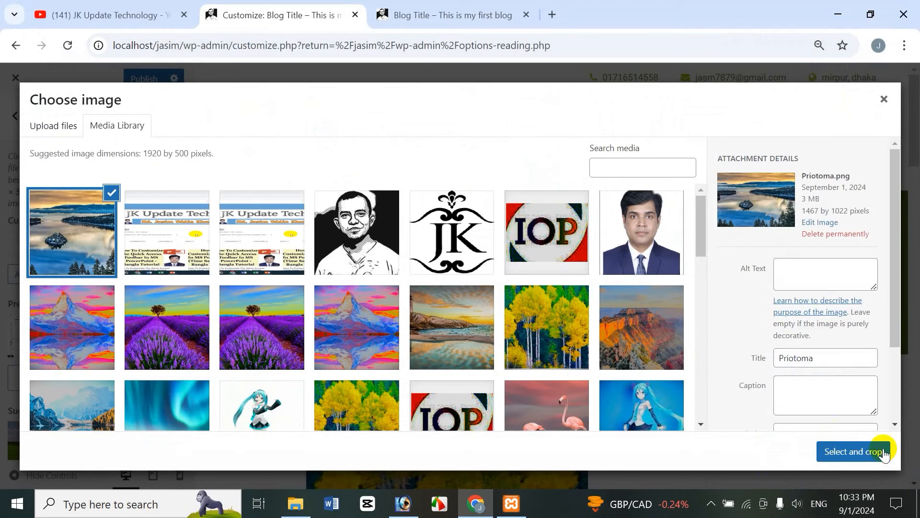
Select the uploaded image, adjust the crop area, try cropping, and skip cropping to use it as the header
{"action": "left_click", "coordinate": [850, 452]}
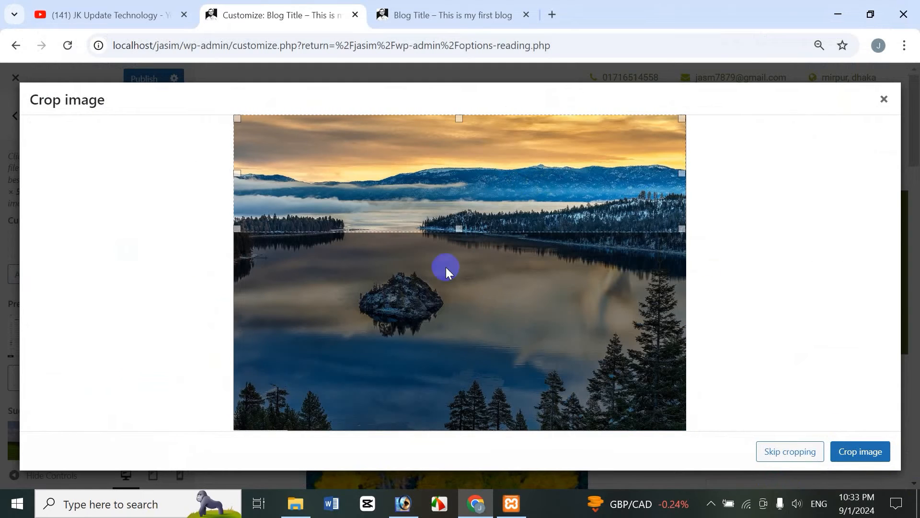
{"action": "mouse_move", "coordinate": [431, 216]}
{"action": "left_mouse_down"}
{"action": "mouse_move", "coordinate": [415, 374]}
{"action": "mouse_move", "coordinate": [419, 226]}
{"action": "left_mouse_up"}
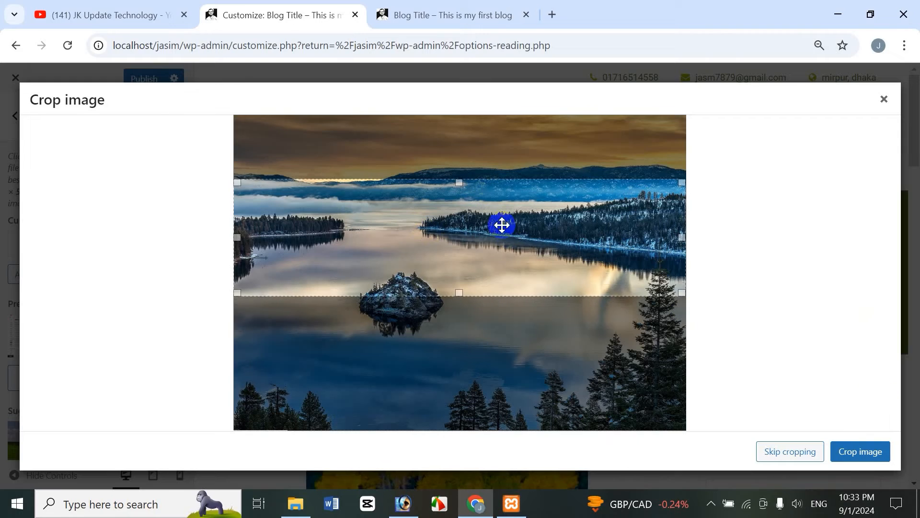
{"action": "left_click", "coordinate": [868, 460]}
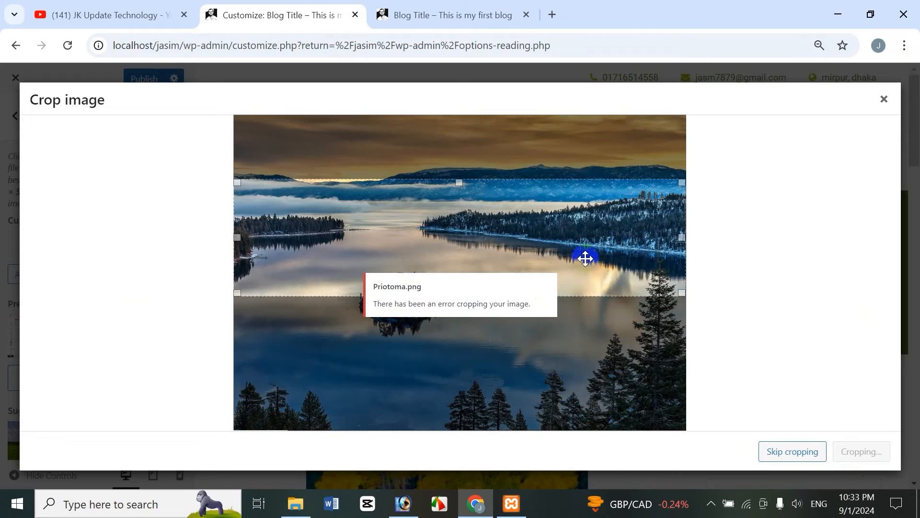
{"action": "left_click_drag", "start_coordinate": [547, 233], "coordinate": [544, 354]}
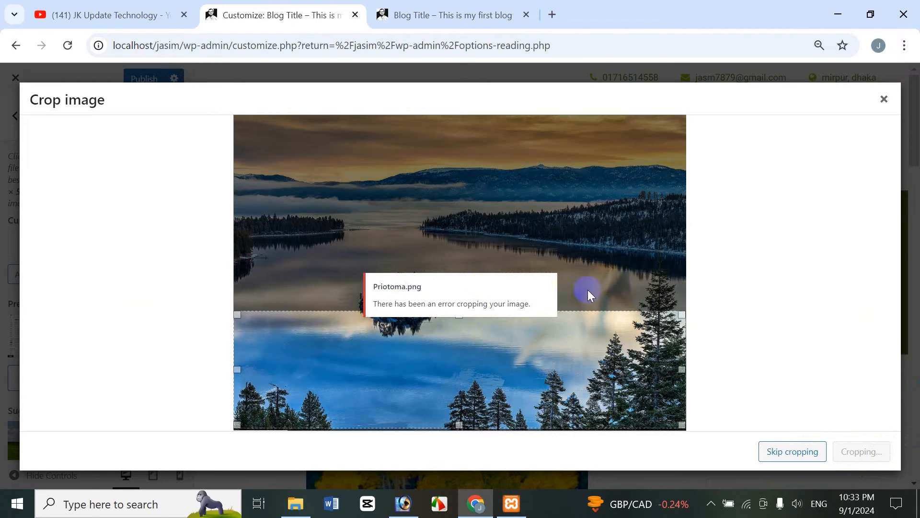
{"action": "left_click", "coordinate": [793, 450]}
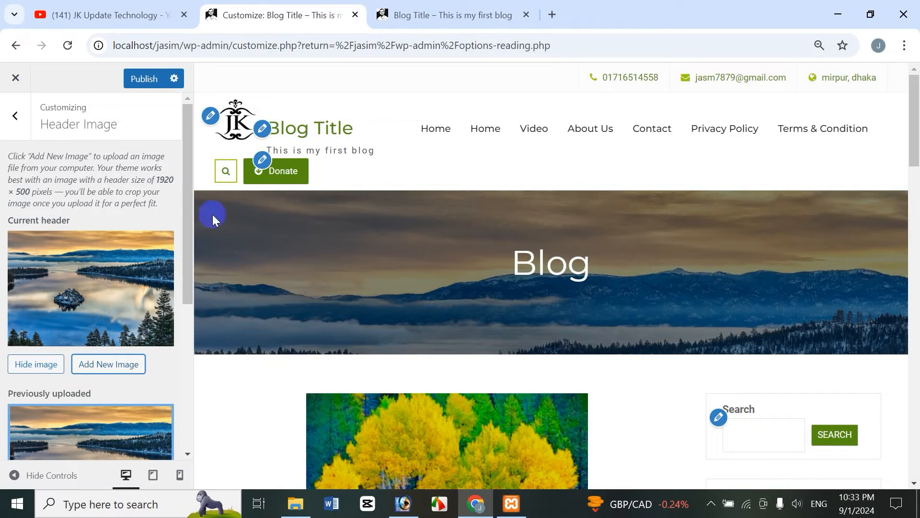
Publish the new header image and reload the front page to view it
{"action": "left_click", "coordinate": [478, 16]}
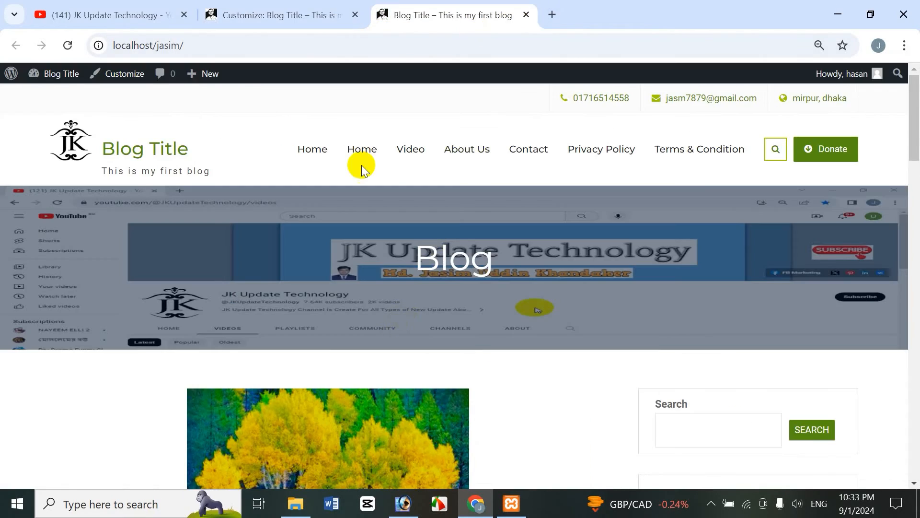
{"action": "left_click", "coordinate": [276, 15]}
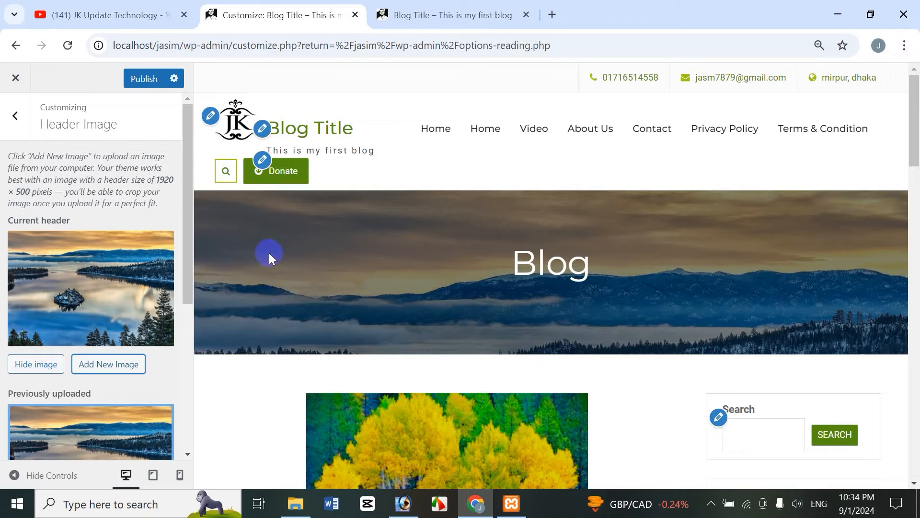
{"action": "left_click", "coordinate": [142, 79]}
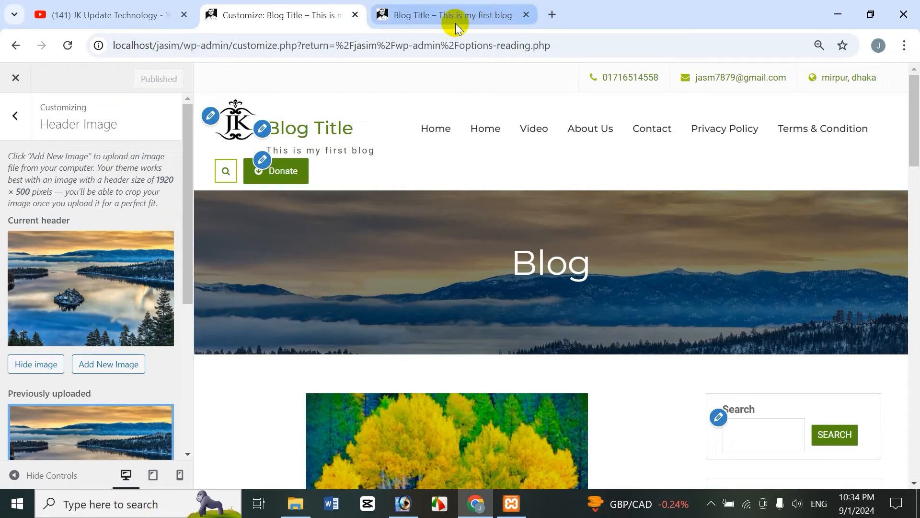
{"action": "left_click", "coordinate": [455, 20]}
{"action": "left_click", "coordinate": [68, 44]}
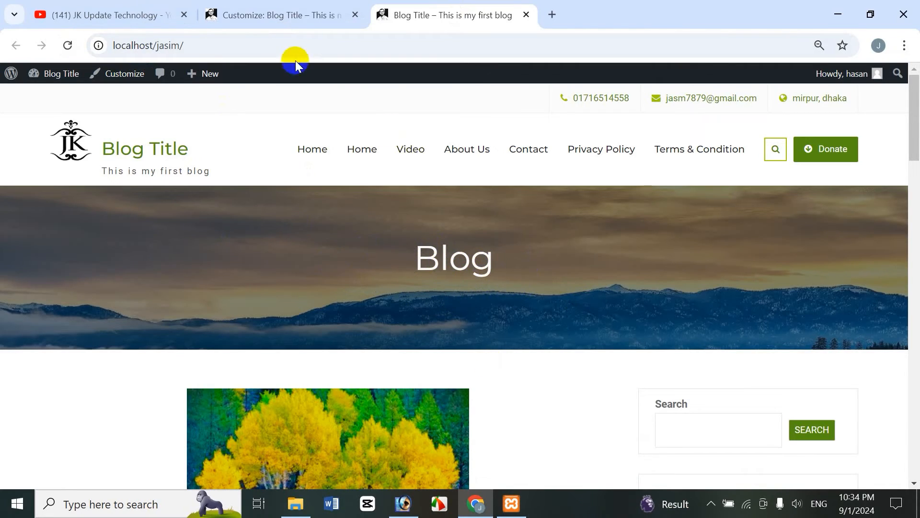
Return to Theme Options > Blog Options and set the Blog Title to the site owner's full name
{"action": "left_click", "coordinate": [288, 15]}
{"action": "left_click", "coordinate": [13, 117]}
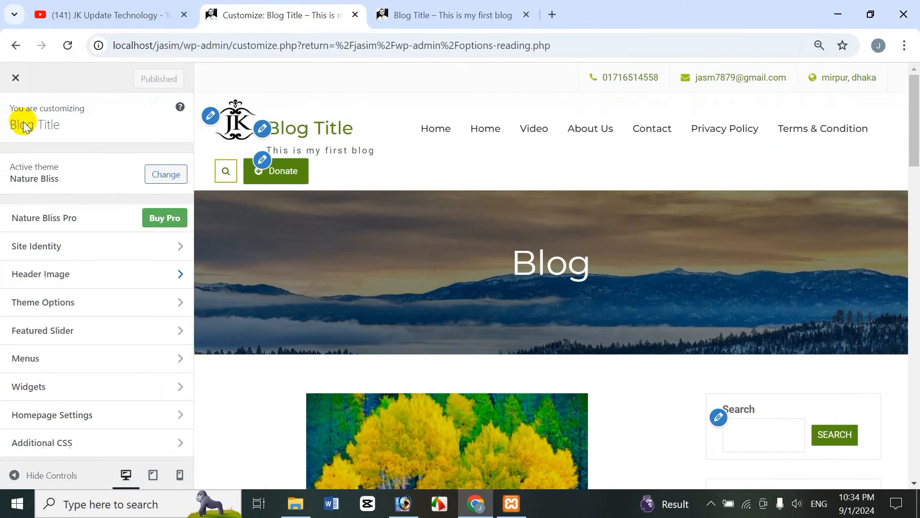
{"action": "left_click", "coordinate": [57, 301]}
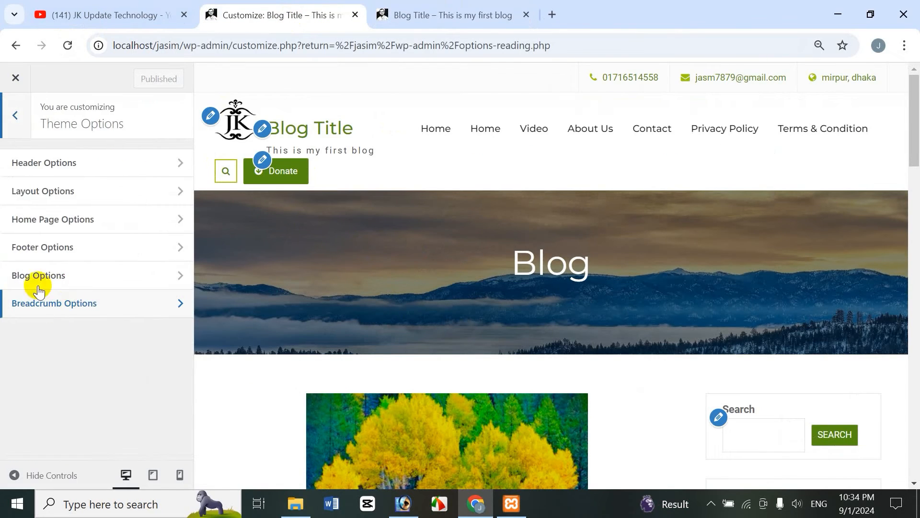
{"action": "left_click", "coordinate": [61, 276]}
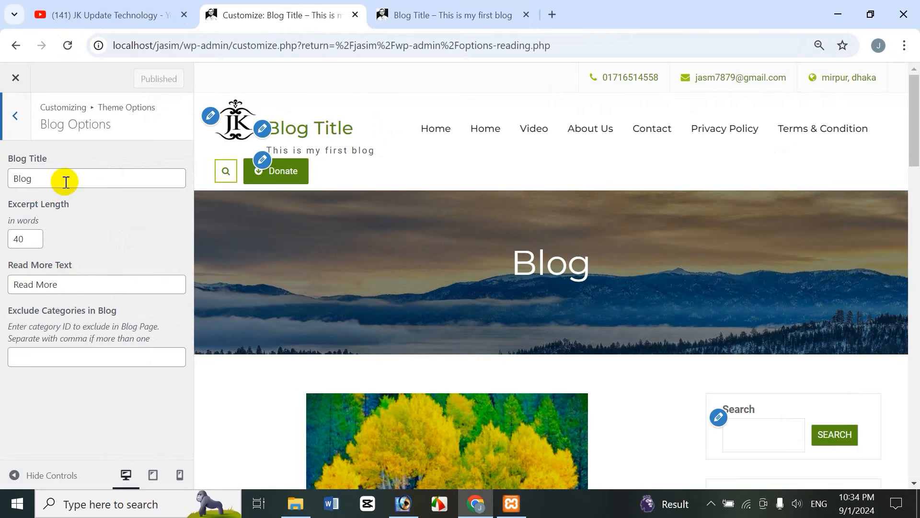
{"action": "double_click", "coordinate": [27, 180]}
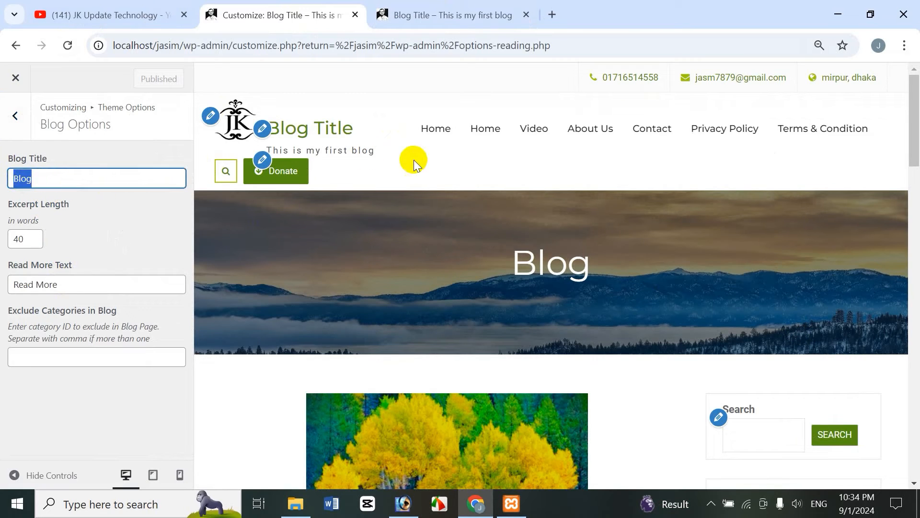
{"action": "type", "text": "Jasim U"}
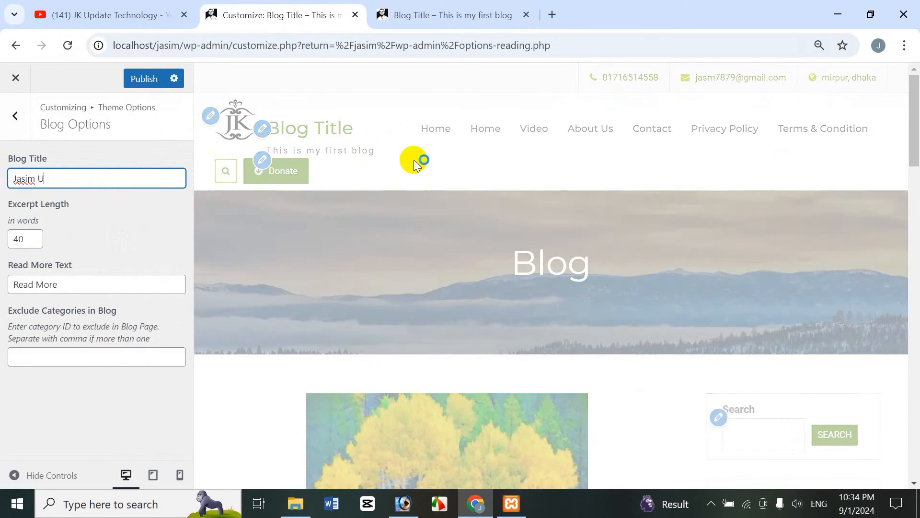
{"action": "type", "text": "ddin Kh"}
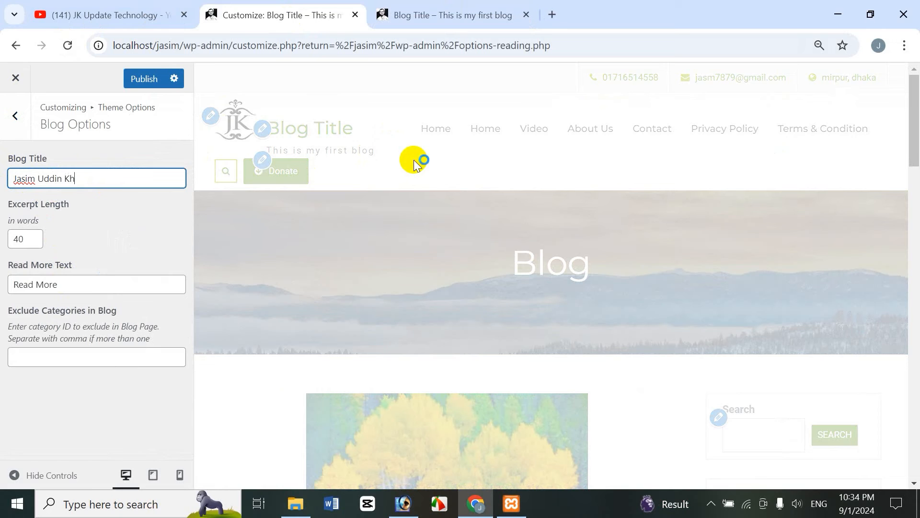
{"action": "type", "text": "andaker"}
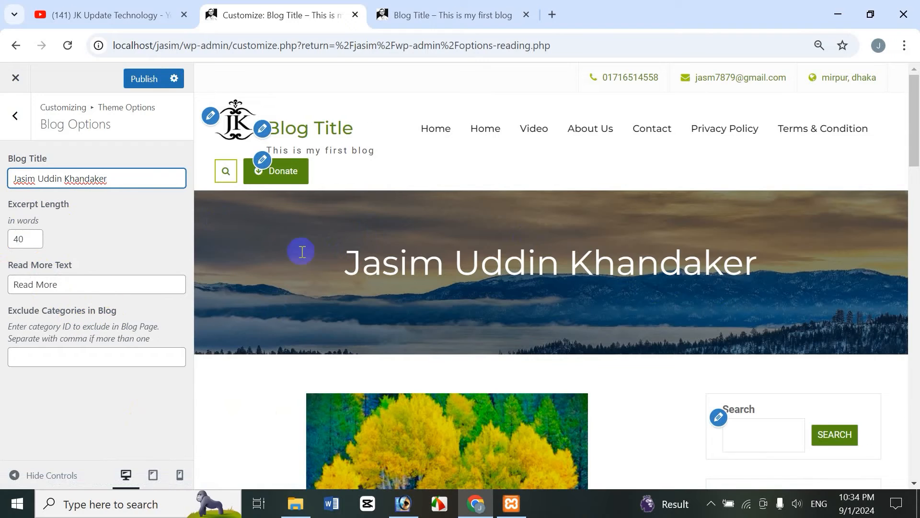
Publish the Blog Title change and reload the front page to view it
{"action": "left_click", "coordinate": [152, 78]}
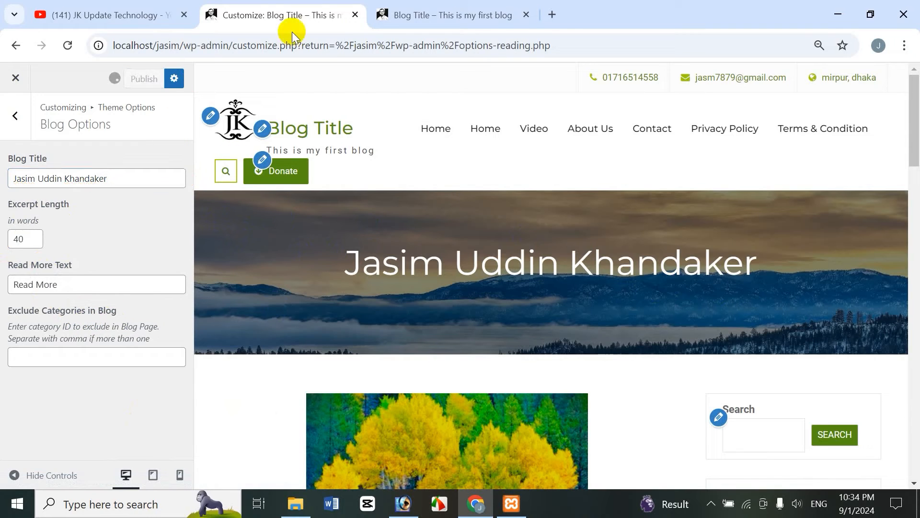
{"action": "left_click", "coordinate": [435, 16]}
{"action": "left_click", "coordinate": [66, 45]}
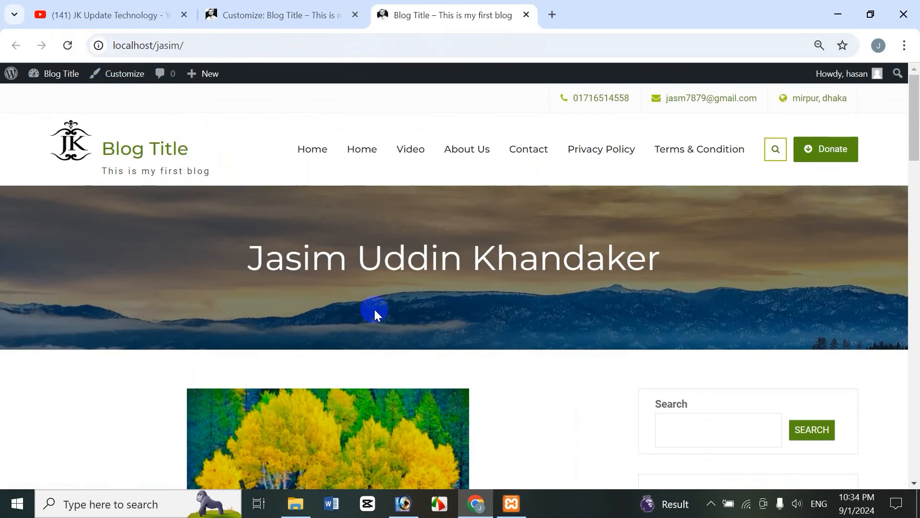
Back in the Customizer, go up to Theme Options and open Breadcrumb Options
{"action": "left_click", "coordinate": [242, 15]}
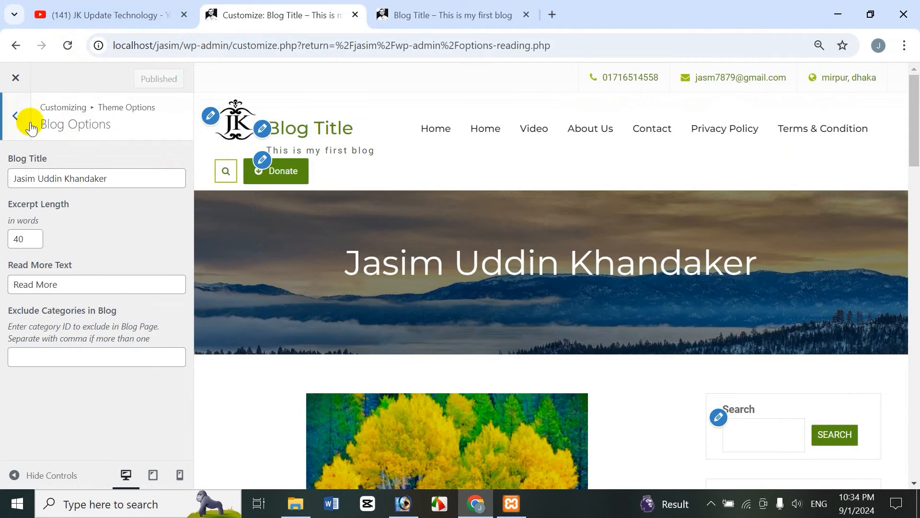
{"action": "left_click", "coordinate": [16, 116]}
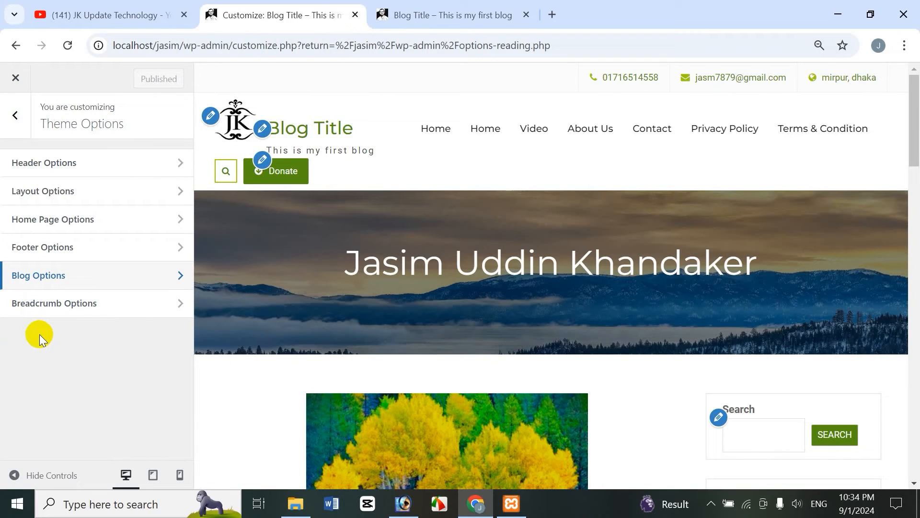
{"action": "left_click", "coordinate": [79, 302]}
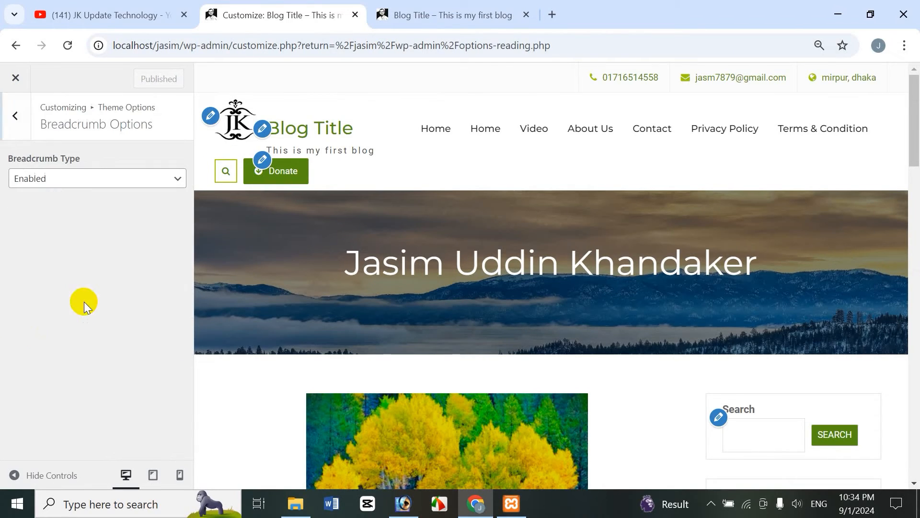
Copy the Breadcrumb Type label and search Google for "Breadcrumb Type" in a new tab
{"action": "left_click", "coordinate": [81, 181]}
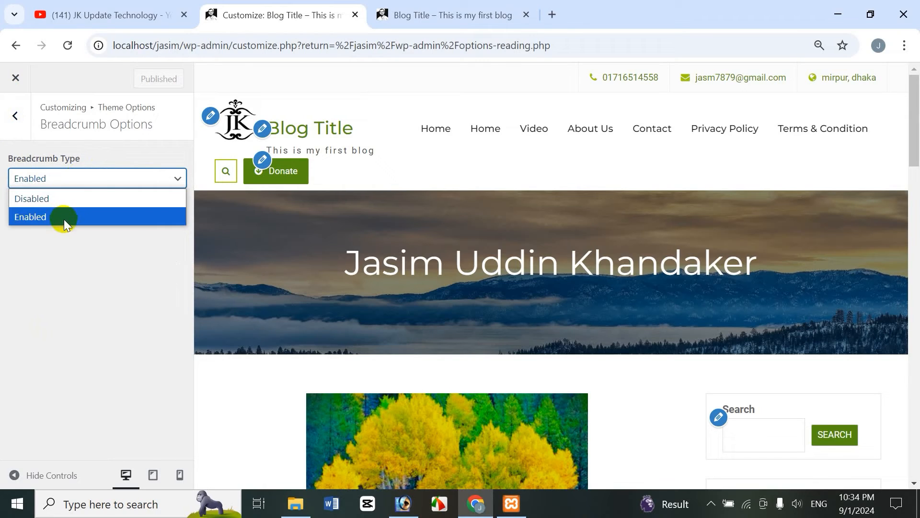
{"action": "left_click", "coordinate": [84, 261]}
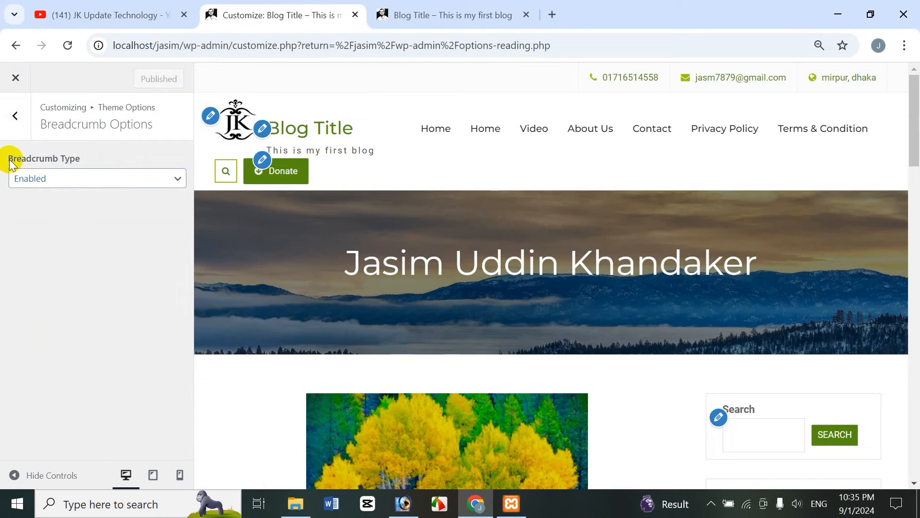
{"action": "left_click_drag", "start_coordinate": [10, 163], "coordinate": [144, 161]}
{"action": "key", "text": "ctrl+c"}
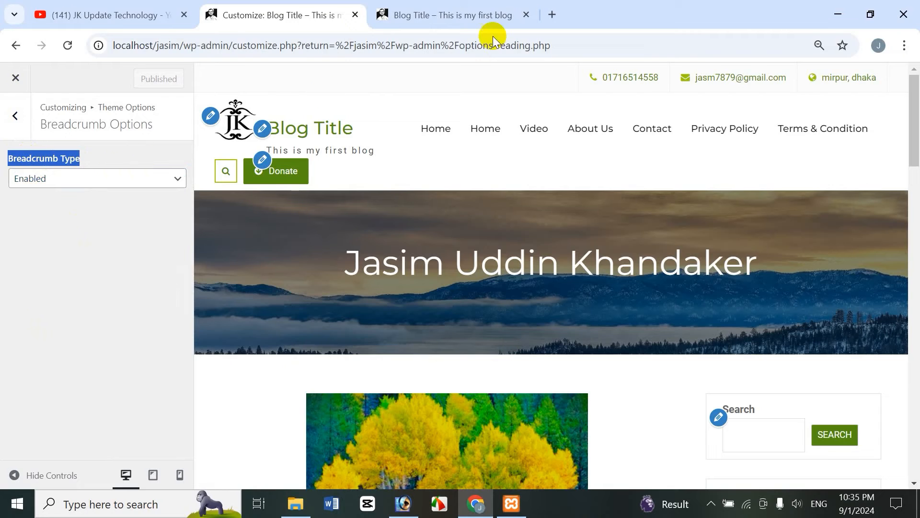
{"action": "left_click", "coordinate": [553, 16]}
{"action": "left_click", "coordinate": [364, 277]}
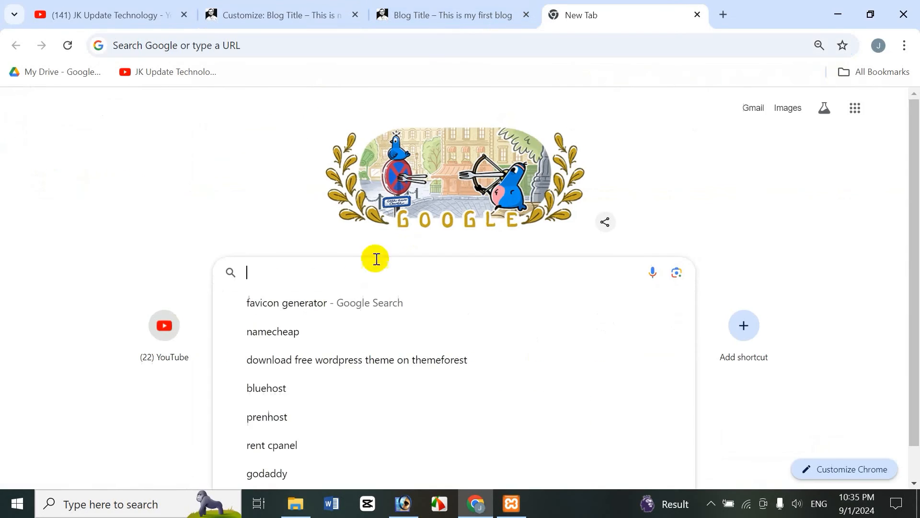
{"action": "key", "text": "ctrl+v"}
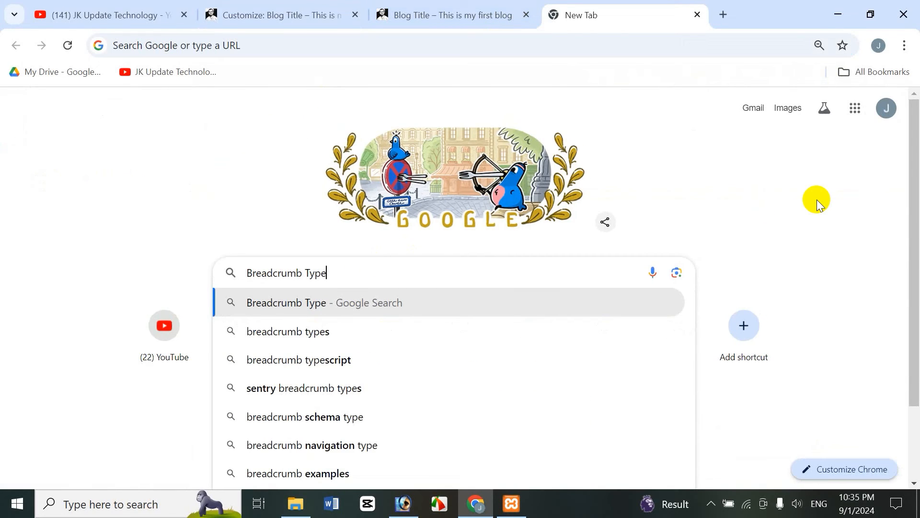
{"action": "key", "text": "Return"}
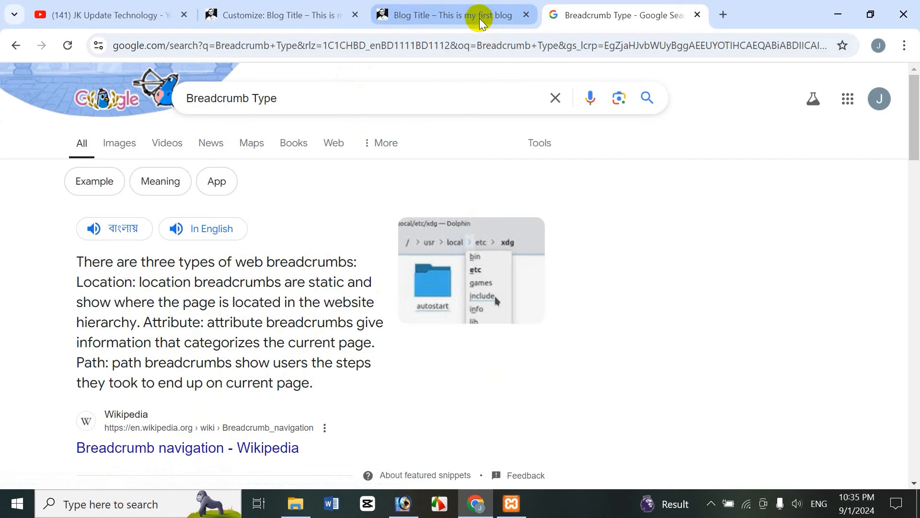
Back in the Customizer, review the Breadcrumb Type choices while comparing with the search results
{"action": "left_click", "coordinate": [317, 15]}
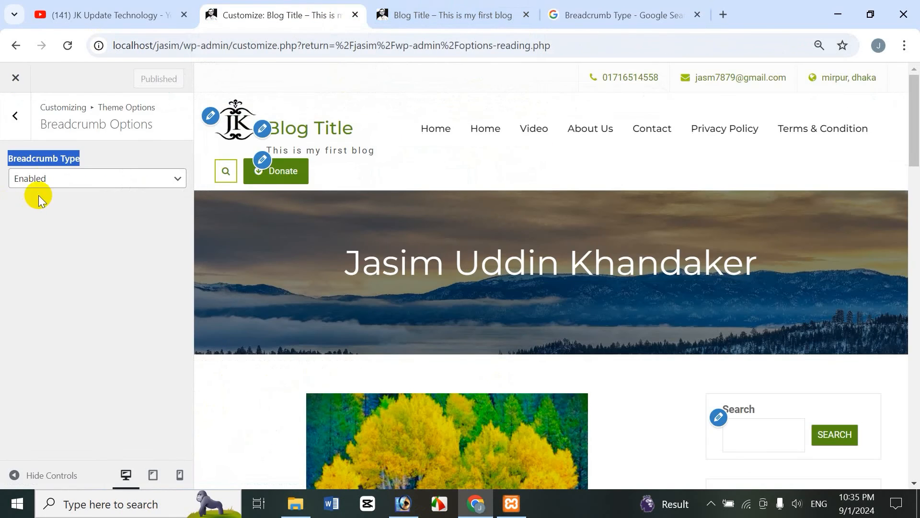
{"action": "left_click", "coordinate": [51, 180]}
{"action": "left_click", "coordinate": [45, 216]}
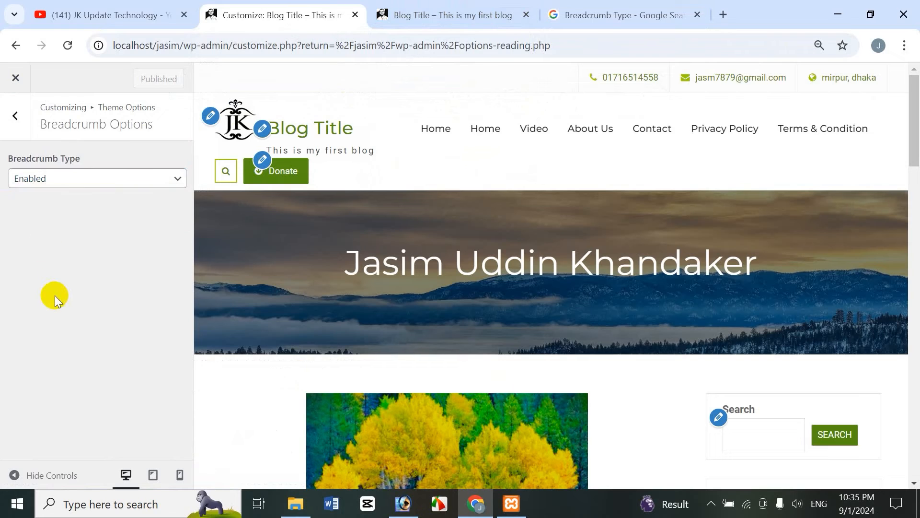
{"action": "left_click", "coordinate": [66, 182]}
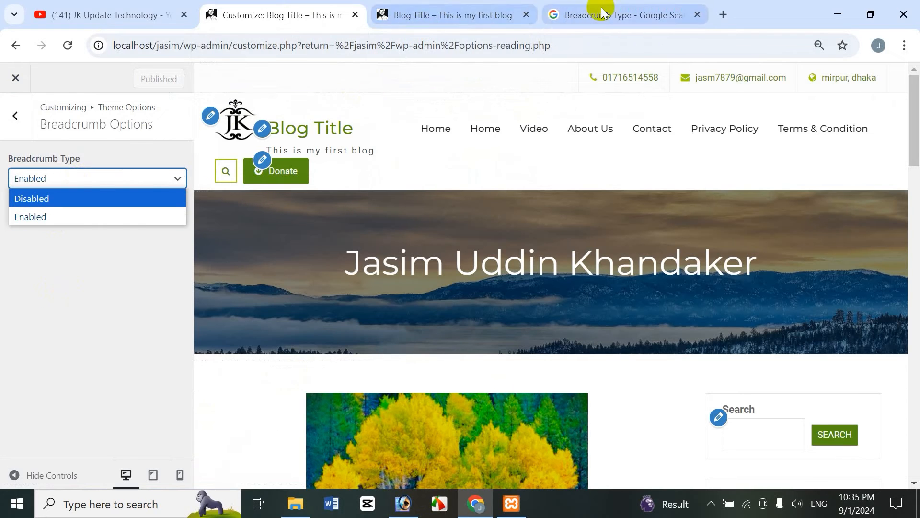
{"action": "left_click", "coordinate": [603, 14]}
{"action": "left_click", "coordinate": [304, 14]}
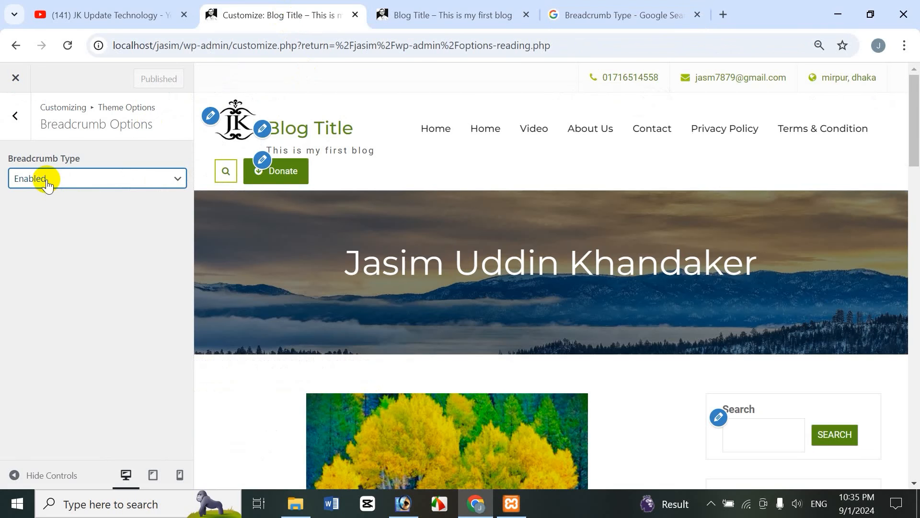
{"action": "left_click", "coordinate": [43, 178]}
{"action": "left_click", "coordinate": [67, 217]}
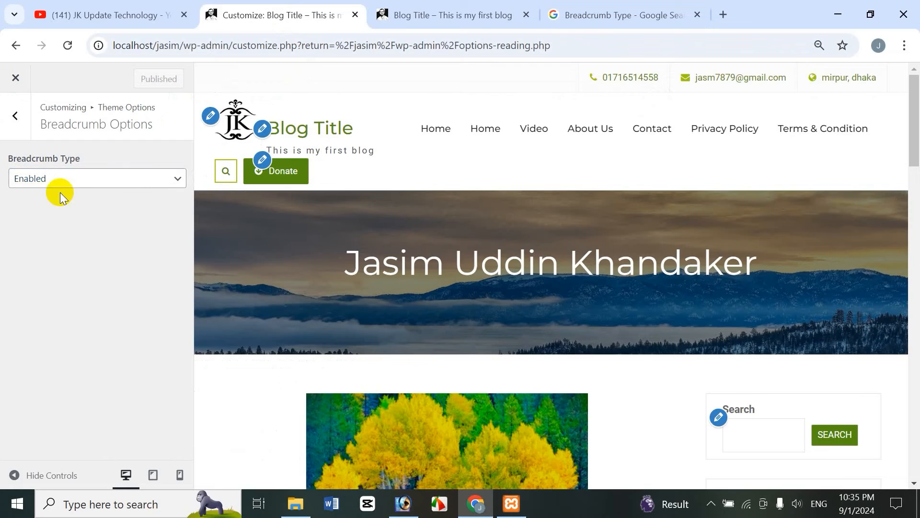
Open Featured Slider > Slider Type and enable the slider on the Static Front Page Only
{"action": "left_click", "coordinate": [18, 116]}
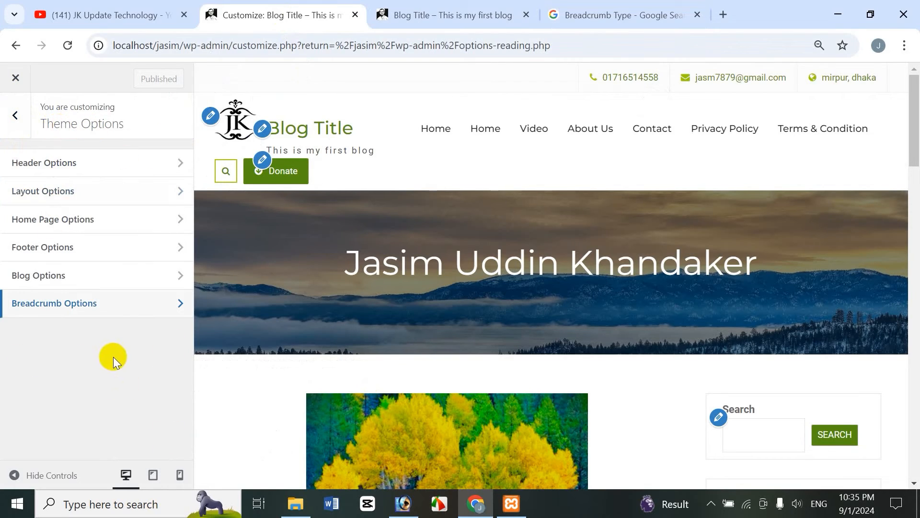
{"action": "left_click", "coordinate": [15, 117]}
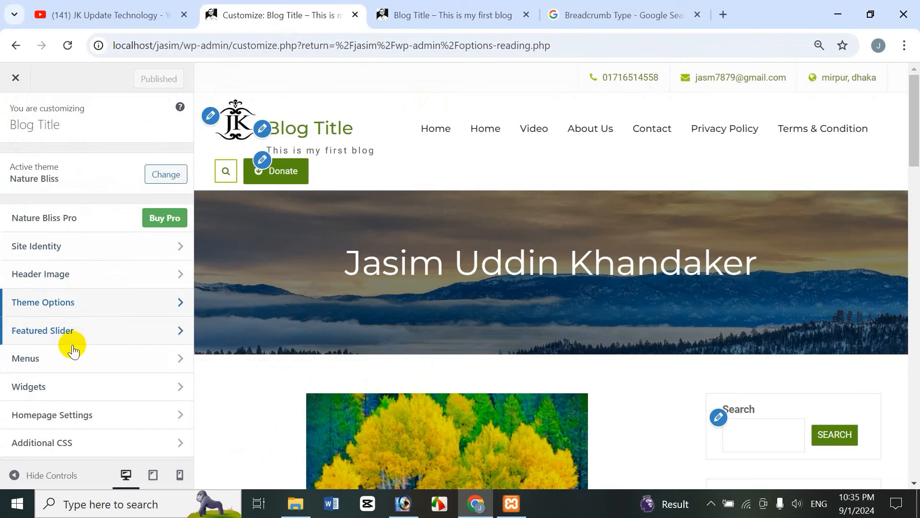
{"action": "left_click", "coordinate": [61, 331]}
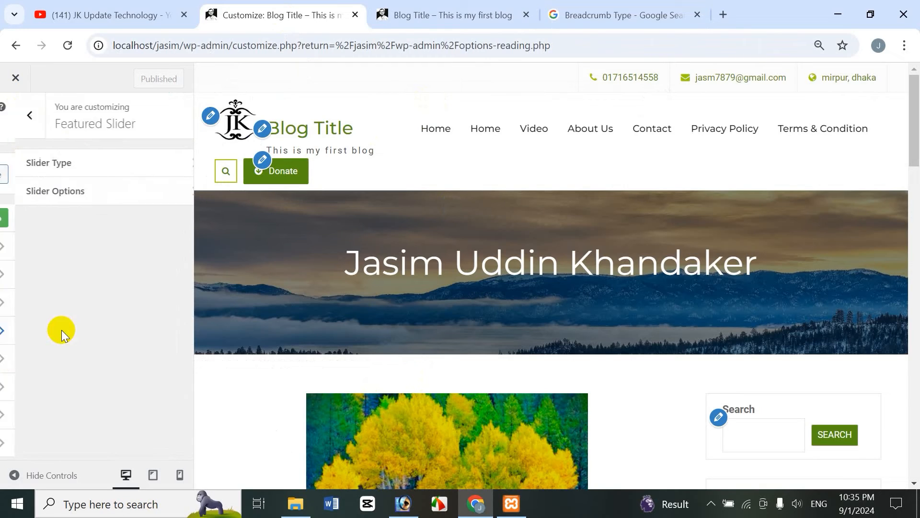
{"action": "left_click", "coordinate": [38, 165]}
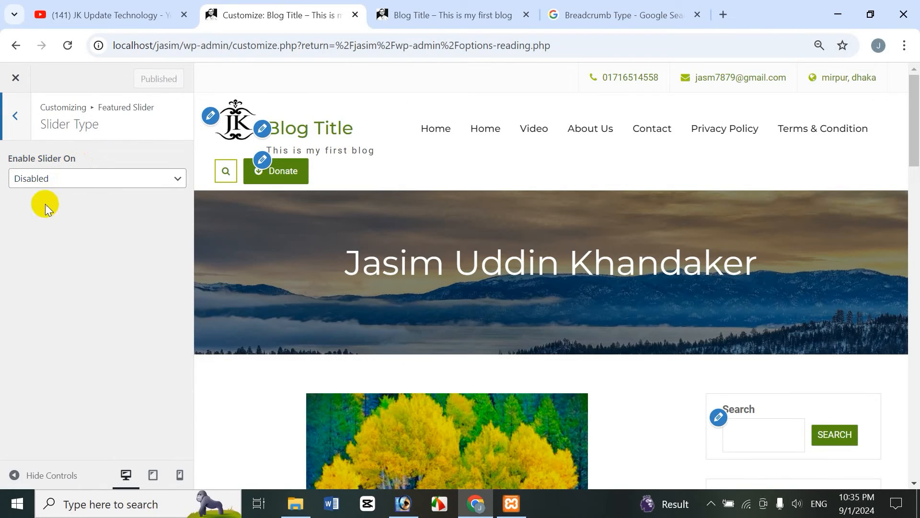
{"action": "left_click", "coordinate": [79, 187]}
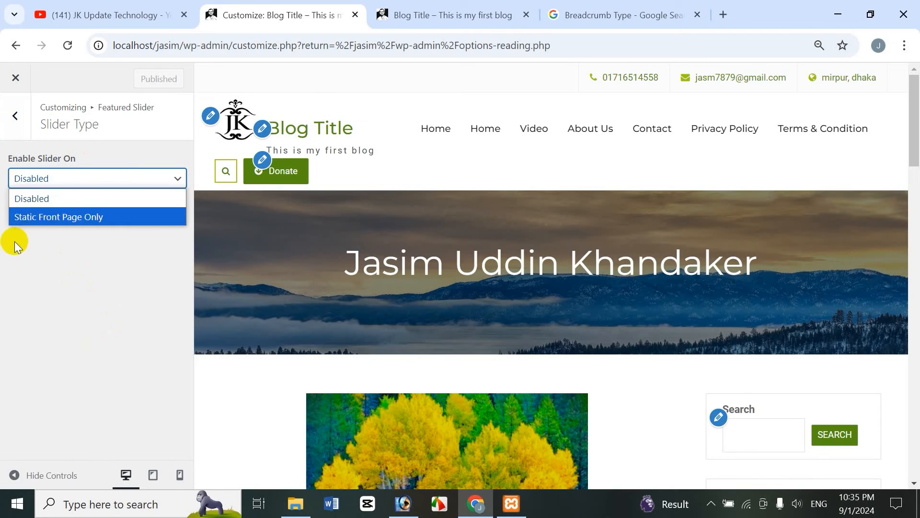
{"action": "left_click", "coordinate": [88, 221]}
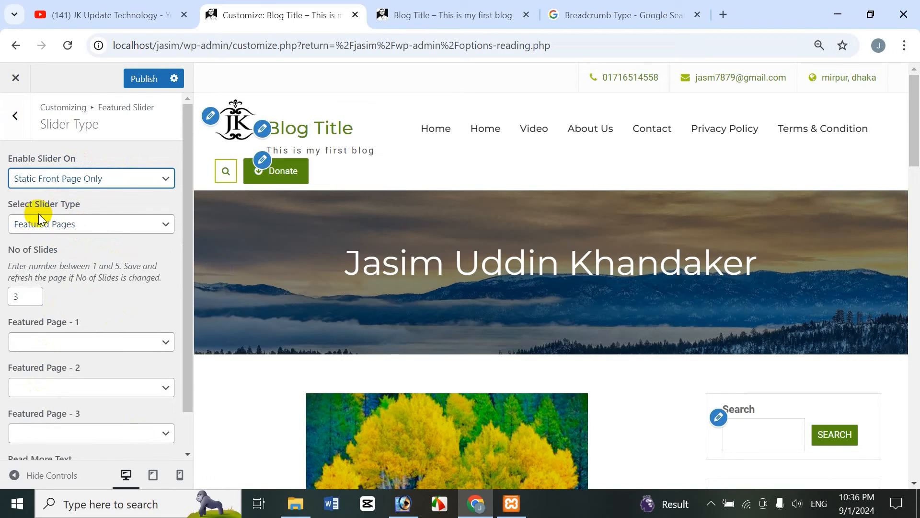
Choose Featured Pages as the slider type and set Featured Pages 1, 2 and 3 to Home, Contact and About Us
{"action": "left_click", "coordinate": [97, 225]}
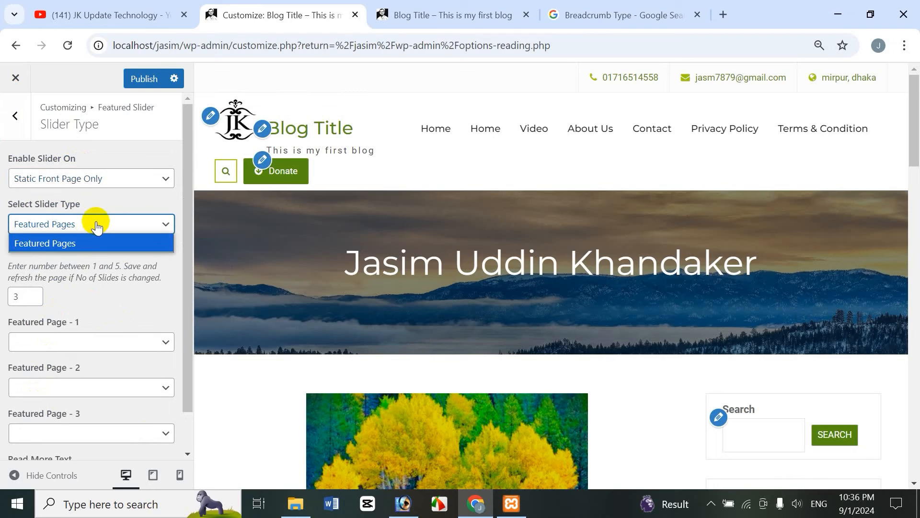
{"action": "left_click", "coordinate": [87, 245]}
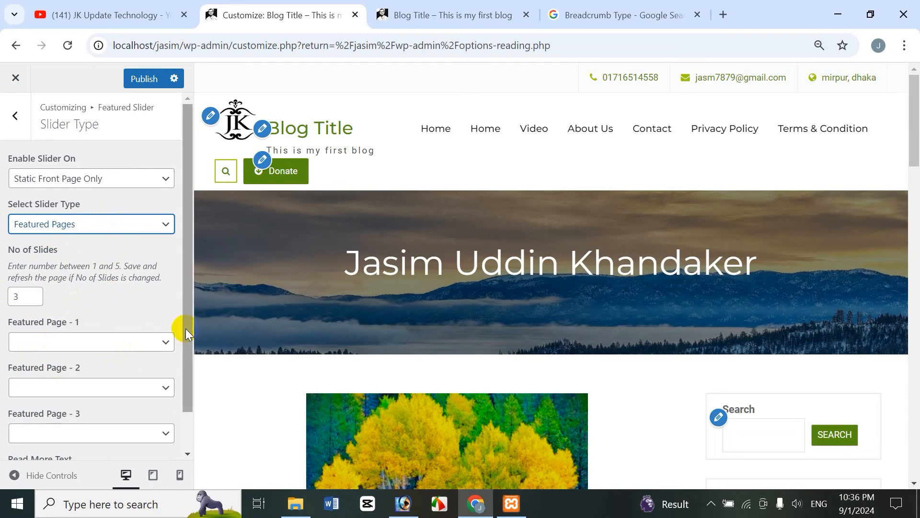
{"action": "left_click_drag", "start_coordinate": [186, 329], "coordinate": [189, 357]}
{"action": "left_click", "coordinate": [126, 309]}
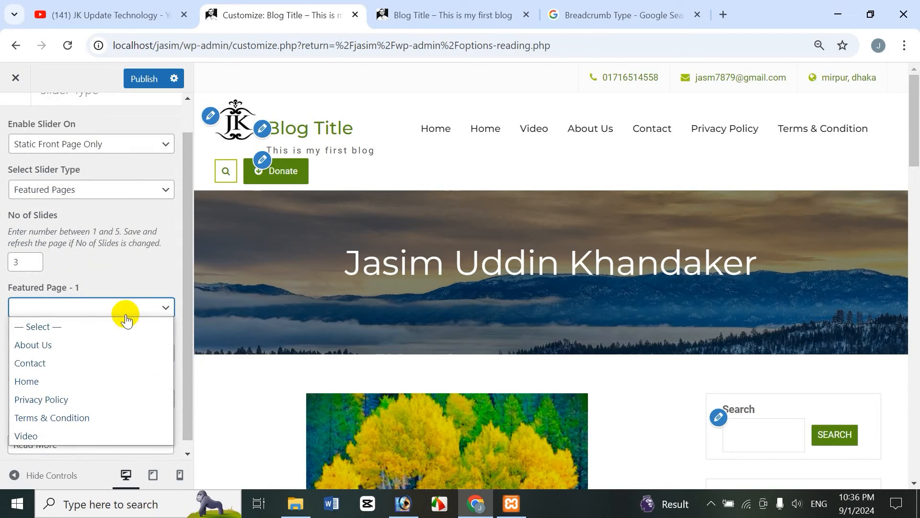
{"action": "left_click", "coordinate": [53, 379]}
{"action": "left_click", "coordinate": [77, 352]}
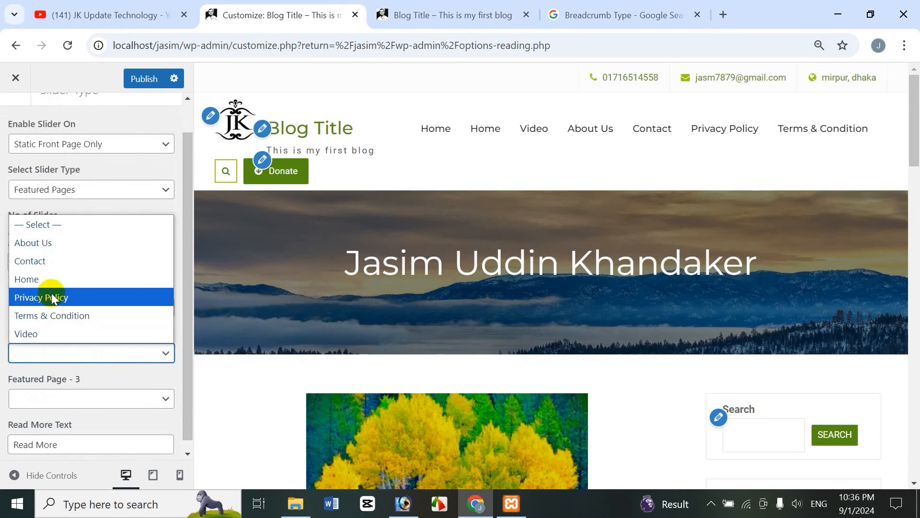
{"action": "left_click", "coordinate": [51, 264]}
{"action": "left_click", "coordinate": [67, 400]}
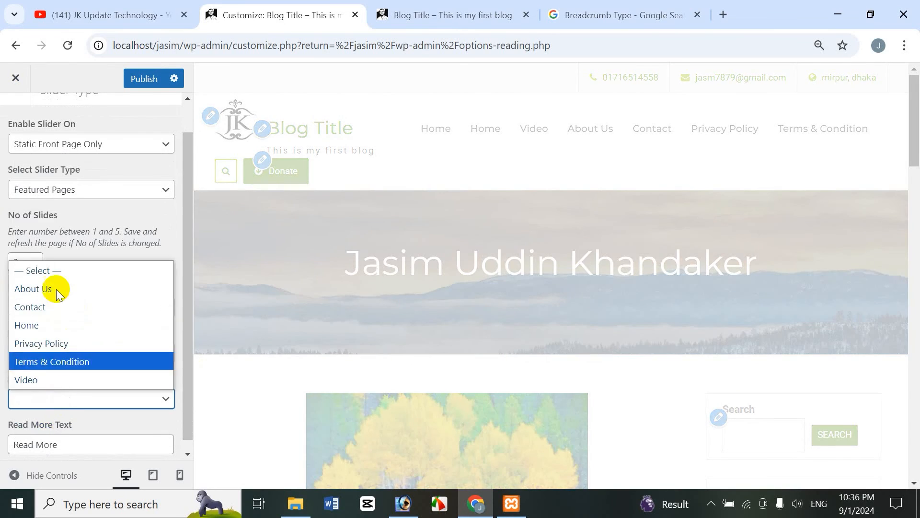
{"action": "left_click", "coordinate": [56, 290]}
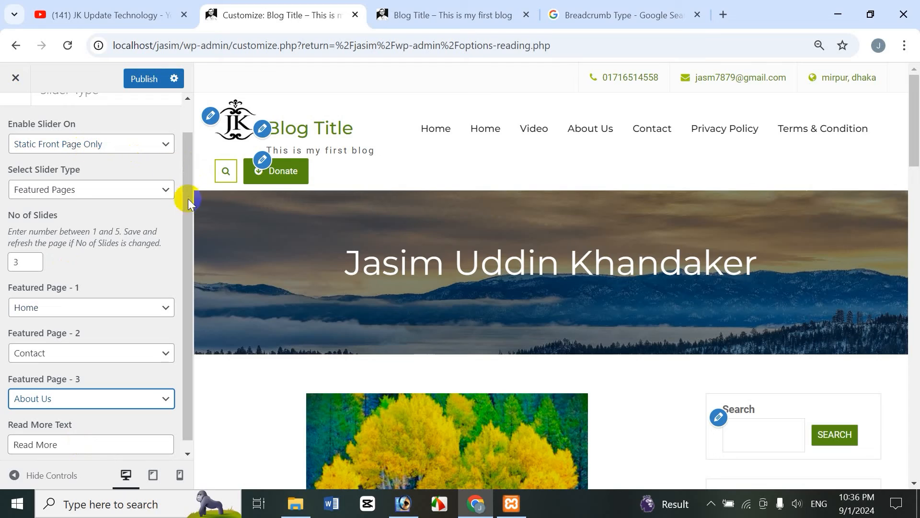
Check the front page in the site tab and return to the Customizer
{"action": "left_click_drag", "start_coordinate": [187, 198], "coordinate": [200, 149]}
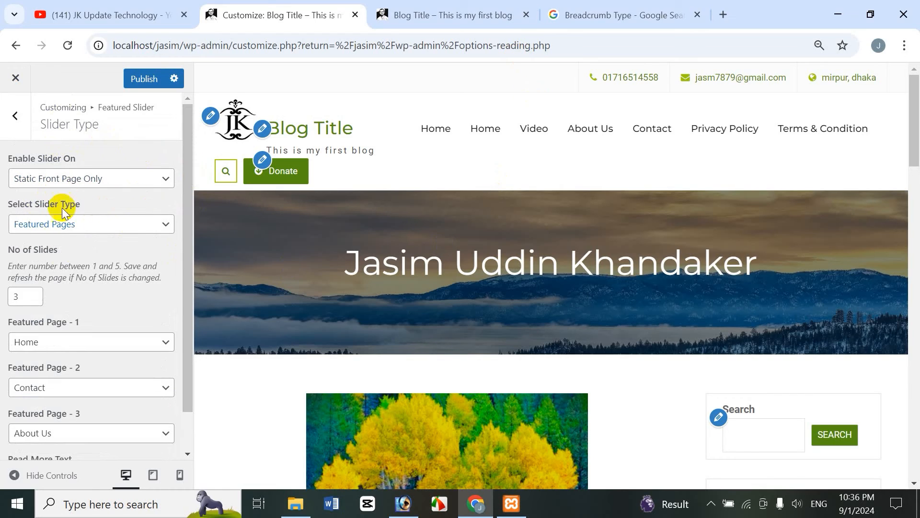
{"action": "left_click", "coordinate": [190, 269]}
{"action": "left_click_drag", "start_coordinate": [191, 269], "coordinate": [176, 75]}
{"action": "left_click", "coordinate": [434, 16]}
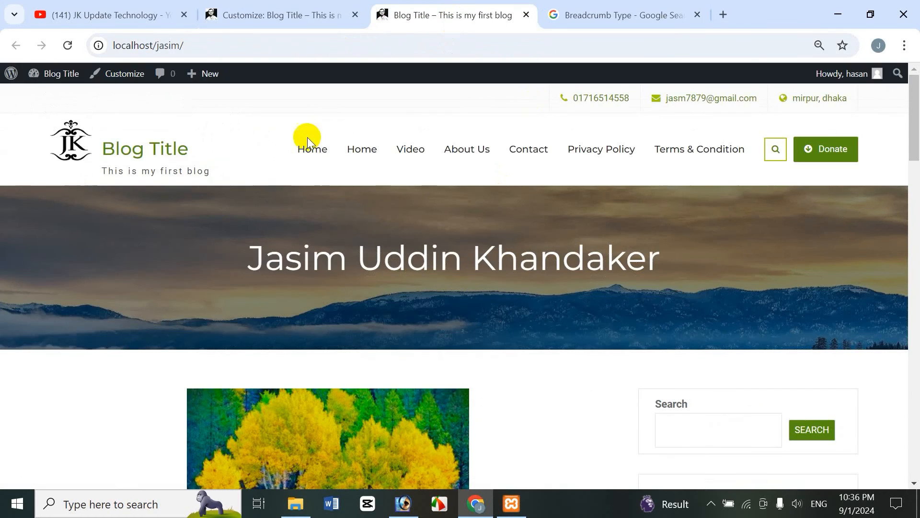
{"action": "left_click", "coordinate": [263, 10]}
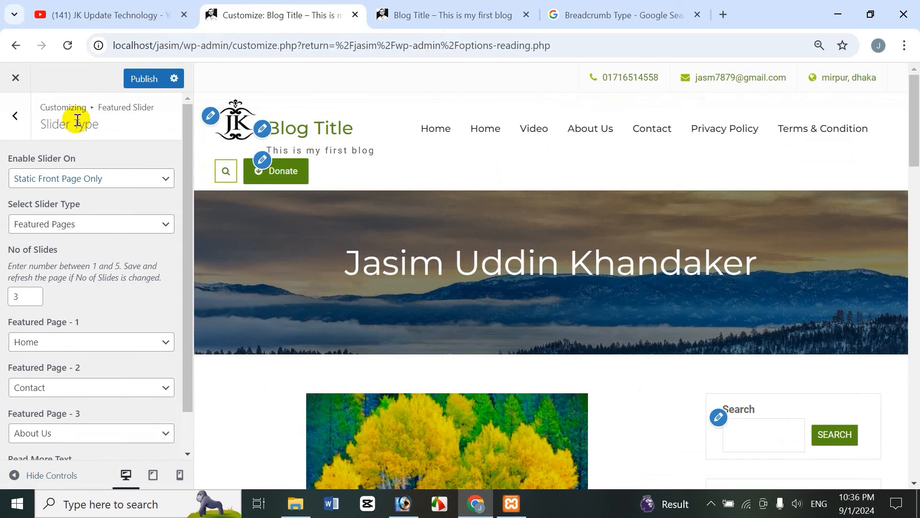
Open Slider Options and review the Transition Effect choices and other slider settings
{"action": "left_click", "coordinate": [10, 131]}
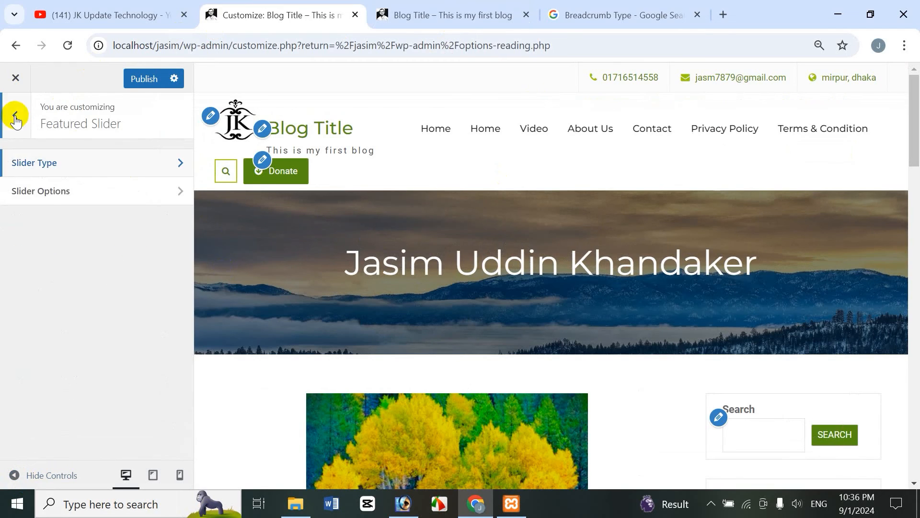
{"action": "left_click", "coordinate": [59, 196]}
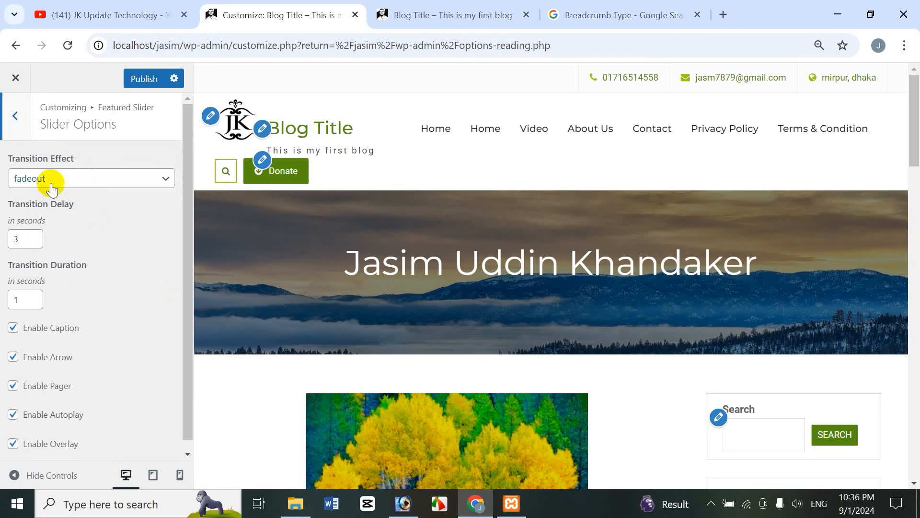
{"action": "left_click", "coordinate": [92, 188]}
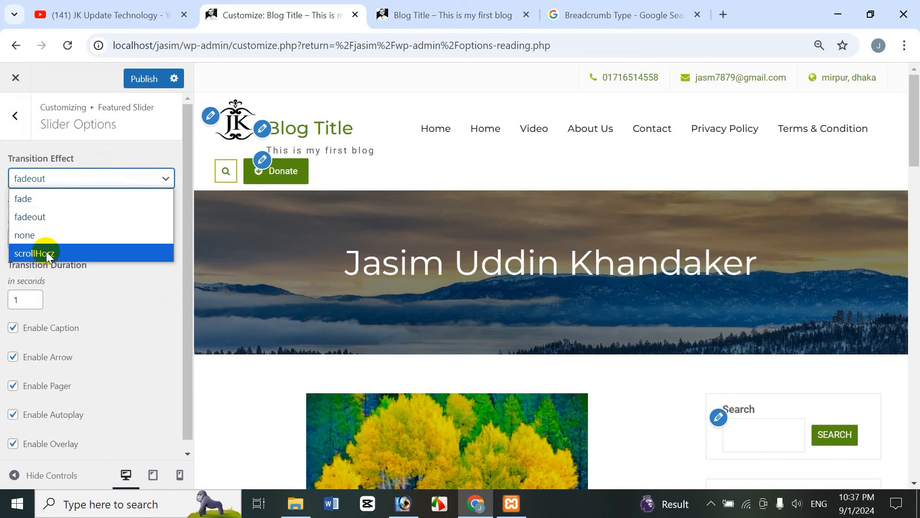
{"action": "left_click", "coordinate": [67, 79]}
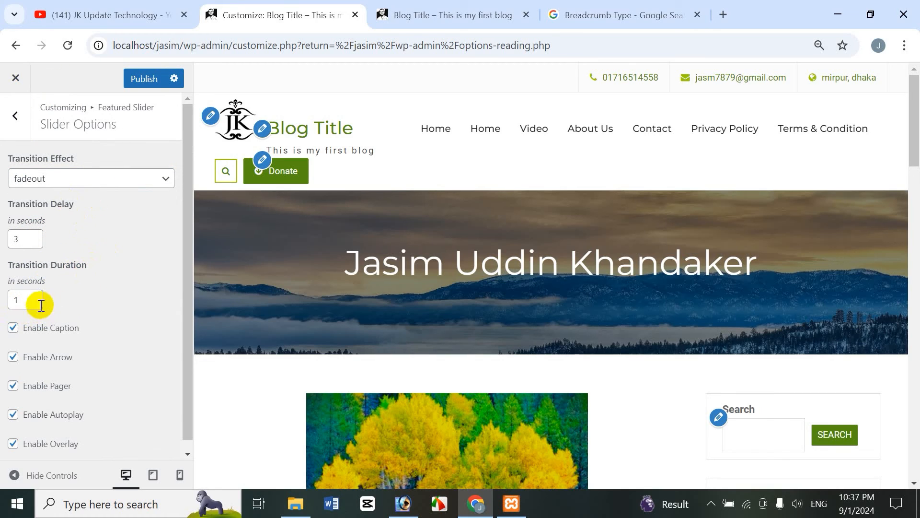
{"action": "scroll", "coordinate": [187, 307], "scroll_direction": "down", "scroll_amount": 1}
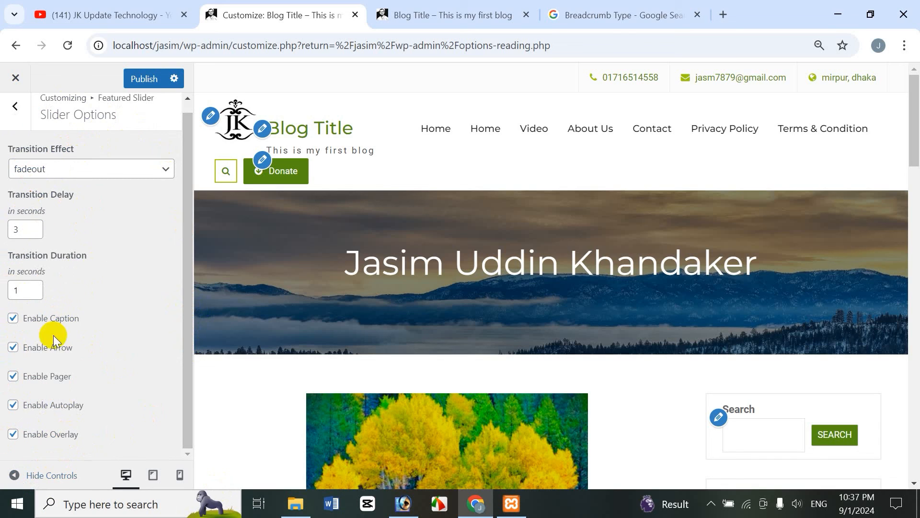
Revisit the Slider Type settings, return to the main Customizer menu, and switch to the YouTube tab
{"action": "left_click", "coordinate": [17, 108]}
{"action": "left_click", "coordinate": [42, 165]}
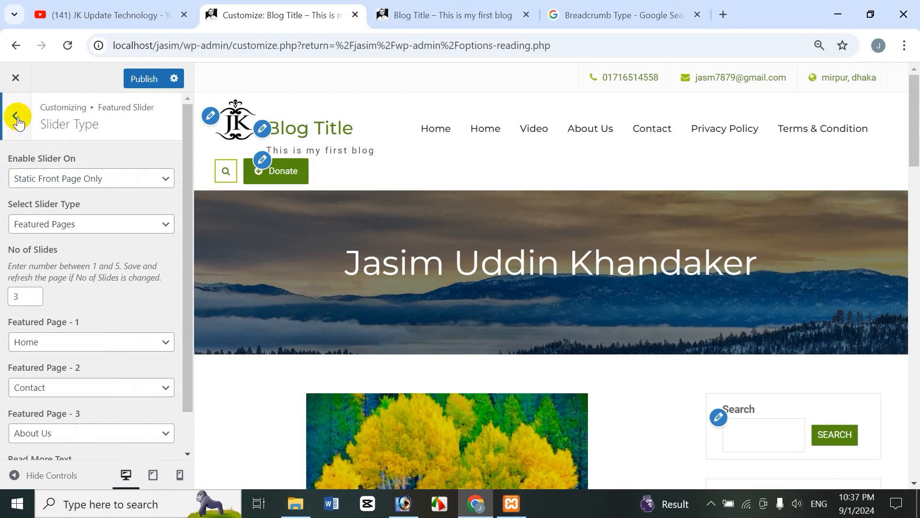
{"action": "left_click", "coordinate": [15, 119]}
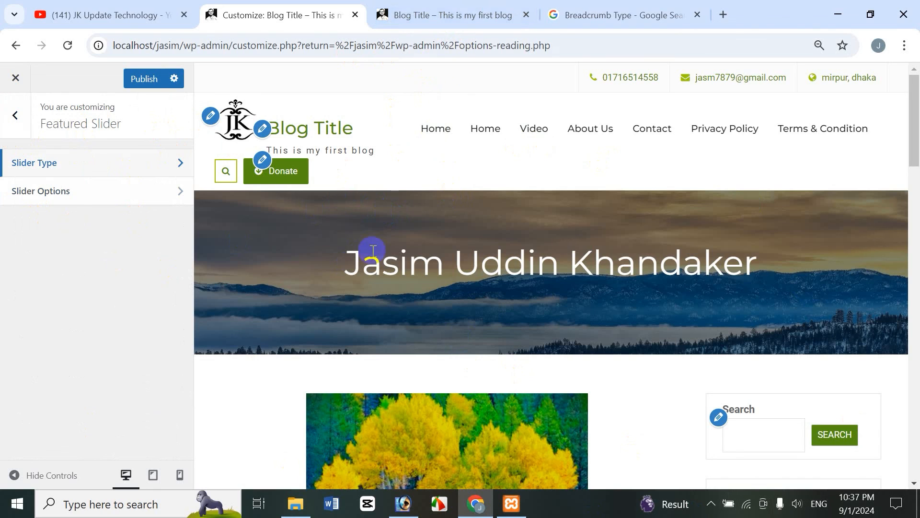
{"action": "left_click", "coordinate": [15, 117]}
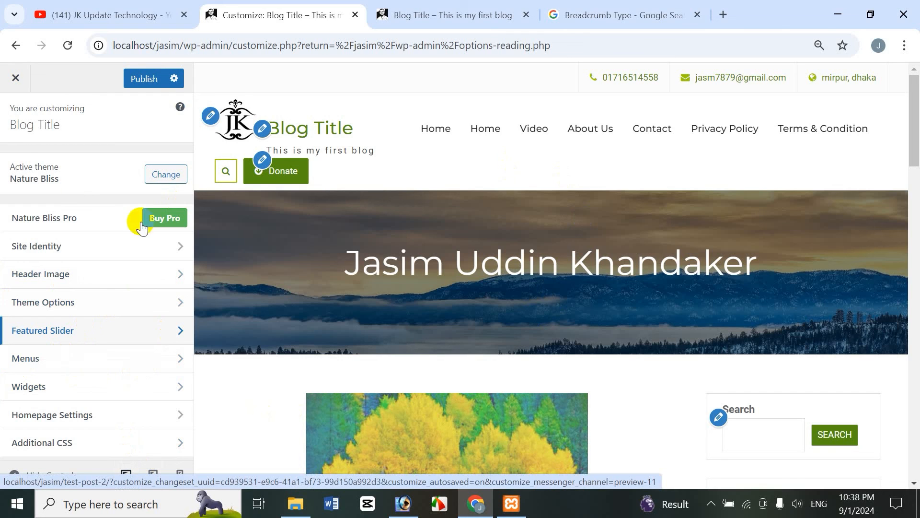
{"action": "left_click", "coordinate": [98, 15]}
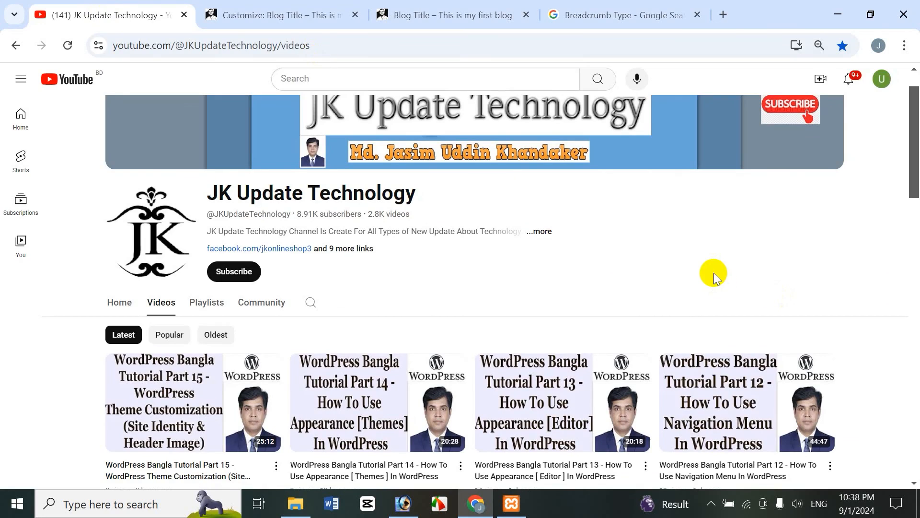